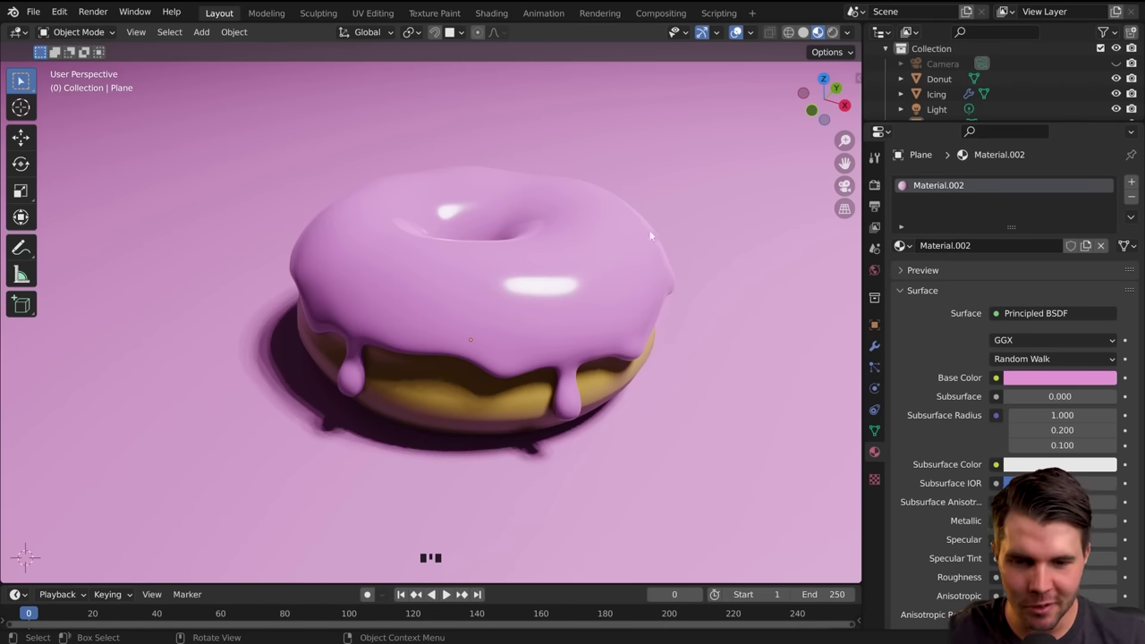
Step: Examine the donut model from above and from the side, selecting the icing and the dough in turn
mouse_move(601, 233)
middle_mouse_down("shift")
mouse_move(613, 351)
mouse_move(501, 297)
mouse_move(475, 302)
mouse_move(629, 318)
mouse_move(535, 322)
mouse_move(523, 269)
middle_mouse_up("shift")
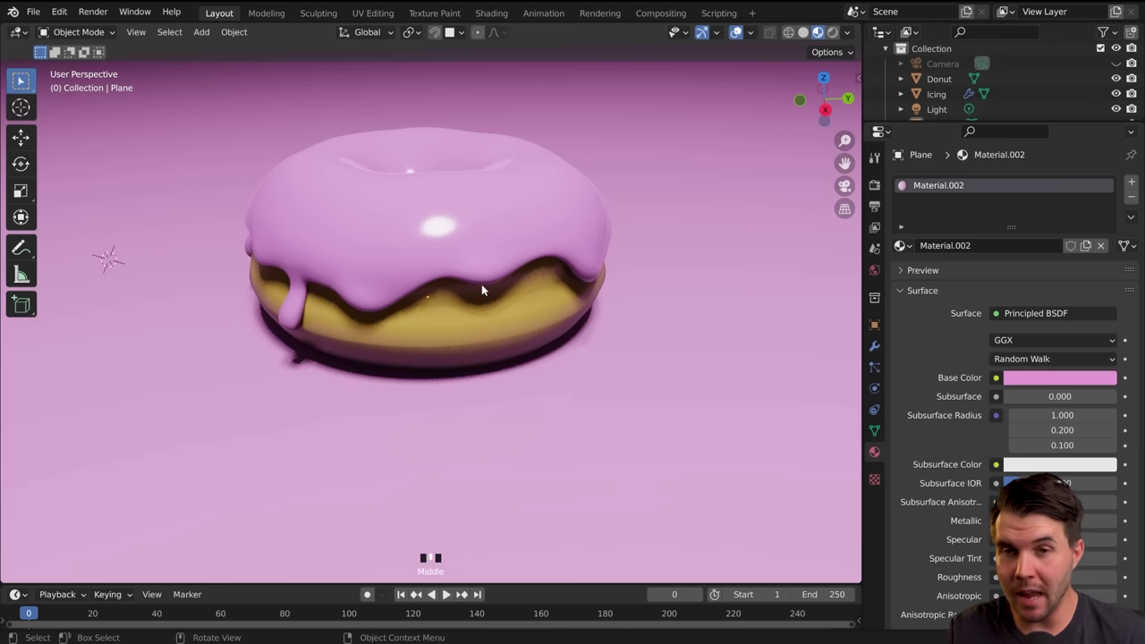
middle_click_drag(502, 319, 497, 251)
left_click(518, 224)
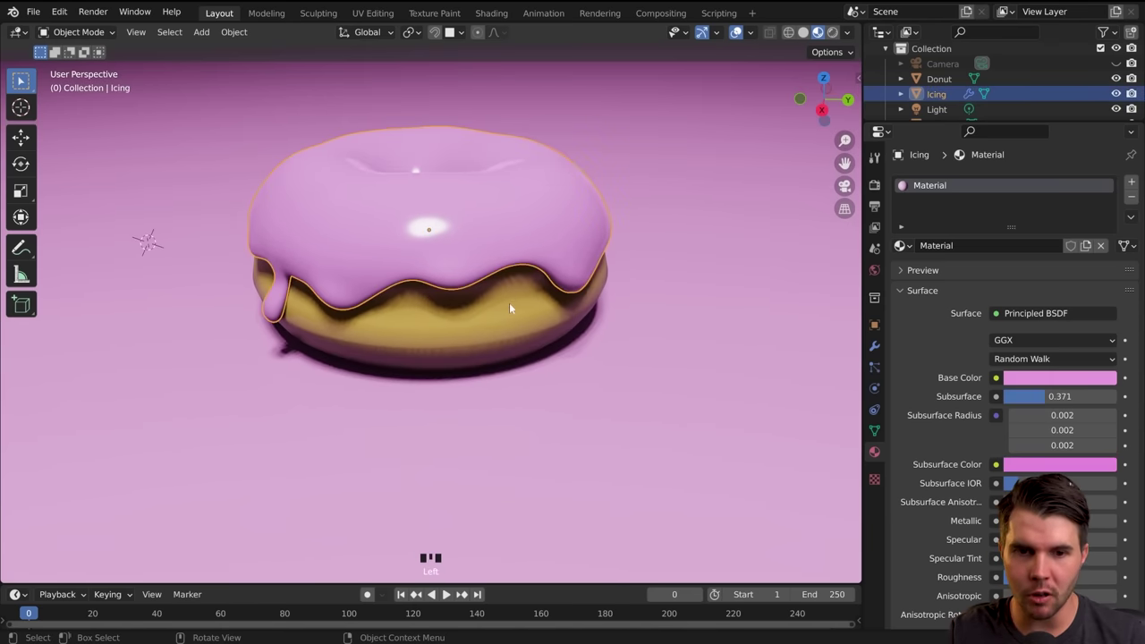
middle_click_drag(509, 309, 526, 269)
left_click(533, 276)
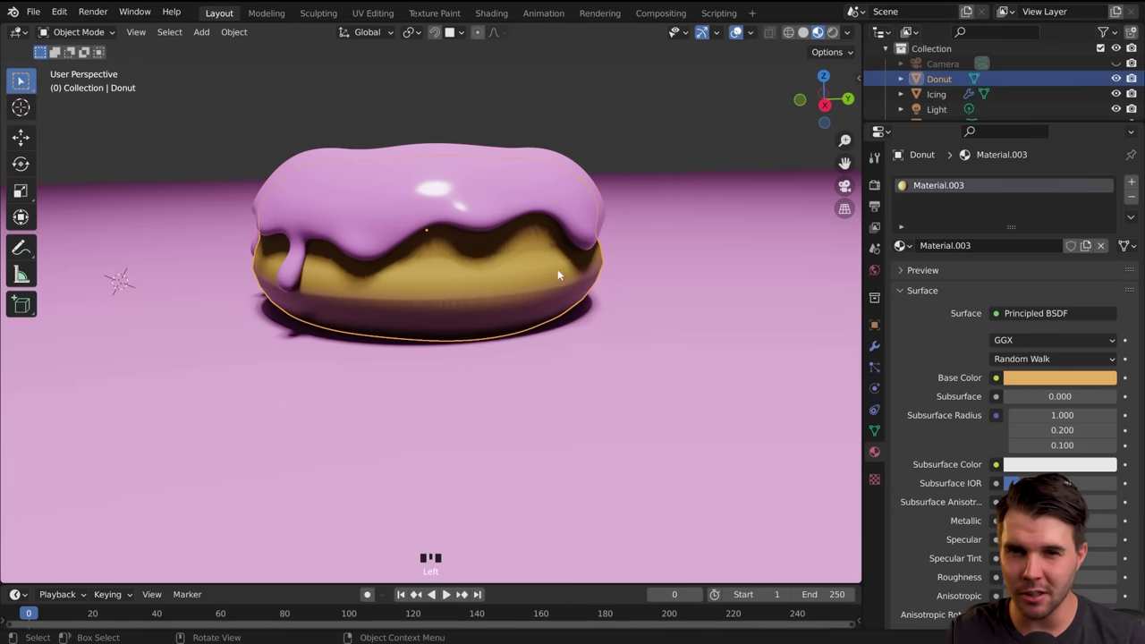
mouse_move(559, 276)
middle_mouse_down()
mouse_move(360, 258)
mouse_move(546, 277)
middle_mouse_up()
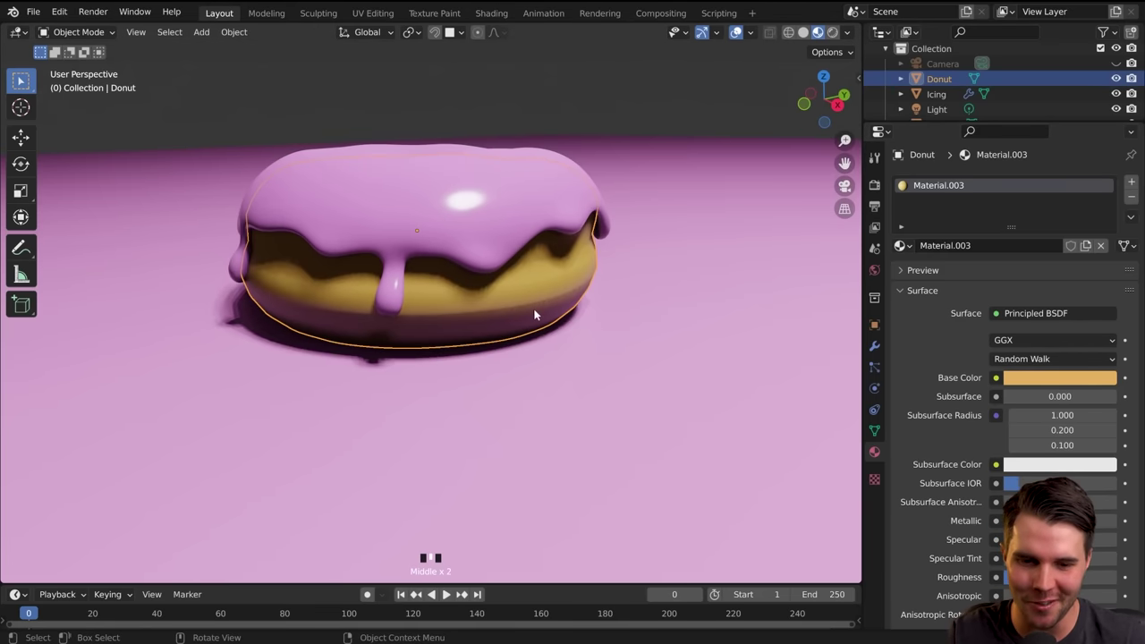
Step: Switch to PureRef, fit both donut reference photos beside the 3D viewport, and lock the reference window
key("alt+Tab")
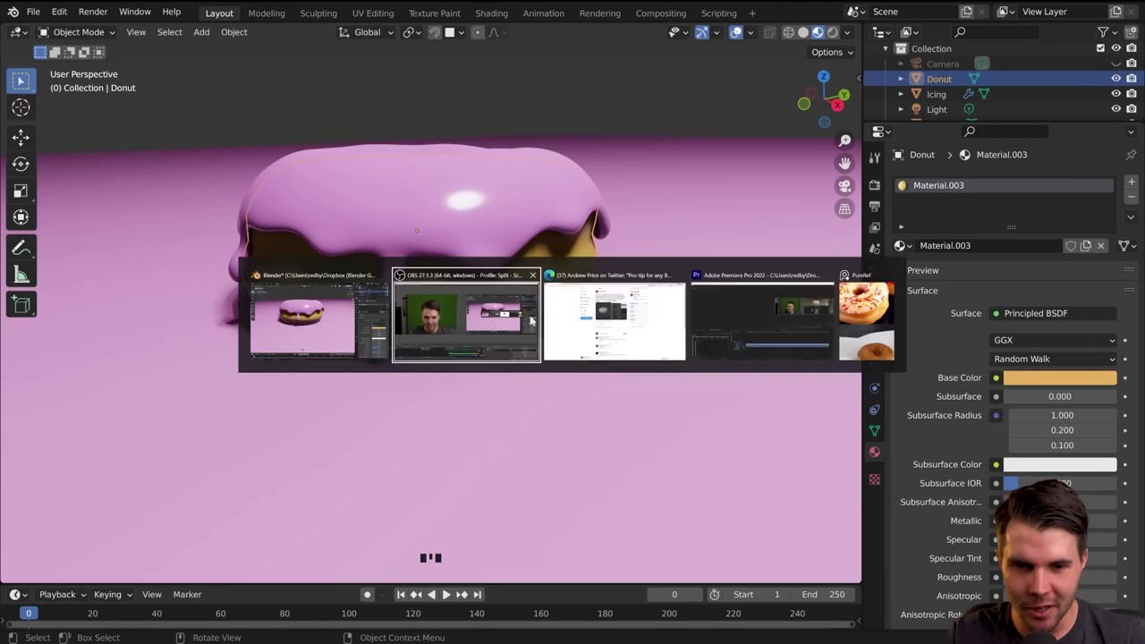
left_click(868, 336)
scroll(921, 395, "down", 3)
middle_click_drag(921, 395, 888, 357)
key("ctrl+w")
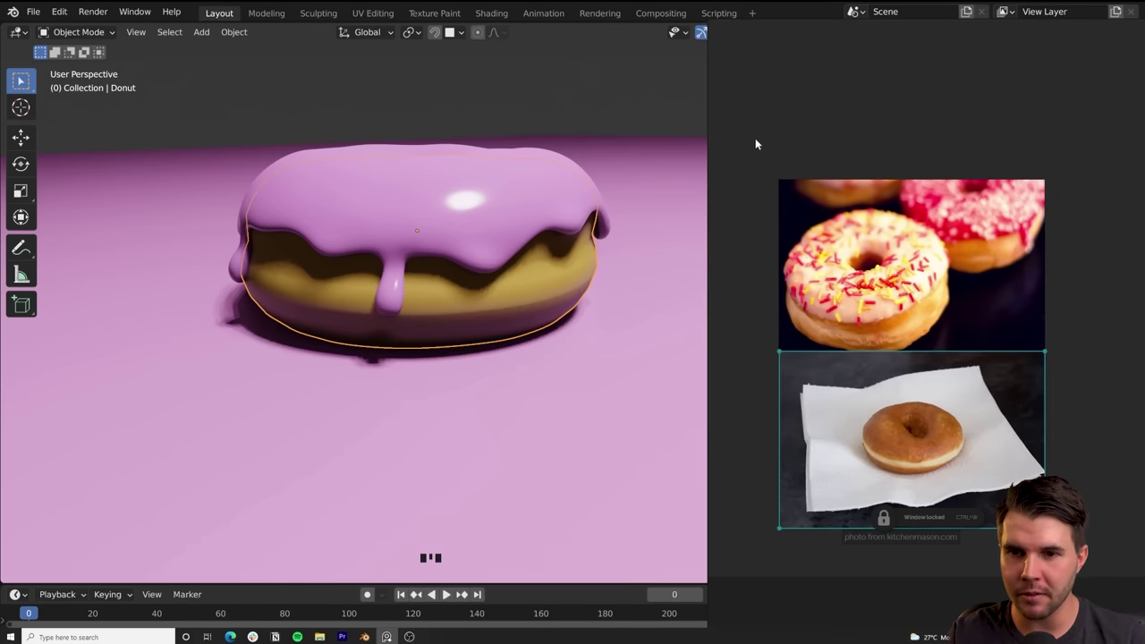
scroll(887, 348, "up", 2)
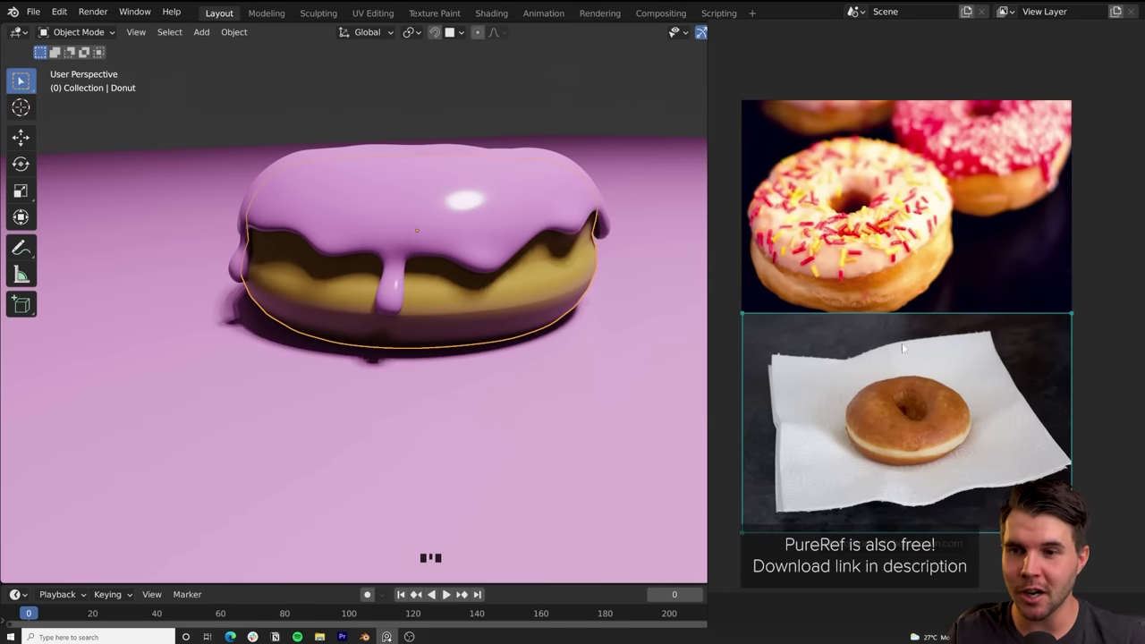
Step: Rearrange the reference board, resizing the sprinkled donut photo and placing it directly above the plain donut photo
scroll(910, 358, "down", 2)
scroll(1143, 239, "down", 2)
left_click_drag(941, 272, 989, 258)
scroll(991, 329, "up", 2)
scroll(976, 314, "down", 2)
middle_click_drag(974, 309, 906, 288)
left_click_drag(900, 234, 925, 230)
left_click_drag(919, 368, 951, 356)
left_click_drag(945, 252, 930, 218)
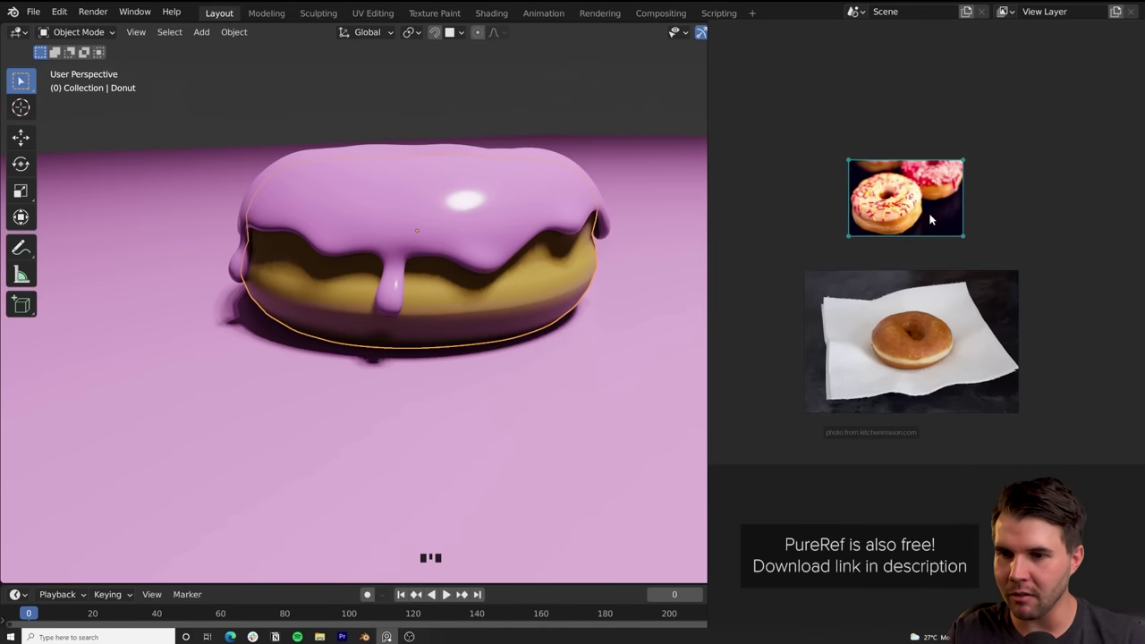
scroll(935, 224, "up", 3, "ctrl")
scroll(973, 237, "down", 1, "ctrl")
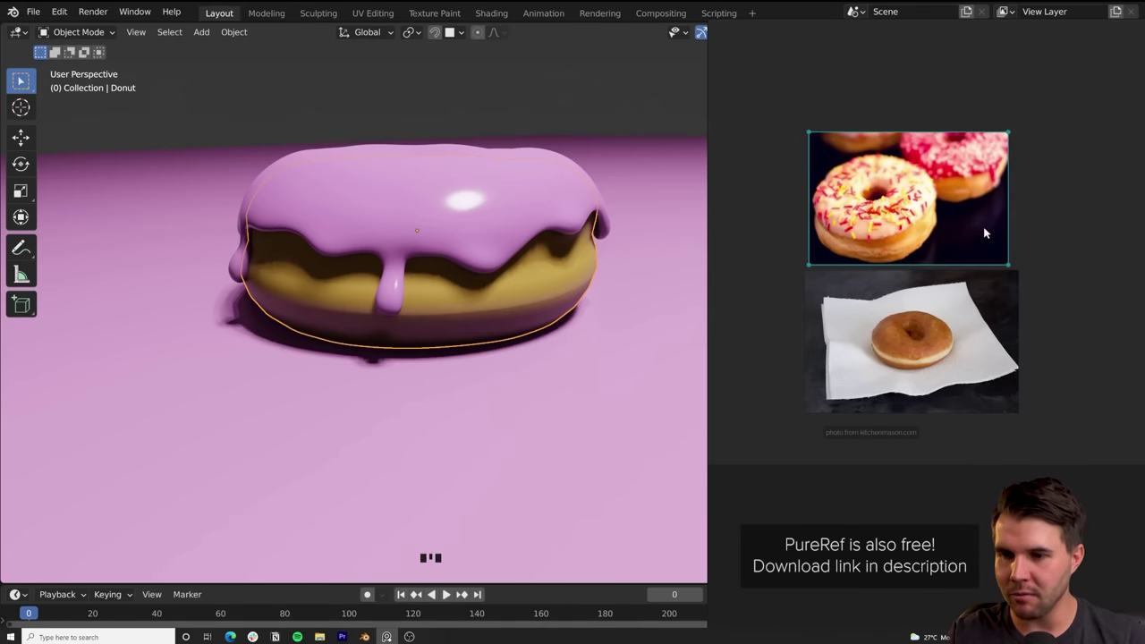
left_click_drag(986, 230, 975, 231, "ctrl+alt")
scroll(959, 246, "up", 3)
middle_click_drag(955, 306, 1000, 325)
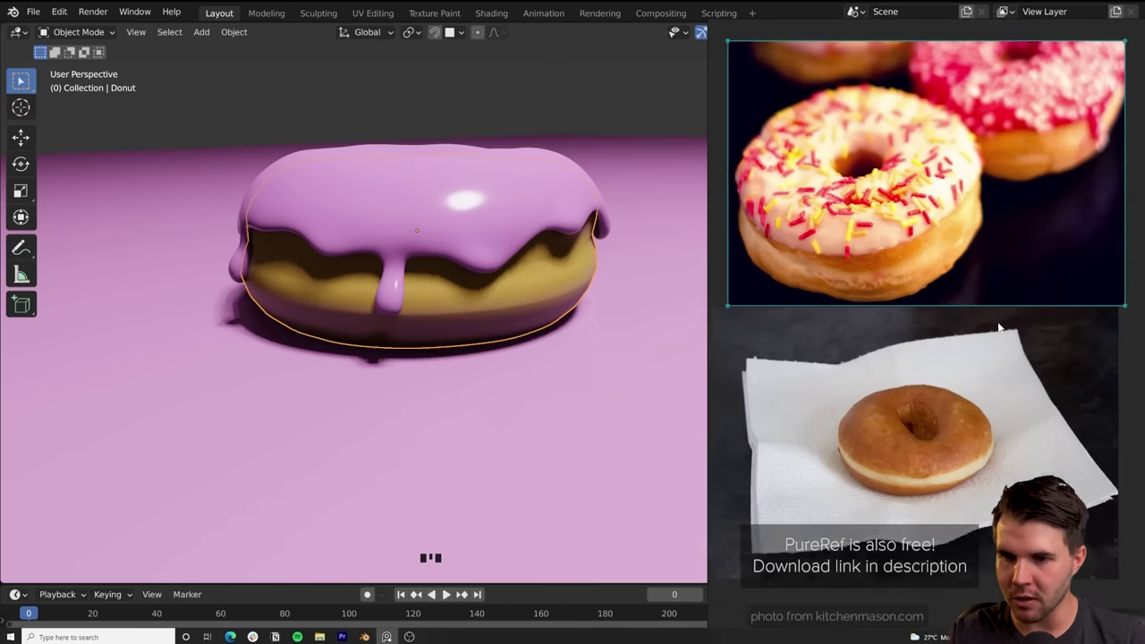
Step: Compare the dough's sides in the reference photos with the side of the donut model
scroll(973, 310, "up", 3)
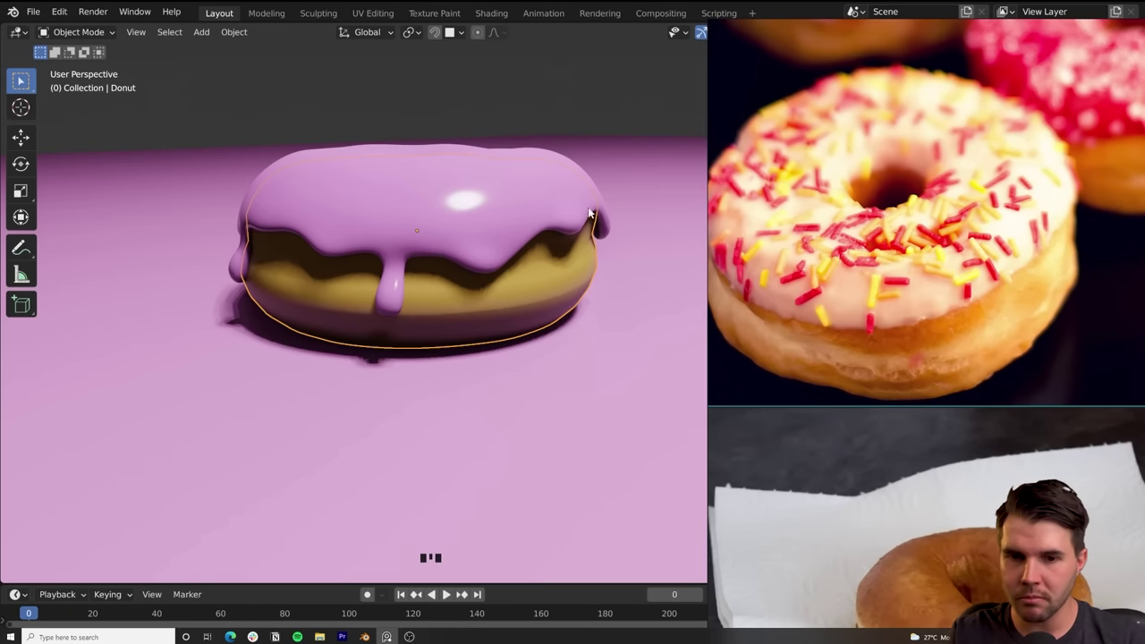
middle_click_drag(953, 339, 960, 268)
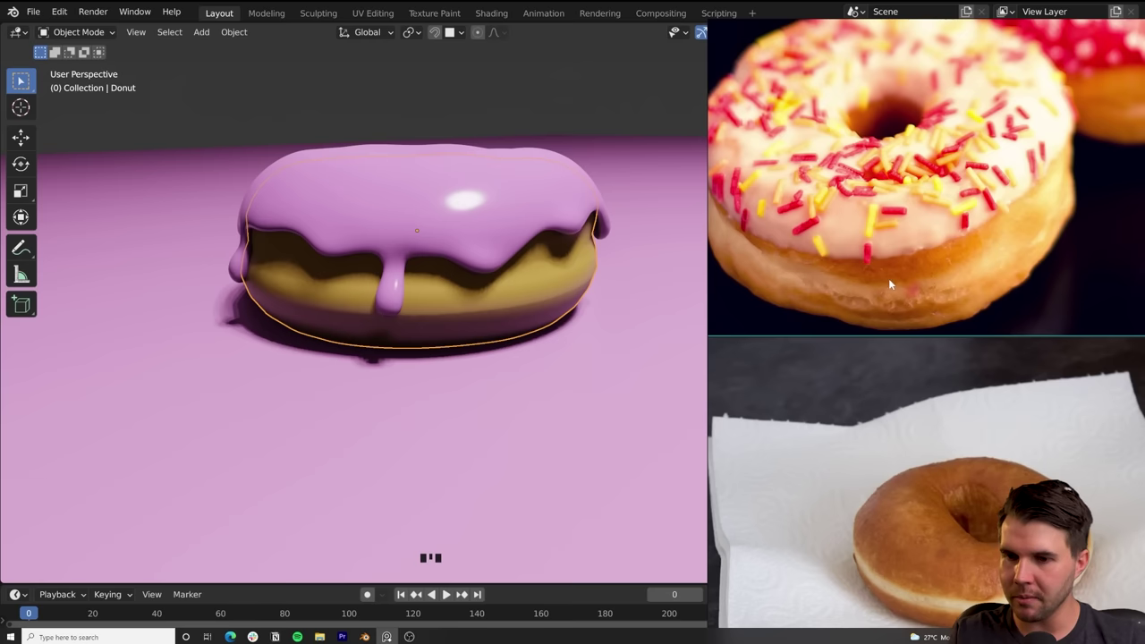
middle_click_drag(767, 231, 802, 218)
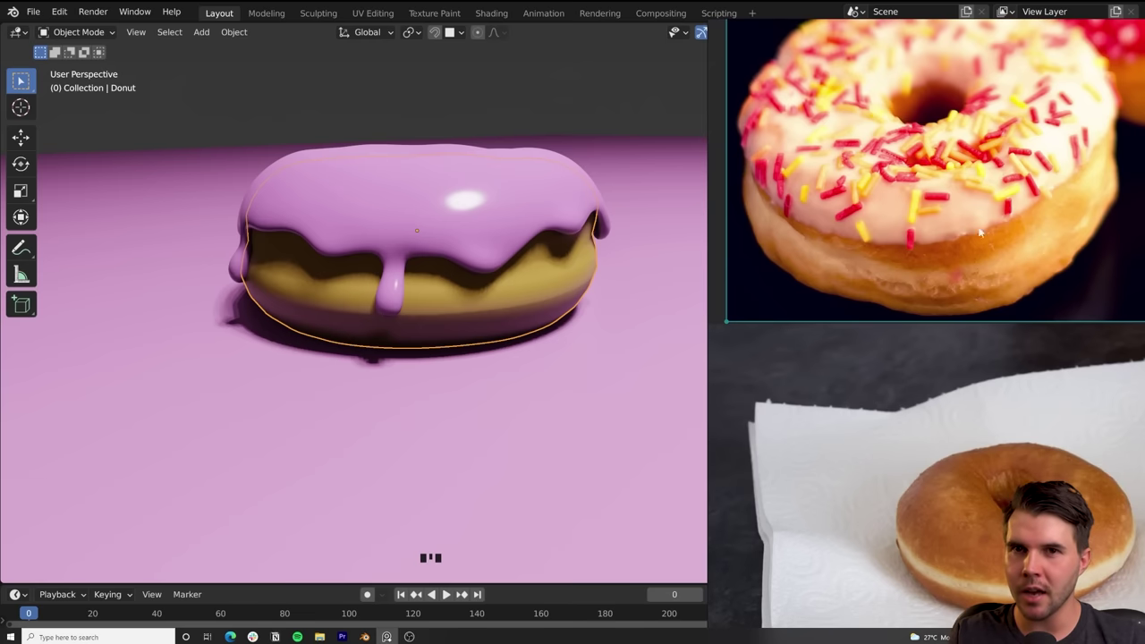
middle_click_drag(594, 252, 577, 235)
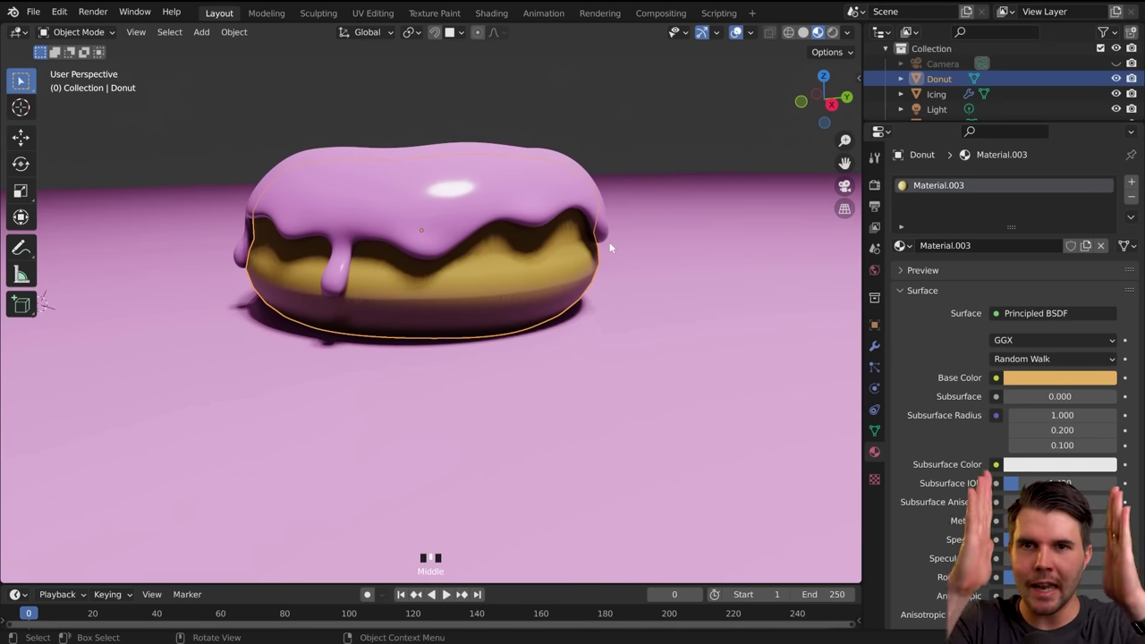
key("alt+Tab")
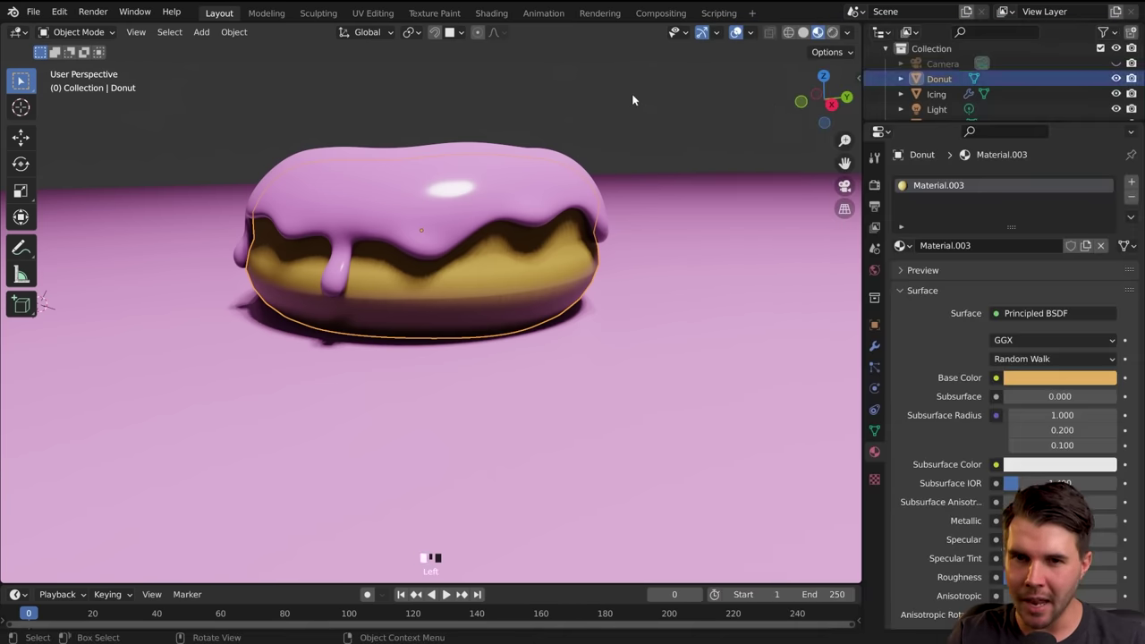
Step: Hide the icing object to expose the whole dough
middle_click_drag(626, 229, 632, 285)
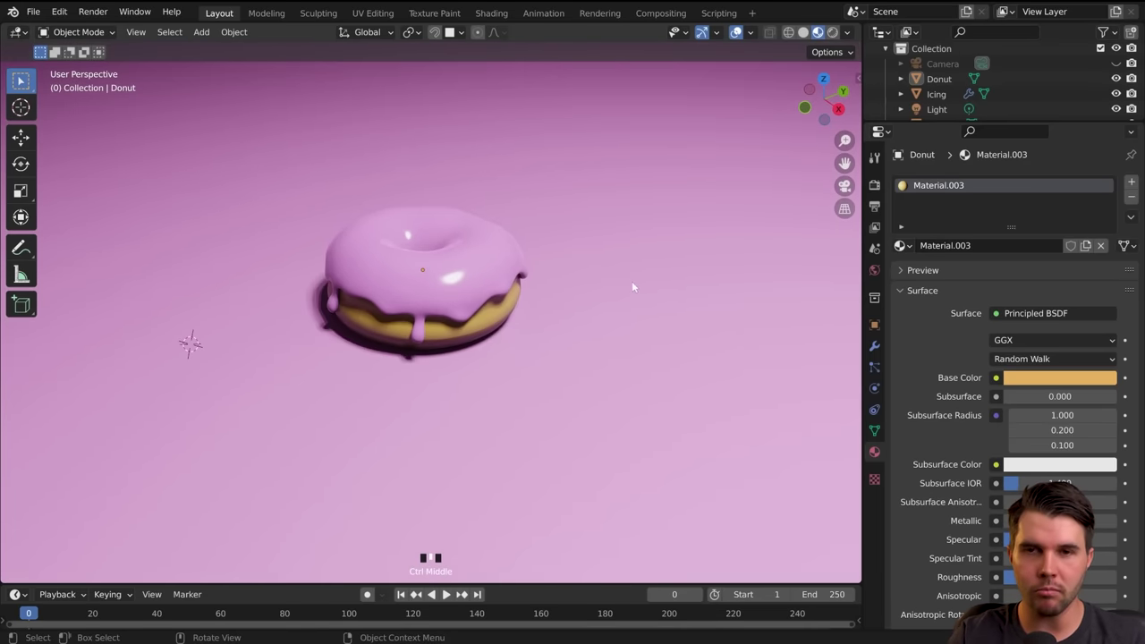
scroll(583, 277, "up", 2)
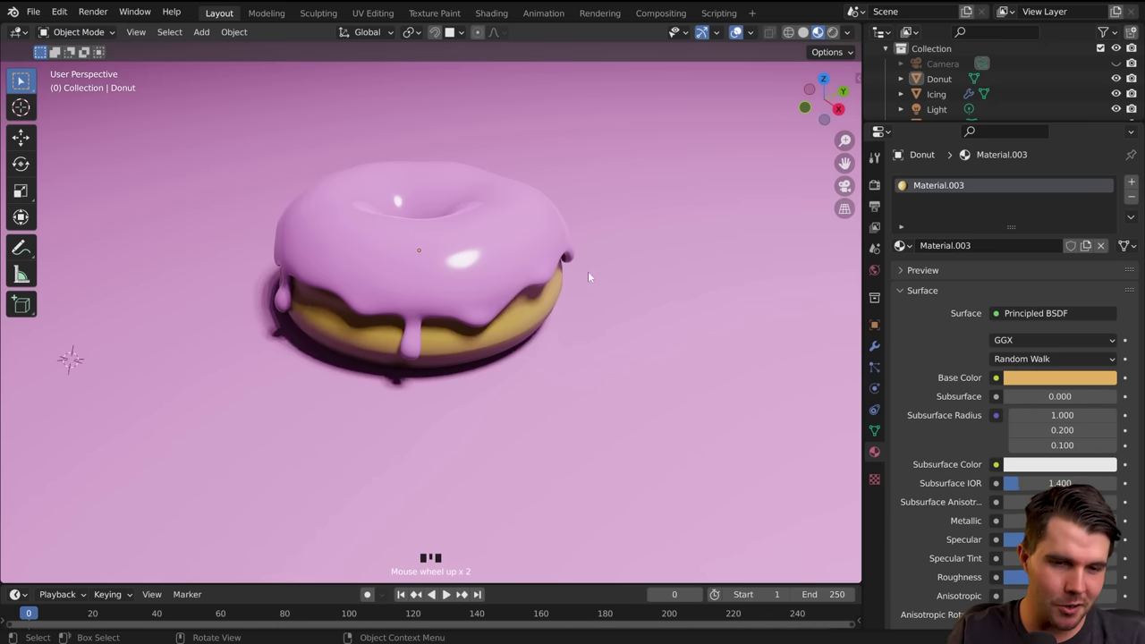
middle_click_drag(549, 228, 584, 337)
scroll(584, 338, "down", 1)
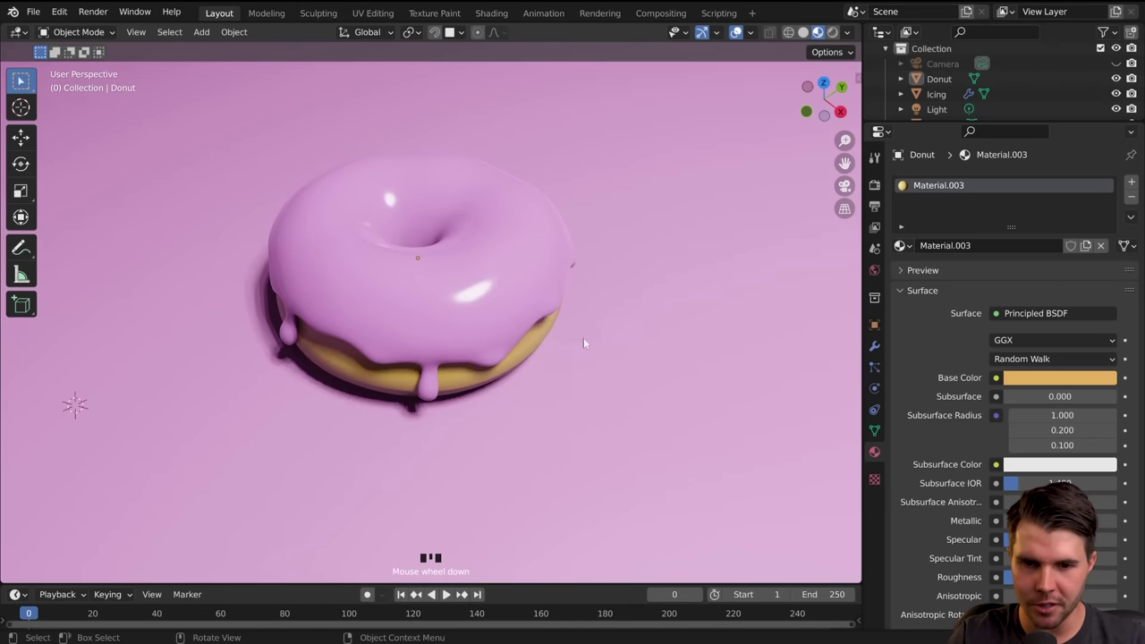
middle_click_drag(633, 269, 641, 260)
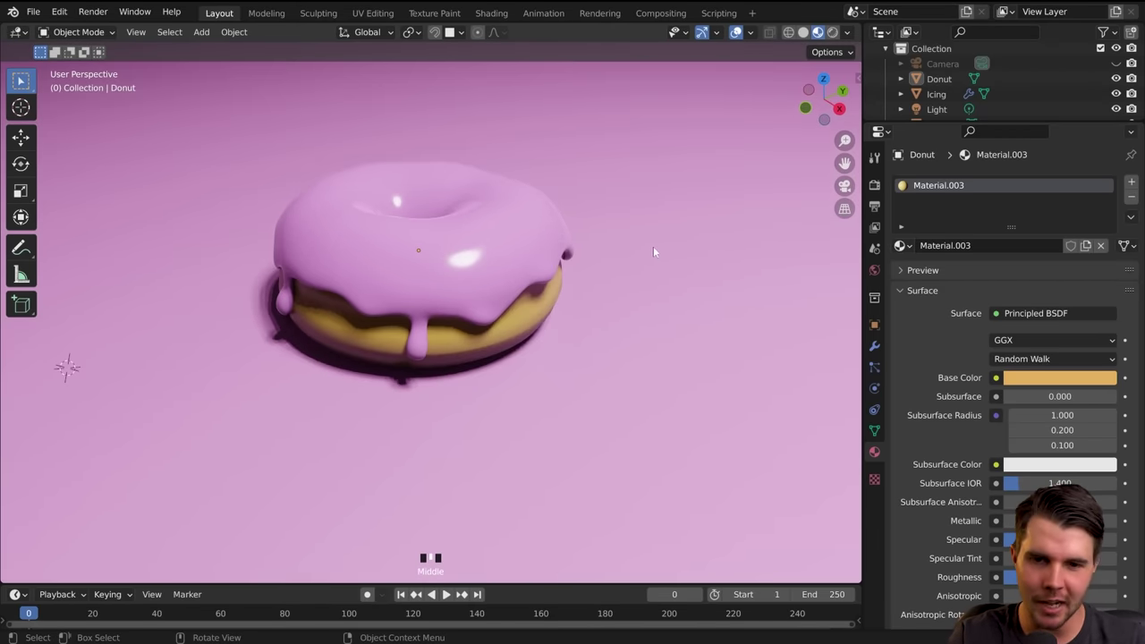
left_click(545, 224)
key("h")
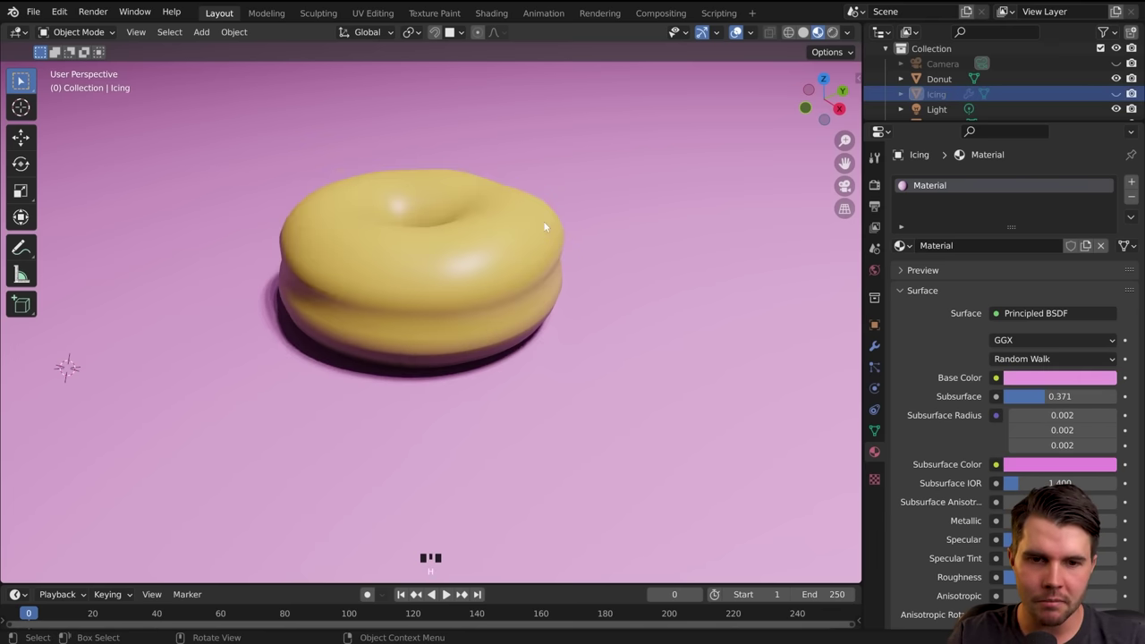
Step: Enlarge the outliner to list every scene object and hide the plane
left_click_drag(1078, 124, 1078, 196)
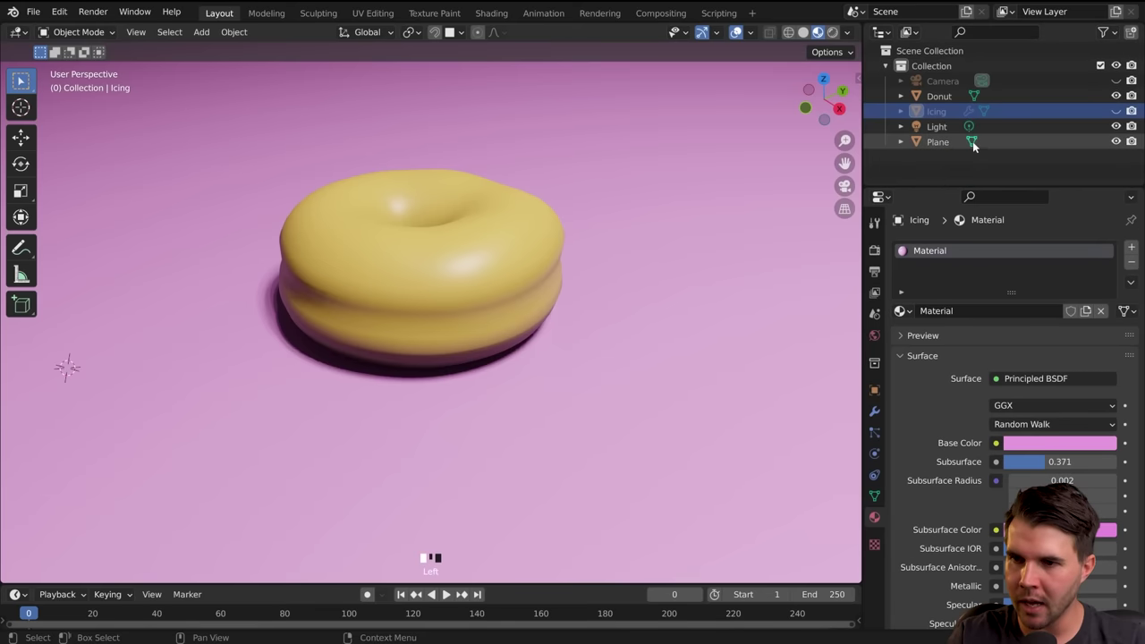
left_click(973, 142)
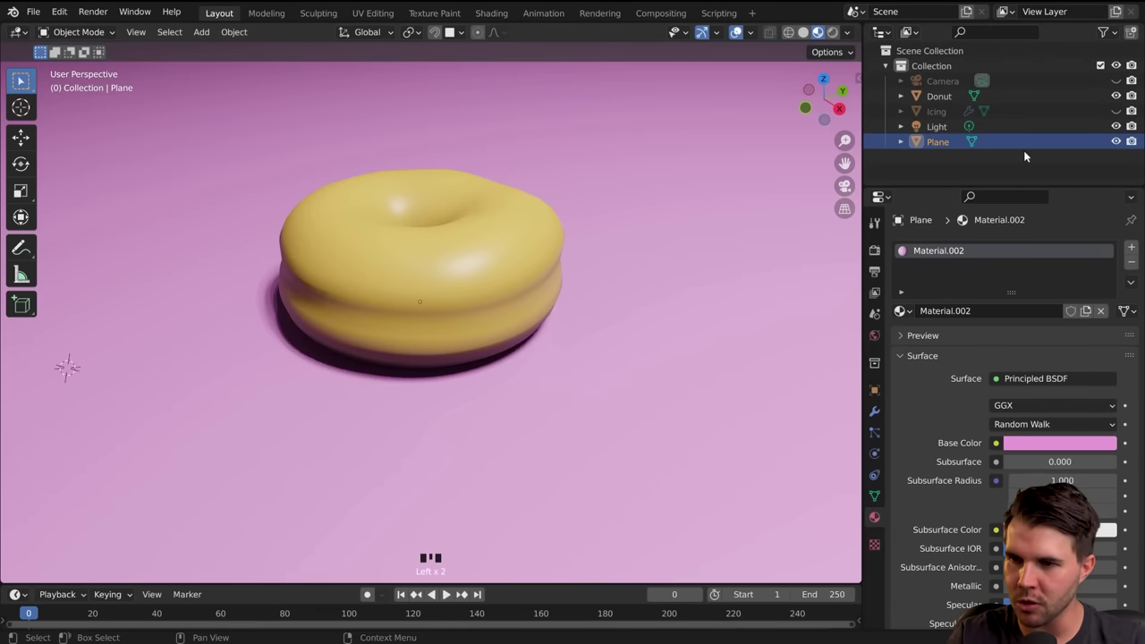
left_click(1116, 141)
left_click(1117, 143)
left_click(1117, 143)
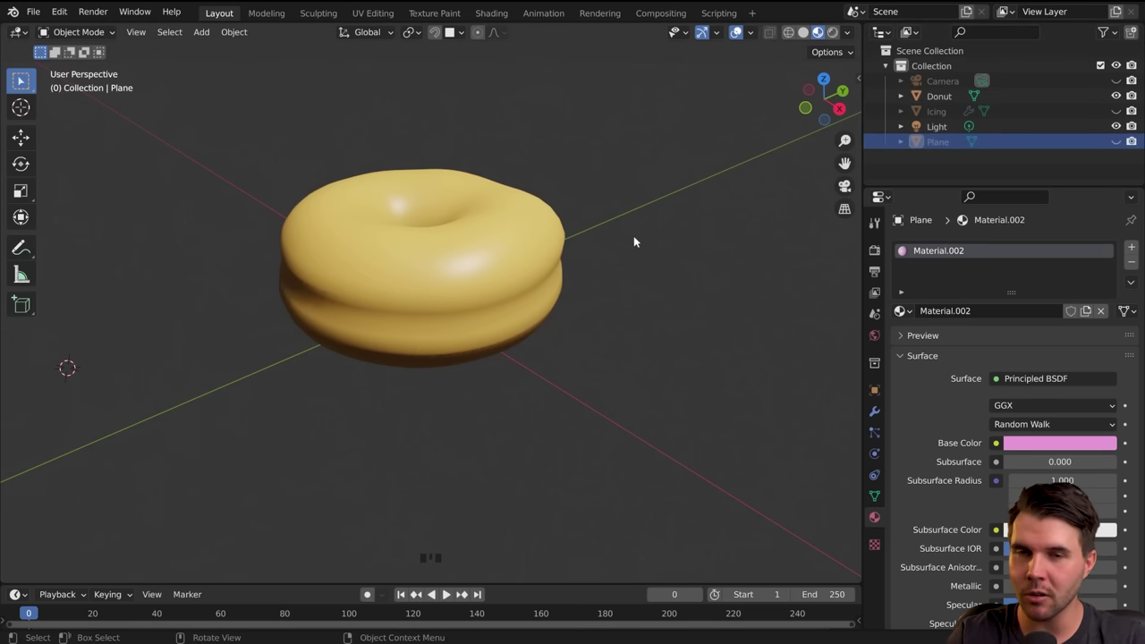
Step: Unhide all objects, hide the icing and the plane again, and unhide everything once more
key("alt+h")
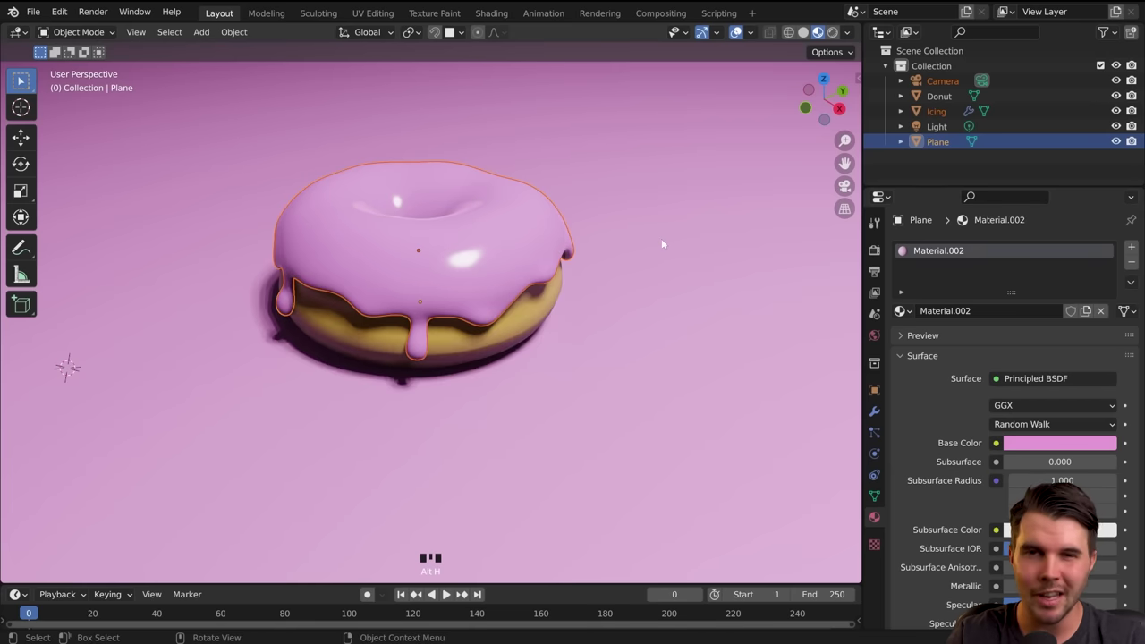
left_click(519, 190)
key("h")
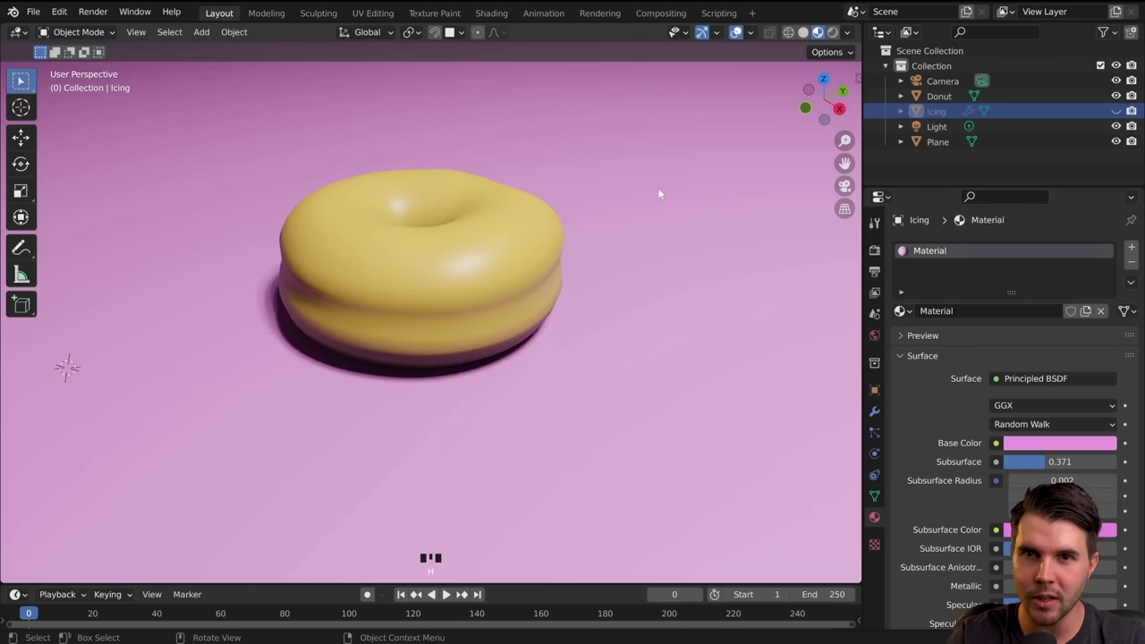
left_click(659, 193)
key("h")
key("alt+h")
left_click(540, 193)
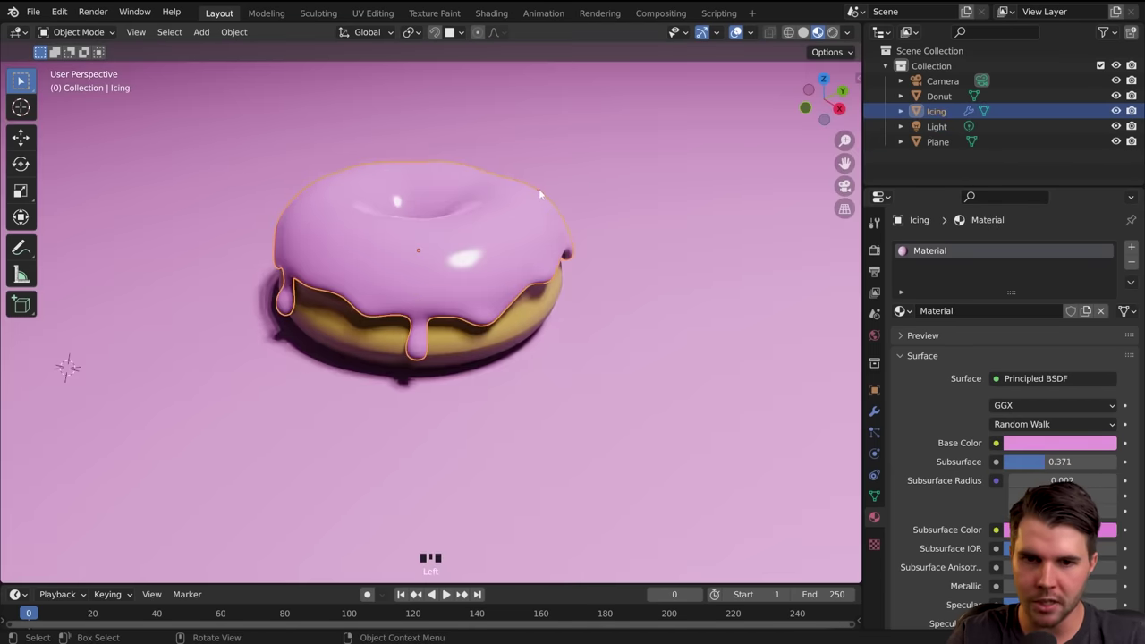
Step: Hide the icing, the plane and the camera, and select the donut
key("h")
left_click(693, 177)
key("h")
left_click(1116, 81)
left_click(528, 280)
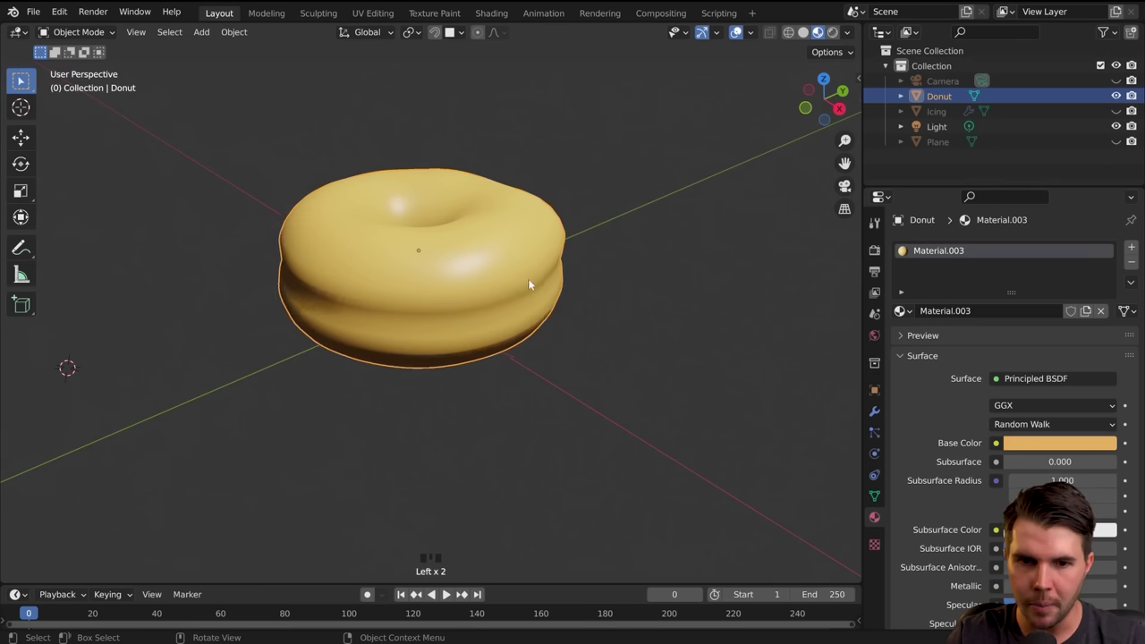
Step: Examine the bare donut and review its Principled BSDF settings, including the base color and roughness
scroll(546, 296, "up", 2)
middle_click_drag(560, 302, 578, 287)
scroll(529, 319, "up", 2)
middle_click_drag(529, 319, 528, 349)
scroll(922, 432, "down", 10)
scroll(921, 432, "up", 1)
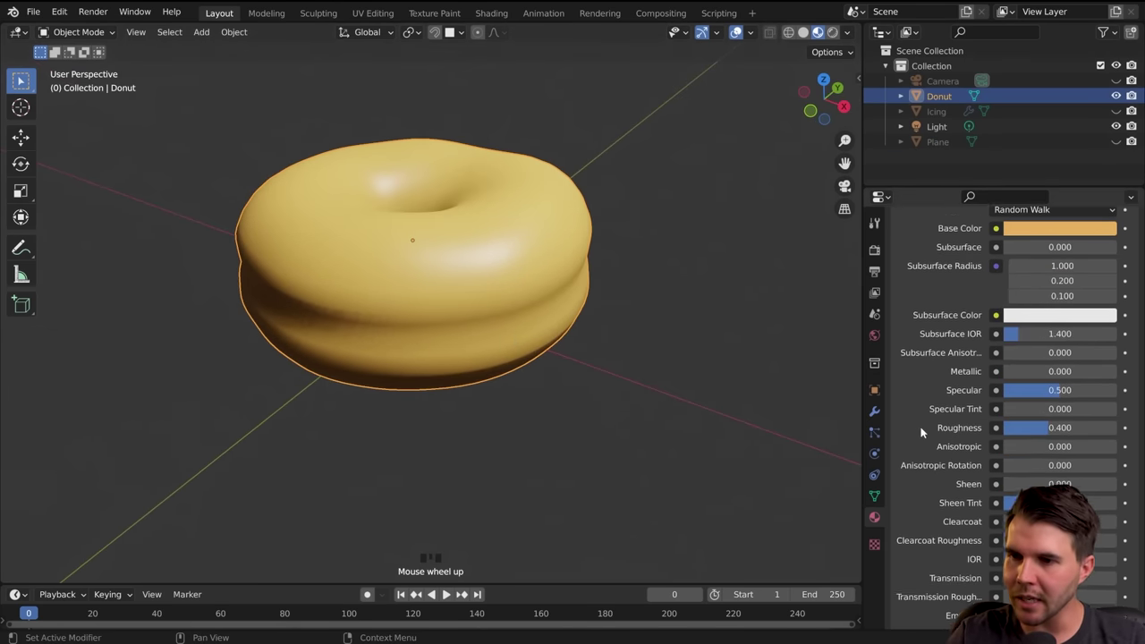
scroll(922, 432, "up", 3)
scroll(904, 439, "down", 2)
scroll(898, 441, "up", 2)
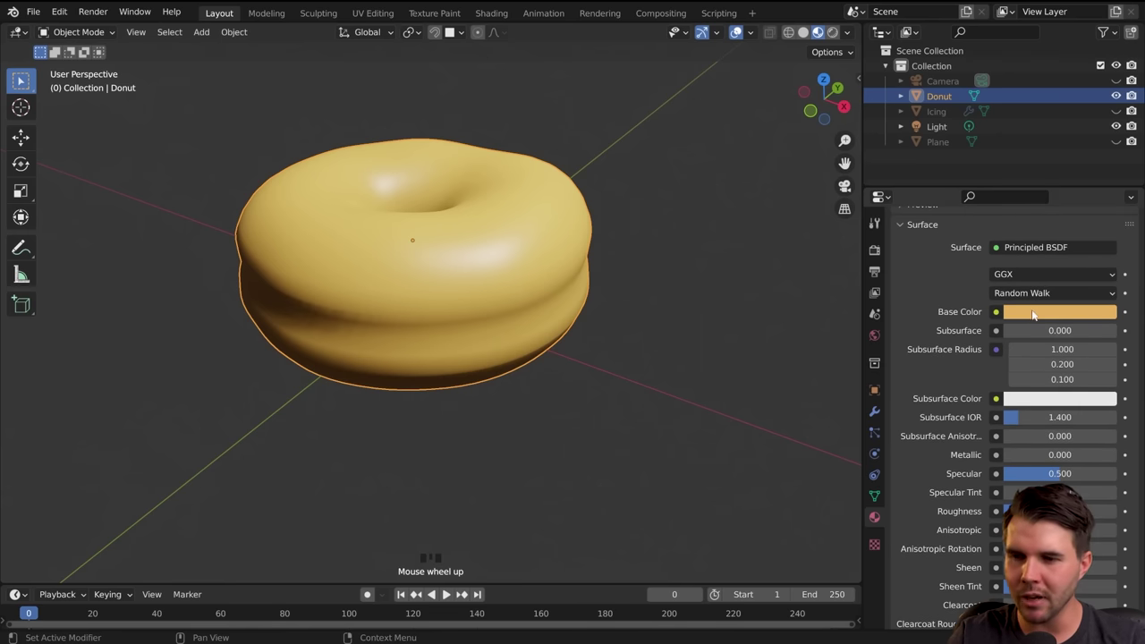
double_click(1034, 313)
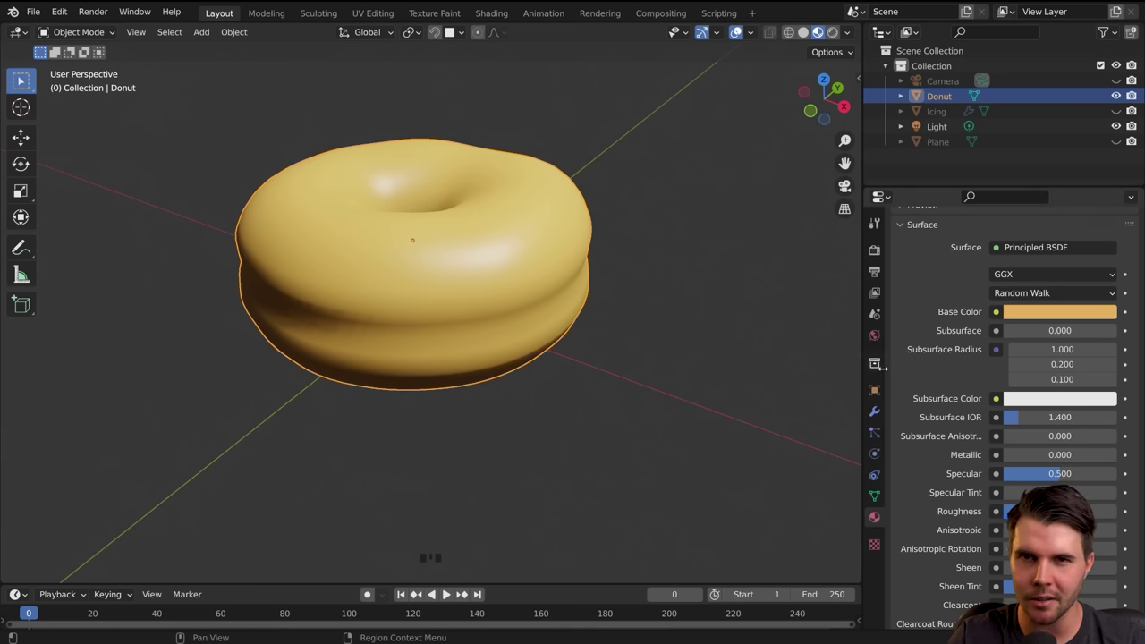
scroll(916, 383, "down", 3)
scroll(920, 402, "down", 11)
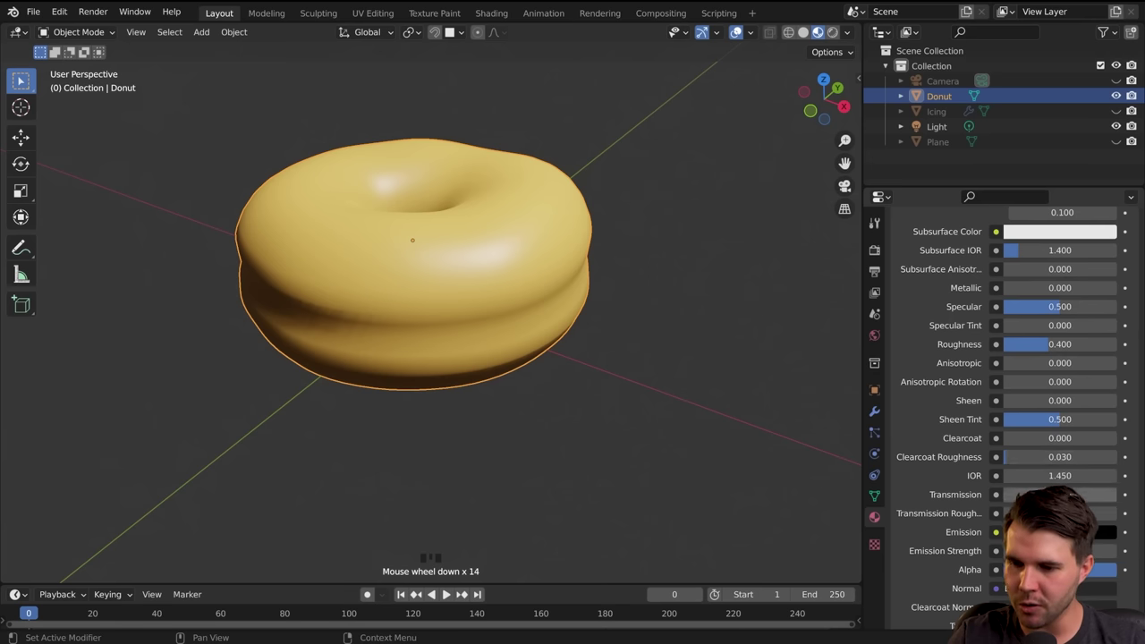
scroll(1029, 495, "down", 2)
Step: Try a lower roughness of about 0.295 on the donut's material
left_click_drag(1053, 323, 1053, 322)
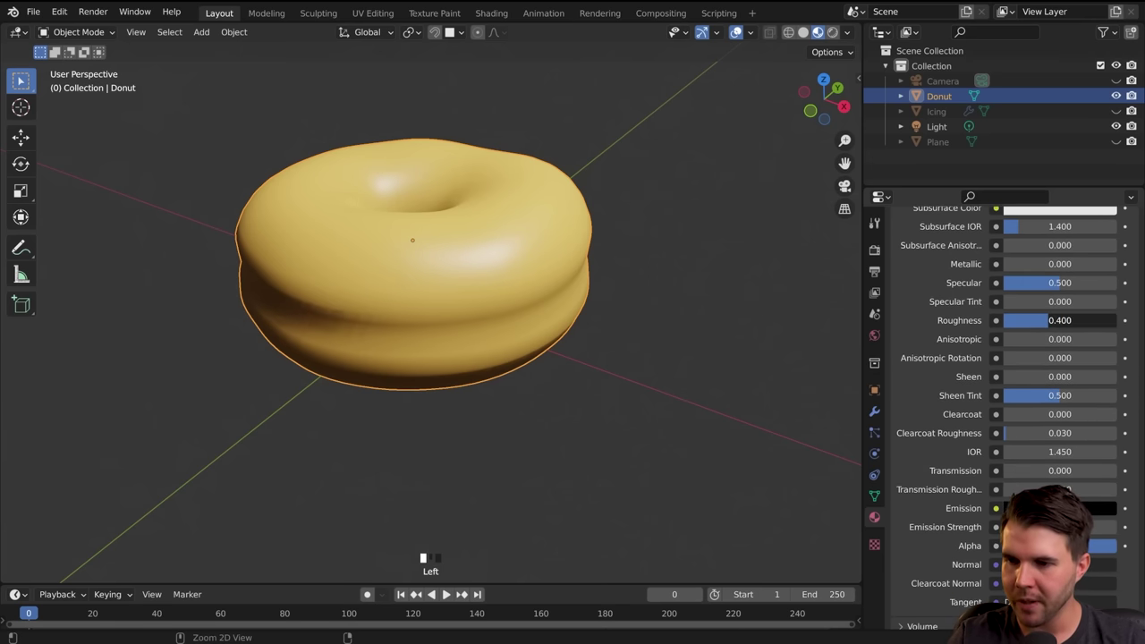
scroll(1029, 398, "up", 10)
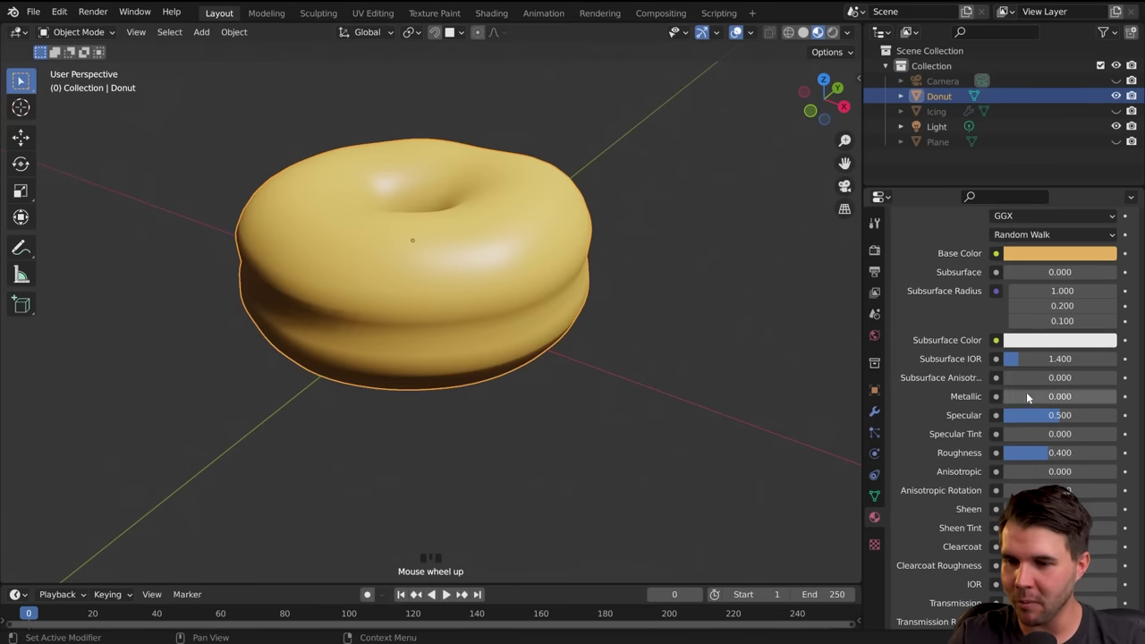
scroll(1029, 399, "down", 2)
scroll(1028, 398, "up", 2)
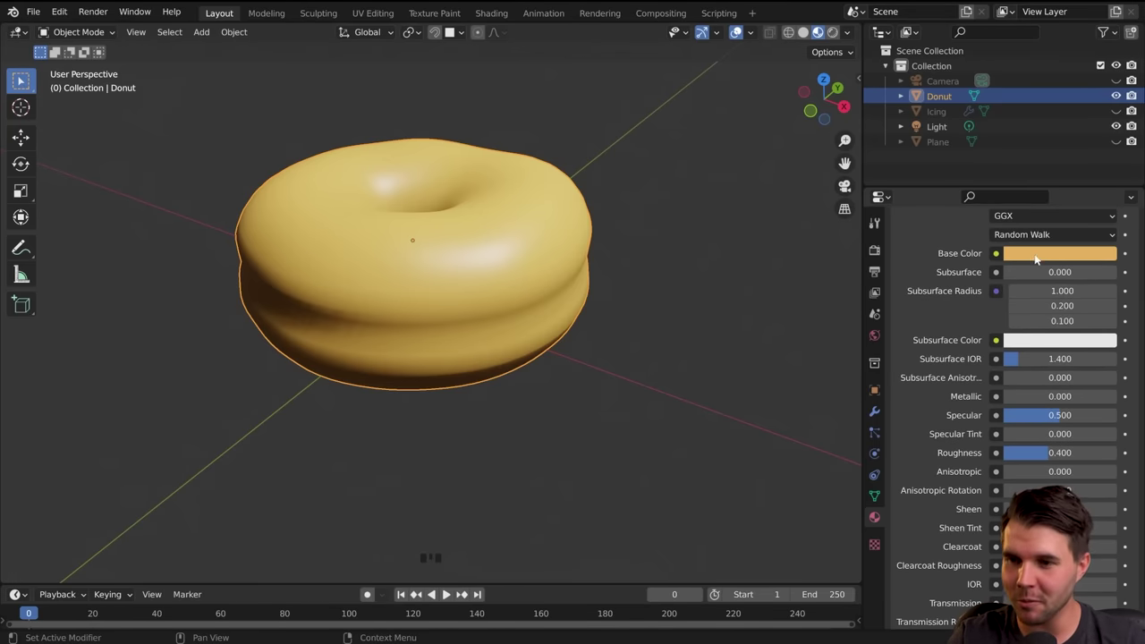
left_click(984, 303)
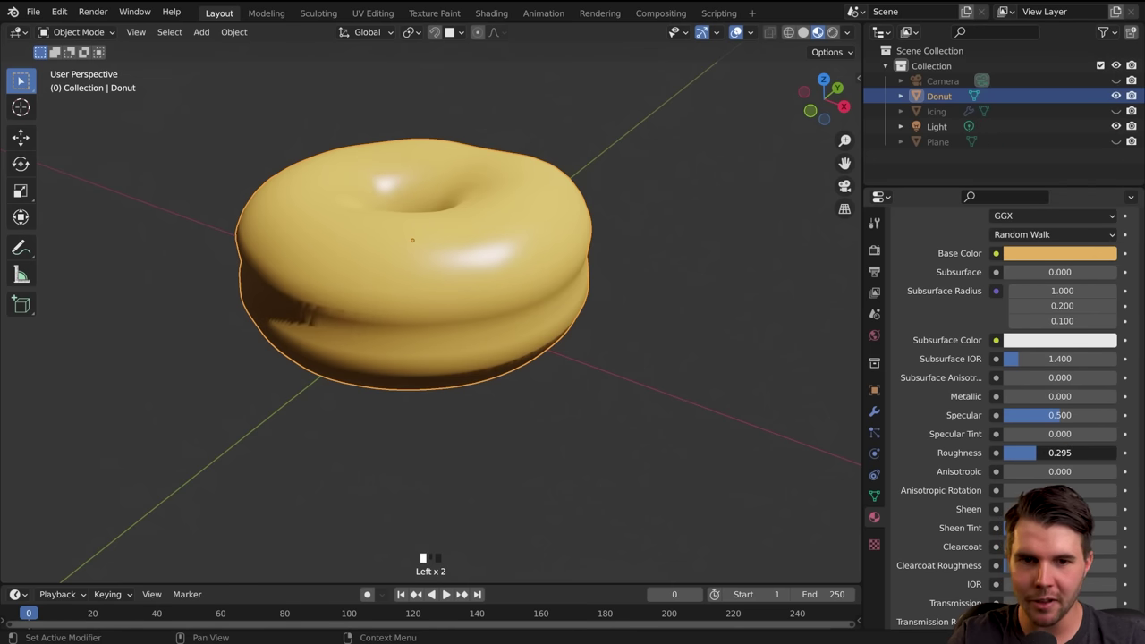
scroll(996, 482, "down", 11)
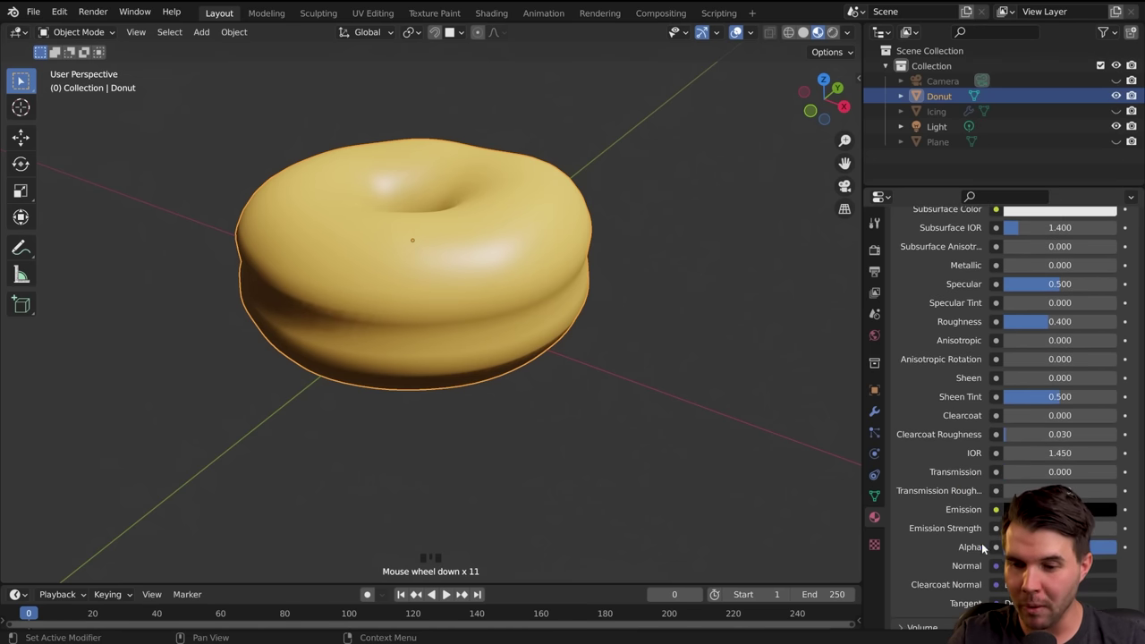
scroll(996, 477, "up", 12)
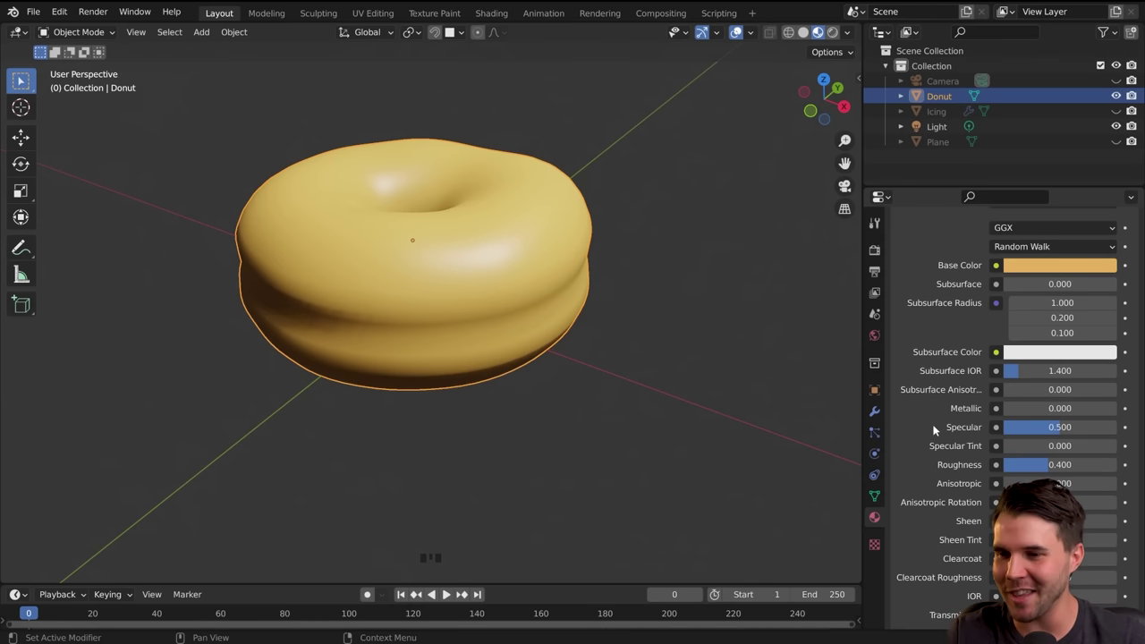
Step: Examine the donut material's full list of Principled BSDF settings, from base color and subsurface down to emission and normal
scroll(972, 376, "down", 14)
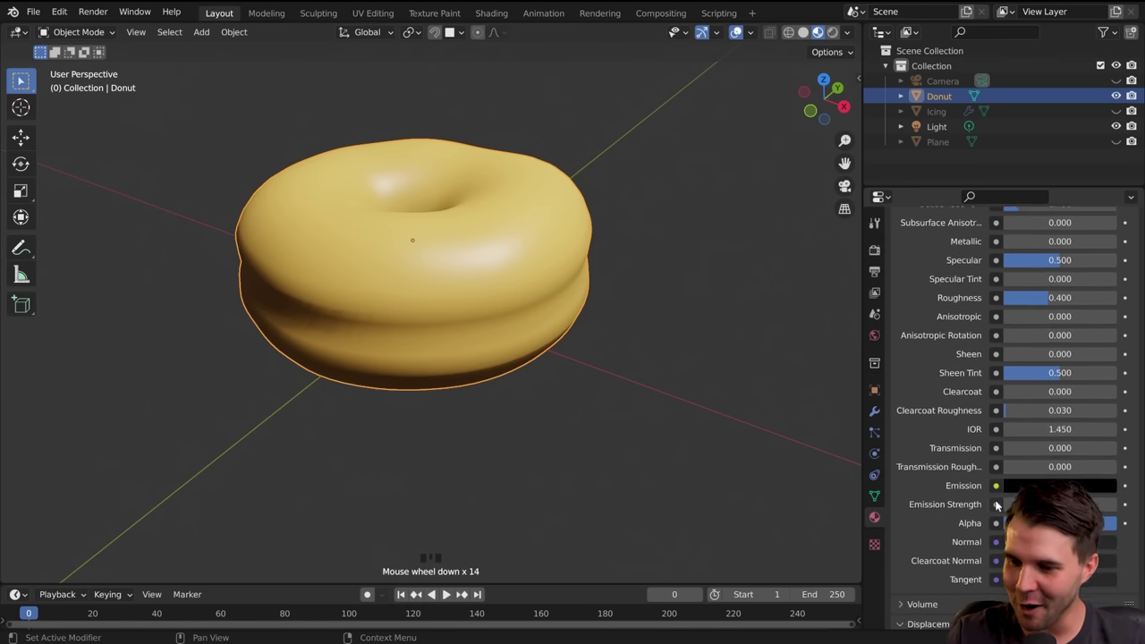
scroll(998, 501, "down", 4)
scroll(1018, 477, "up", 20)
scroll(1017, 479, "down", 14)
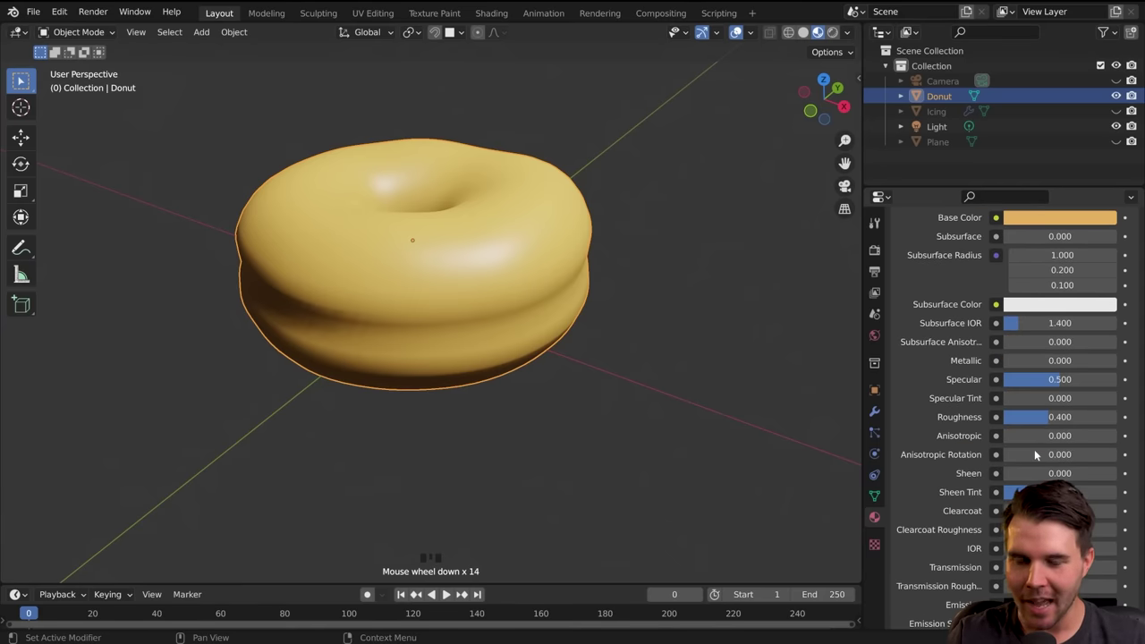
left_click_drag(1047, 419, 1047, 419)
left_click(877, 517)
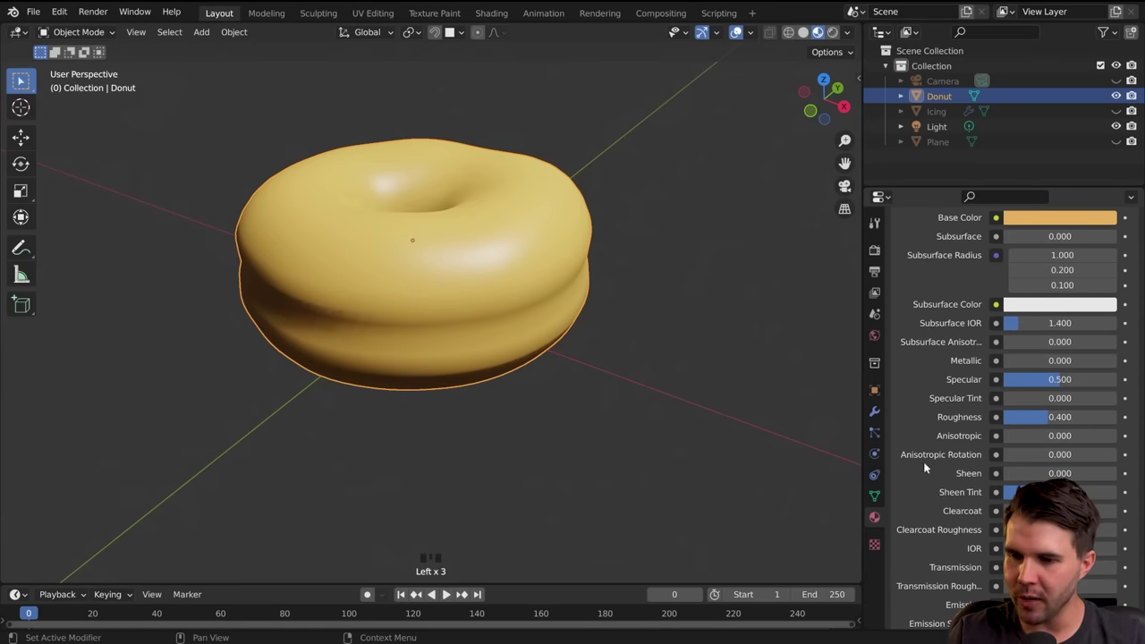
scroll(938, 443, "up", 7)
scroll(949, 402, "up", 3)
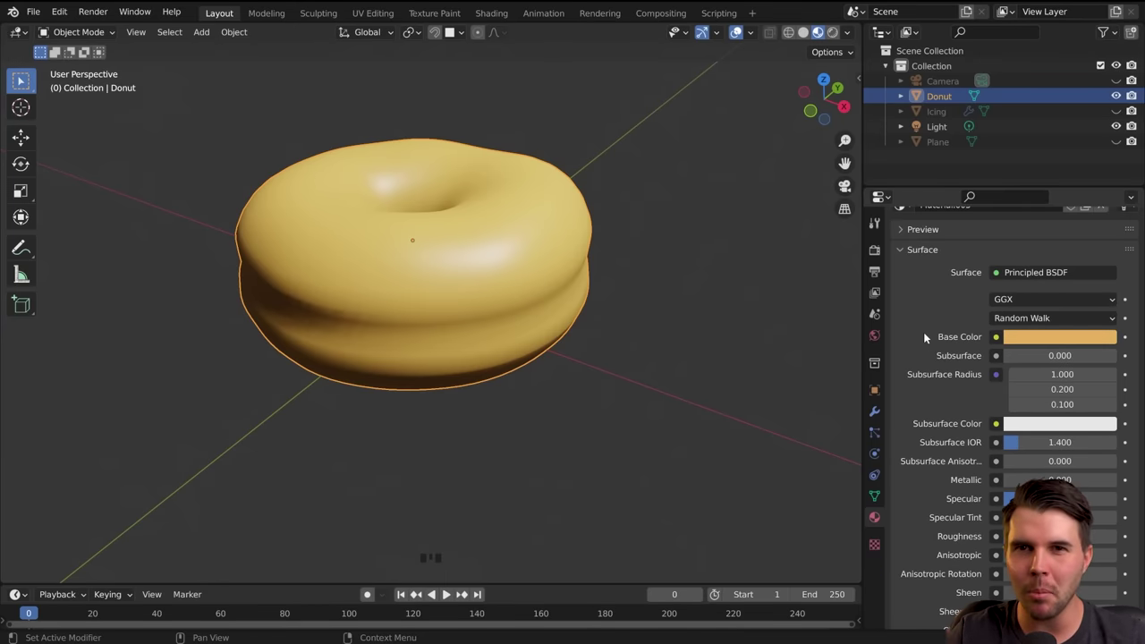
scroll(949, 403, "down", 6)
scroll(958, 427, "down", 1)
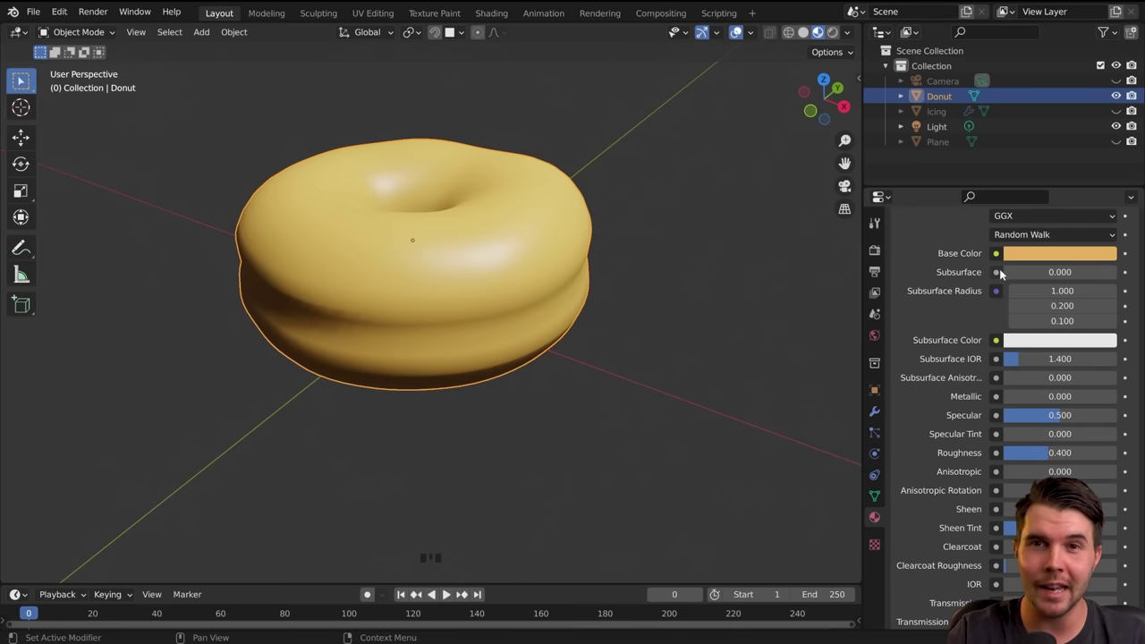
Step: Switch to the Shading workspace and display the donut in material preview shading
scroll(931, 371, "up", 5)
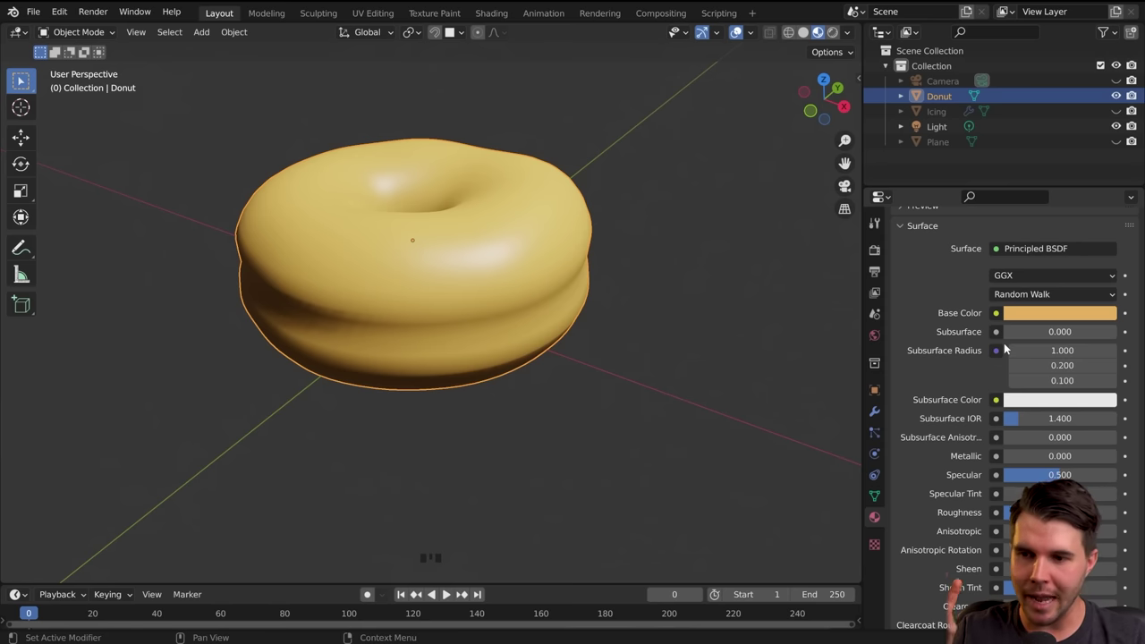
left_click(492, 13)
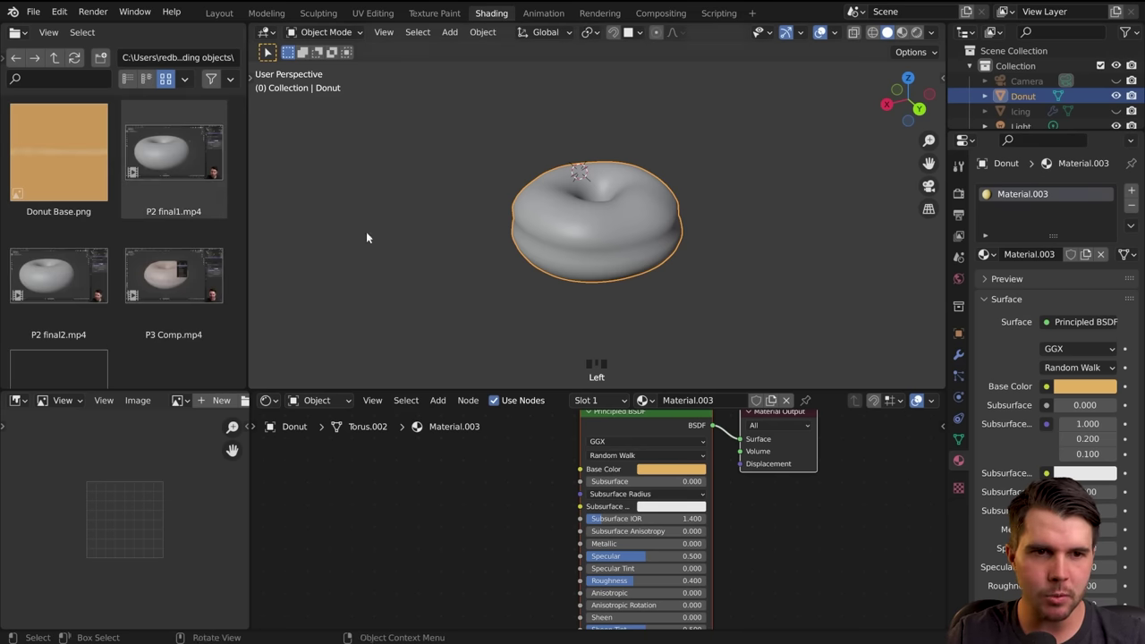
left_click(902, 33)
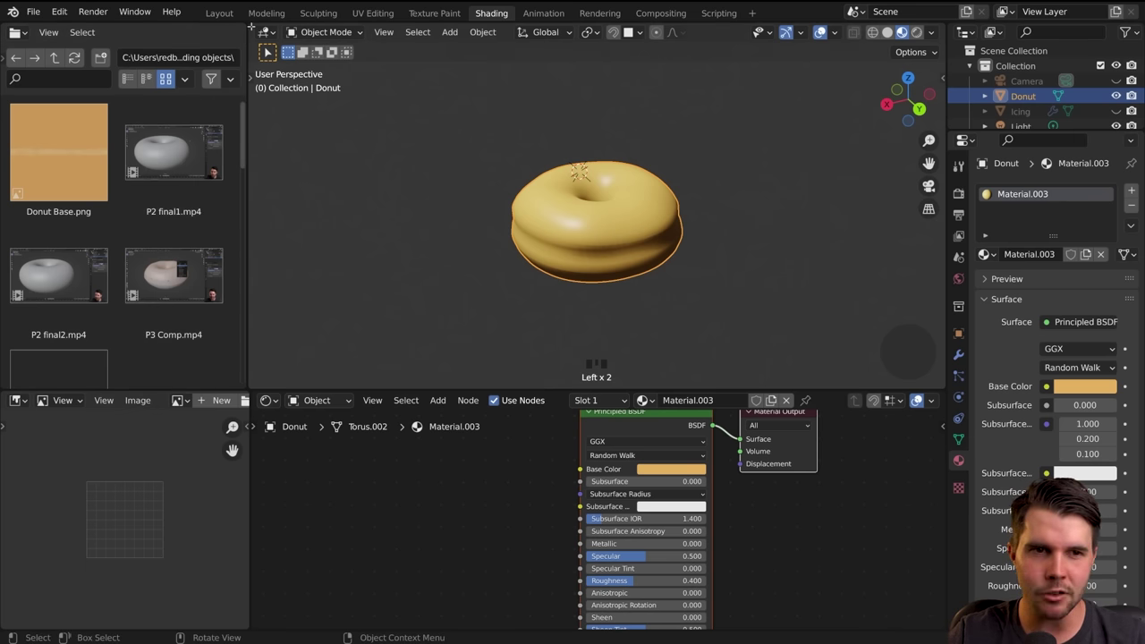
Step: Close the file browser and image editor areas by joining them into the 3D viewport and shader editor
left_click_drag(252, 27, 228, 30)
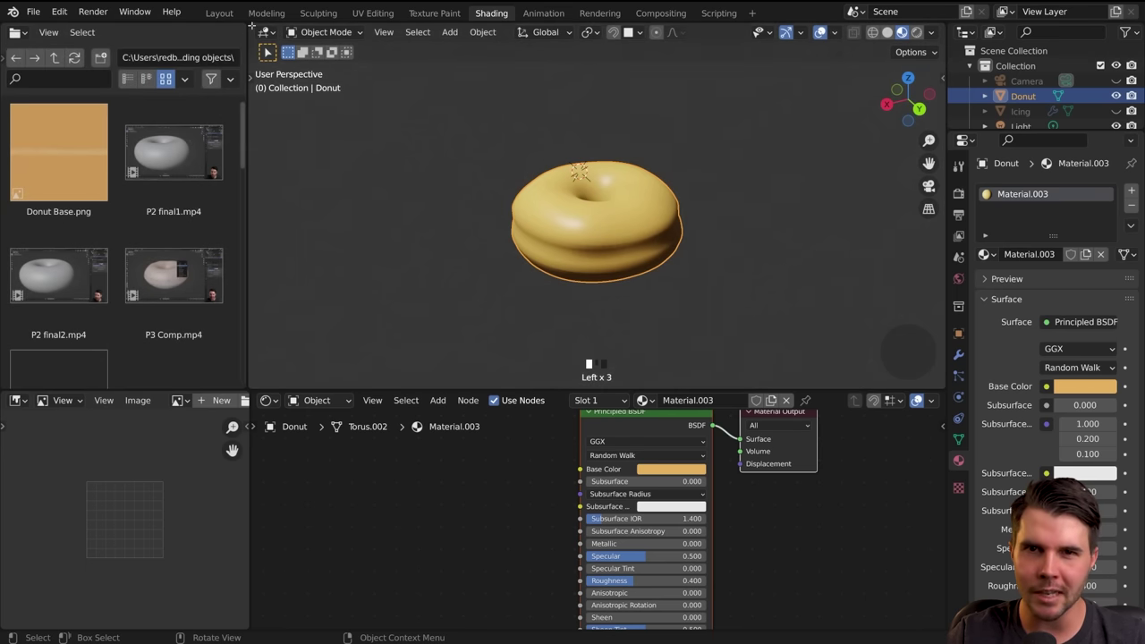
left_click(253, 25)
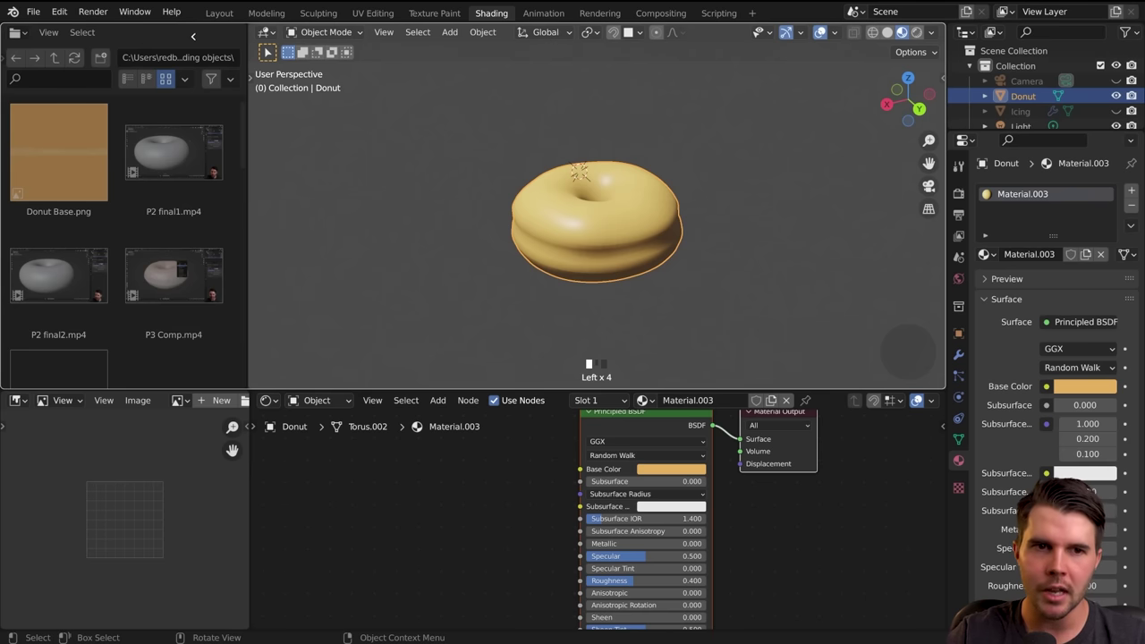
left_click_drag(192, 36, 191, 37)
right_click(249, 475)
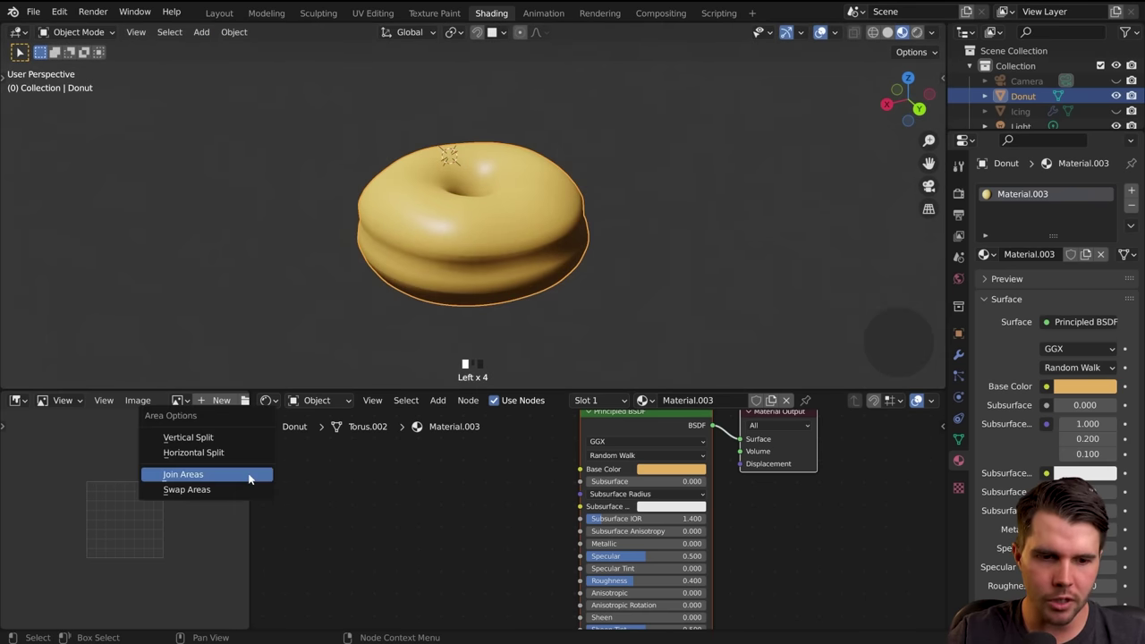
right_click(248, 475)
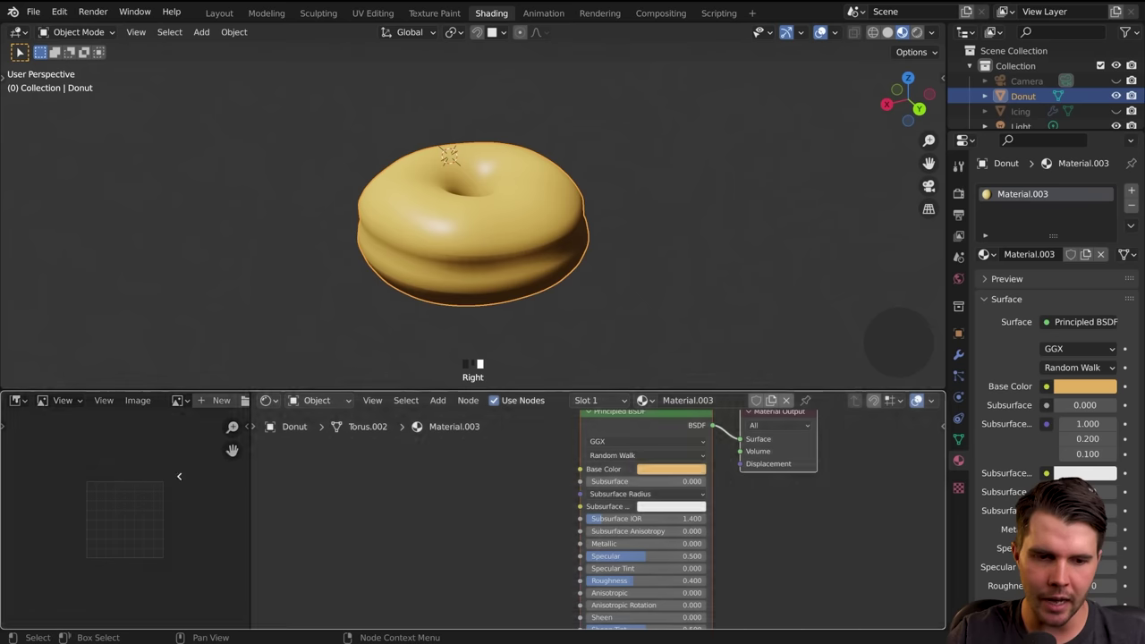
left_click(123, 484)
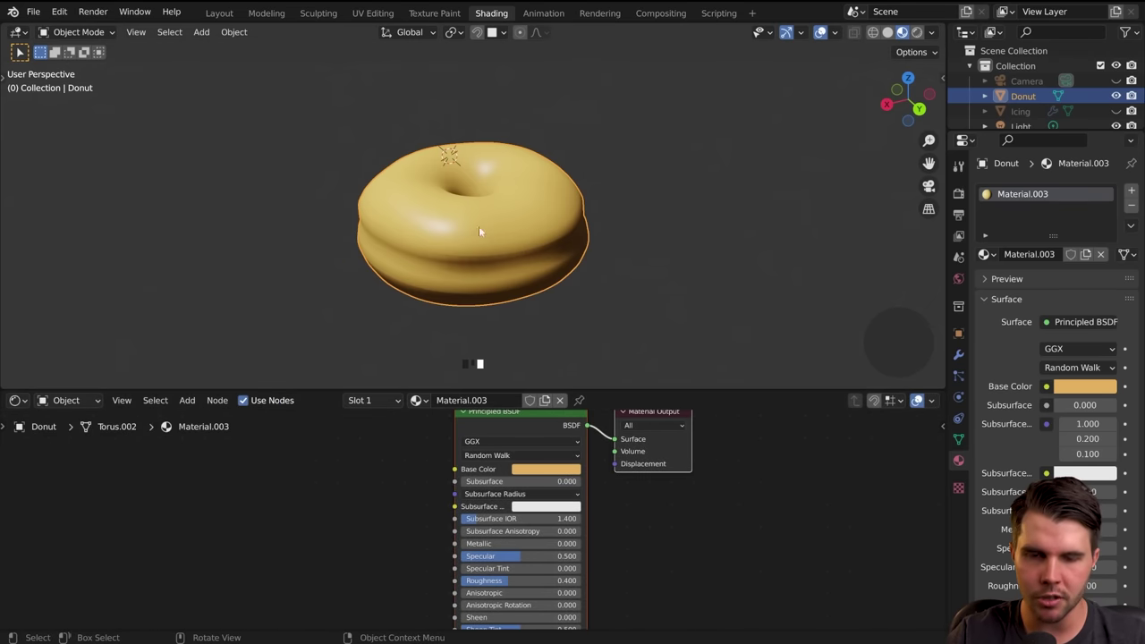
Step: Enlarge the shader editor so the donut's Principled BSDF and Material Output nodes have more room
scroll(487, 233, "down", 2)
scroll(479, 219, "up", 2)
middle_click_drag(479, 216, 493, 202)
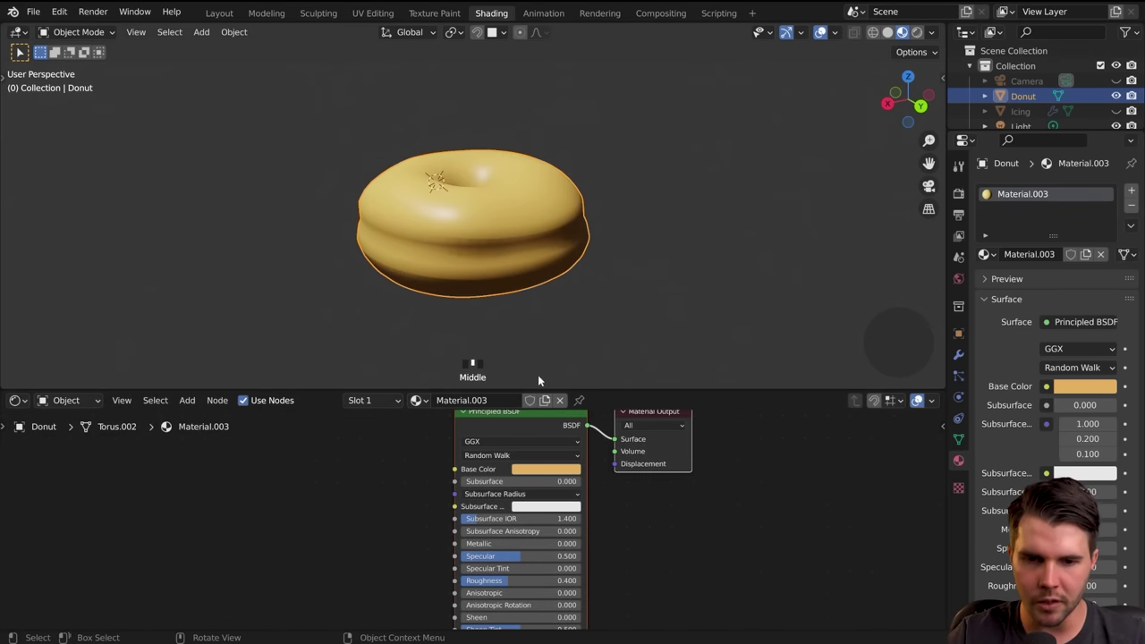
left_click_drag(540, 392, 553, 329)
left_click_drag(533, 373, 426, 334)
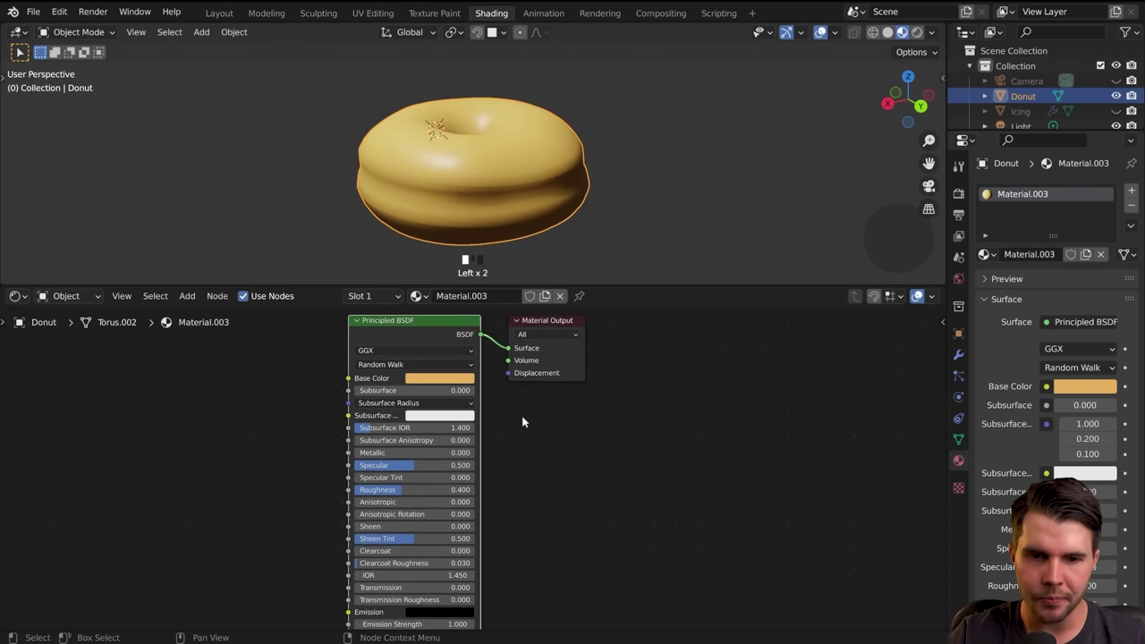
Step: Examine the Principled BSDF node's inputs and compare them with the same settings in the material properties
middle_click_drag(523, 419, 573, 376)
scroll(466, 400, "up", 2)
middle_click_drag(465, 396, 505, 349)
middle_click_drag(488, 495, 490, 411)
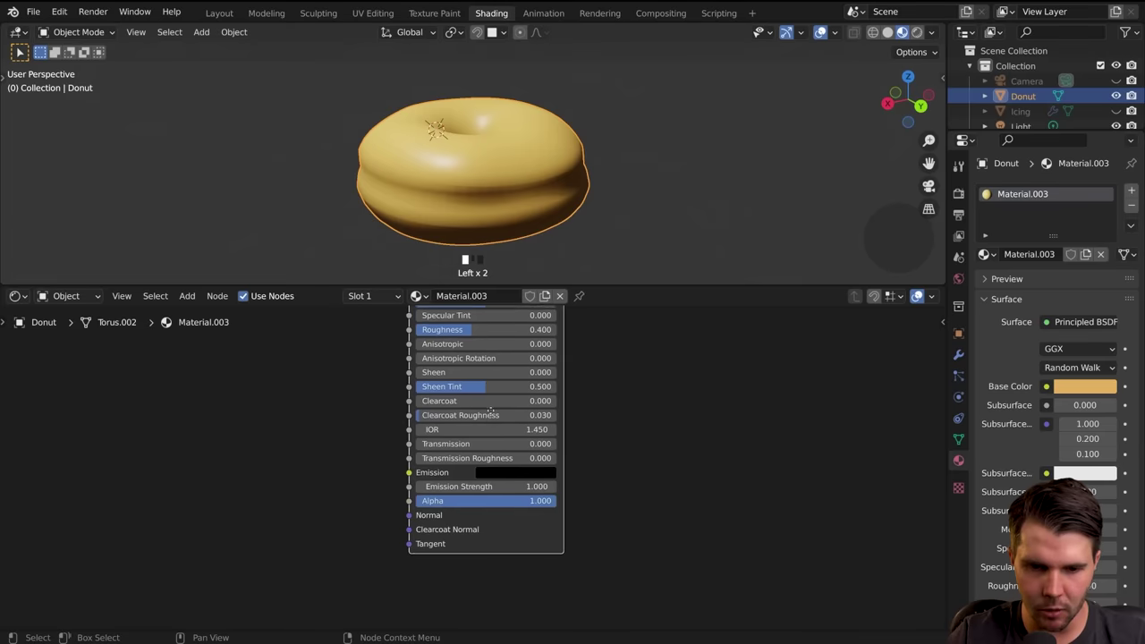
scroll(490, 410, "up", 4, "shift")
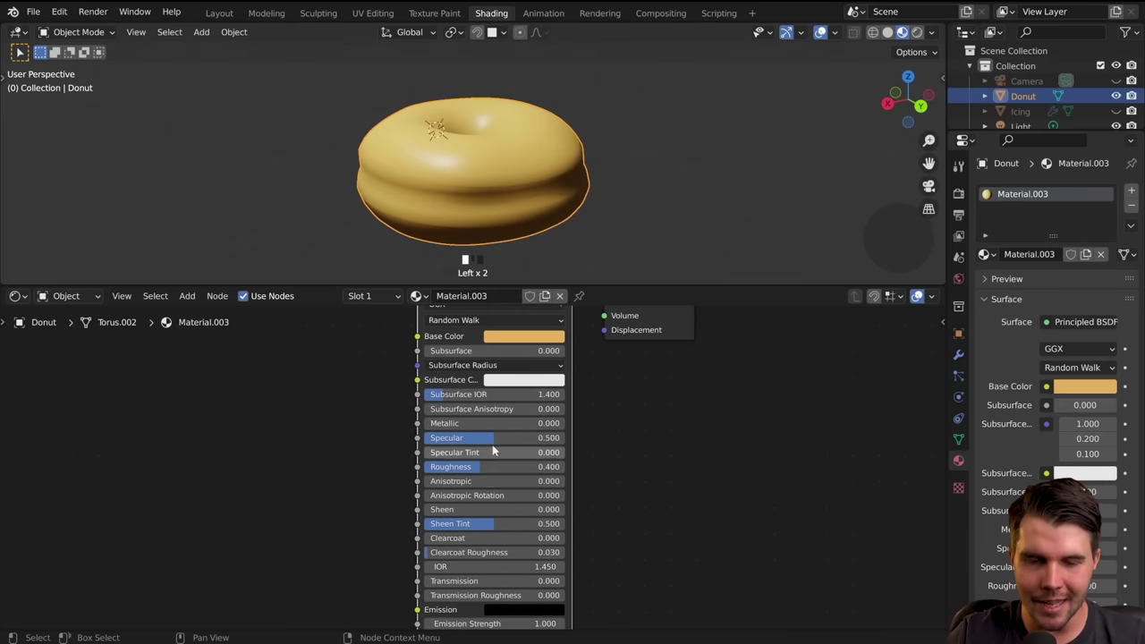
scroll(1051, 322, "down", 3)
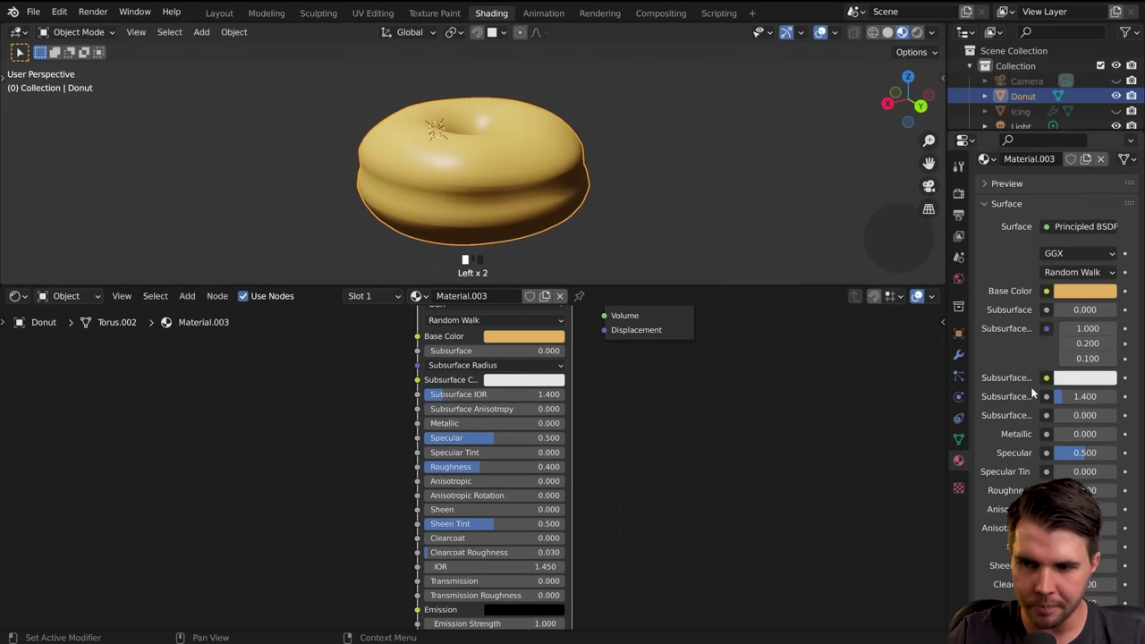
scroll(1033, 394, "up", 2)
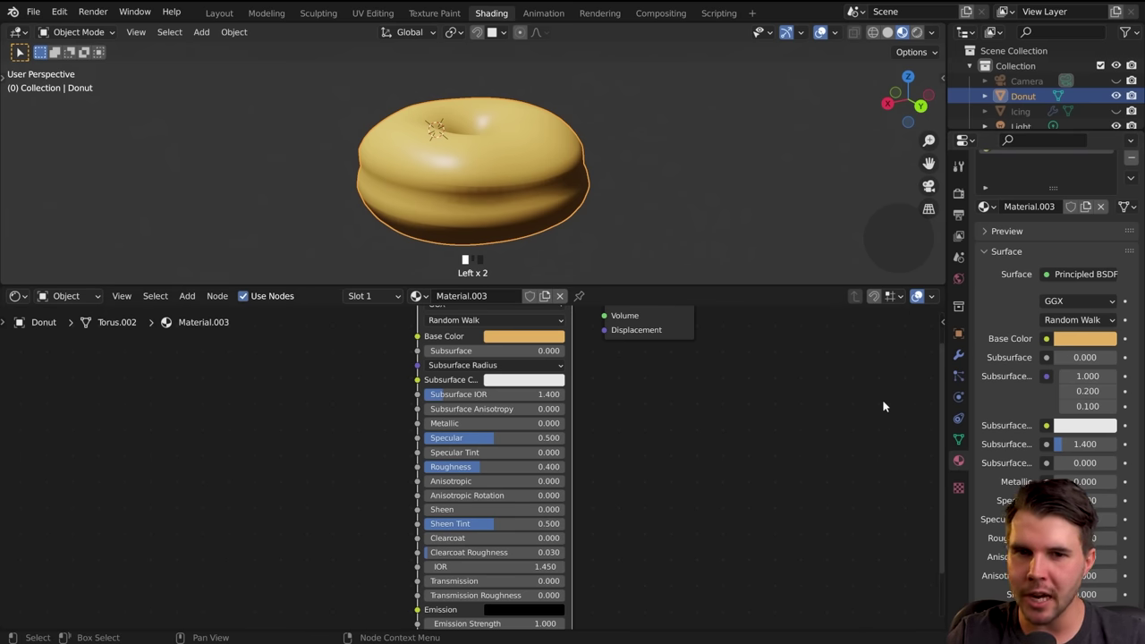
Step: Add a cube, scale it down to roughly the donut's size, and place it behind the donut
key("shift+a")
left_click(694, 130)
scroll(706, 222, "down", 5)
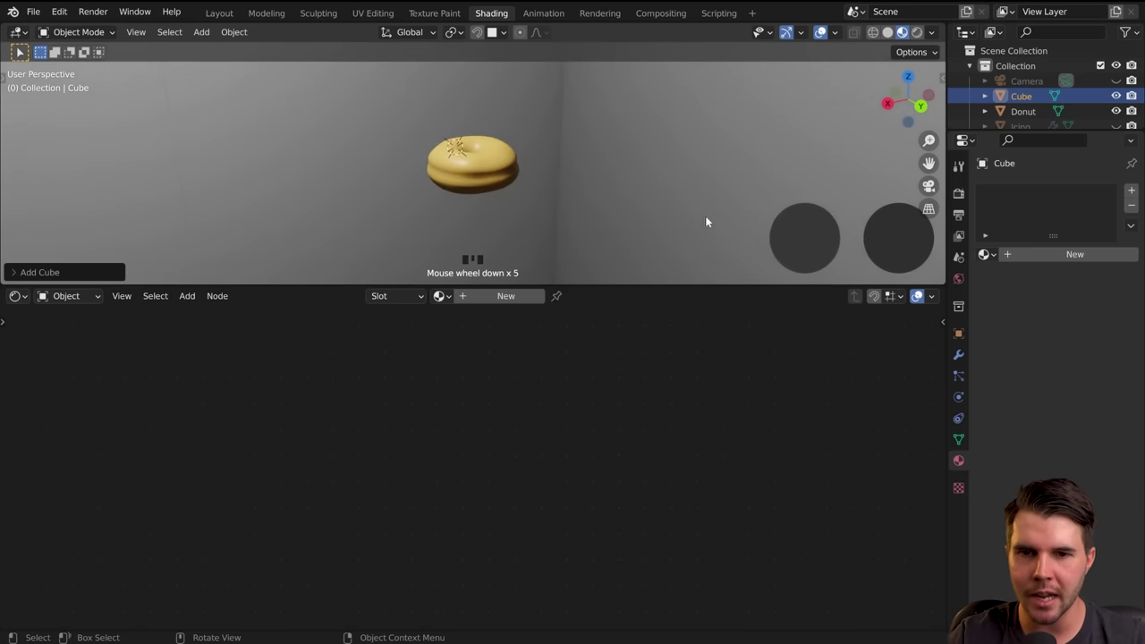
key("s")
left_click(484, 159)
key("g")
left_click(530, 151)
Step: Give the cube a new material with a red base color
scroll(610, 198, "up", 2)
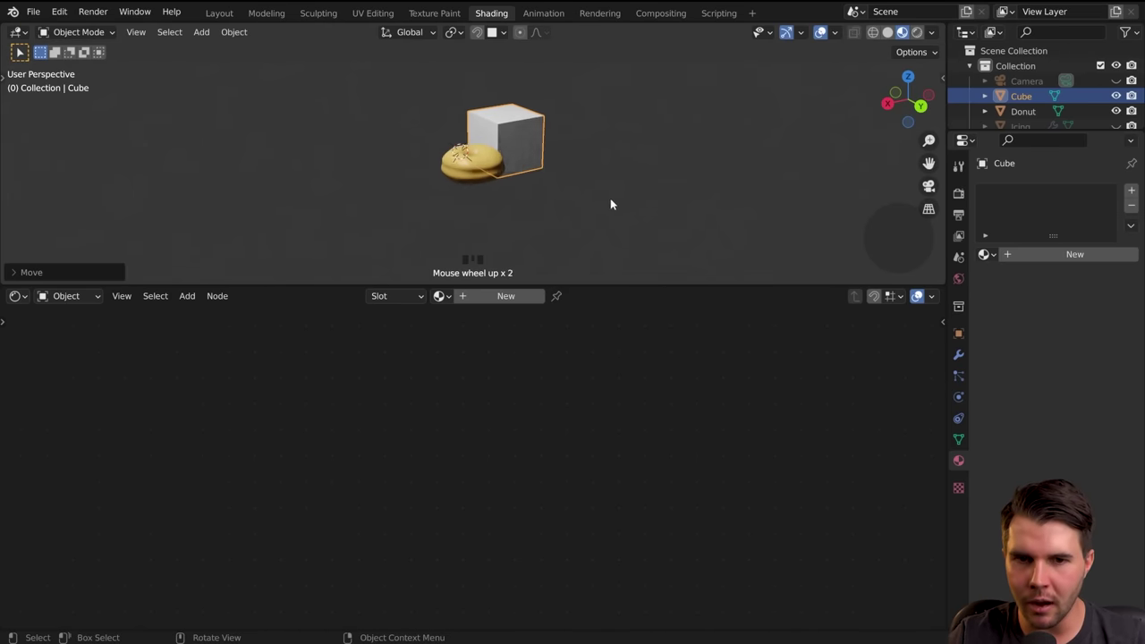
scroll(611, 205, "up", 2)
left_click(1056, 251)
left_click(1083, 386)
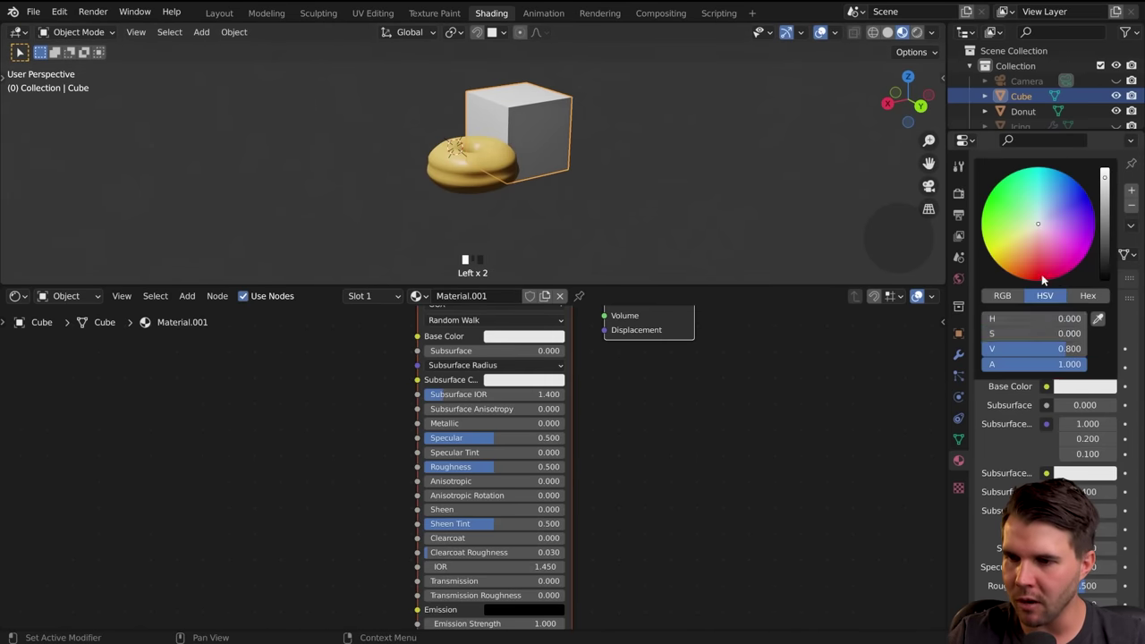
left_click(1042, 278)
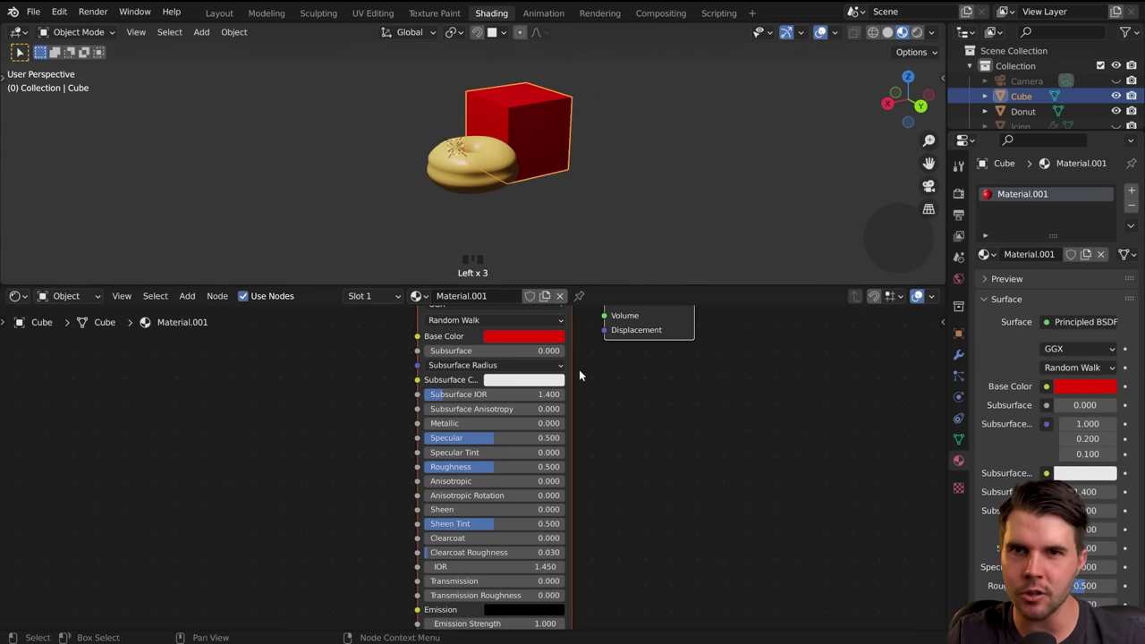
Step: Delete the red cube and reselect the donut to bring up its material nodes
key("x")
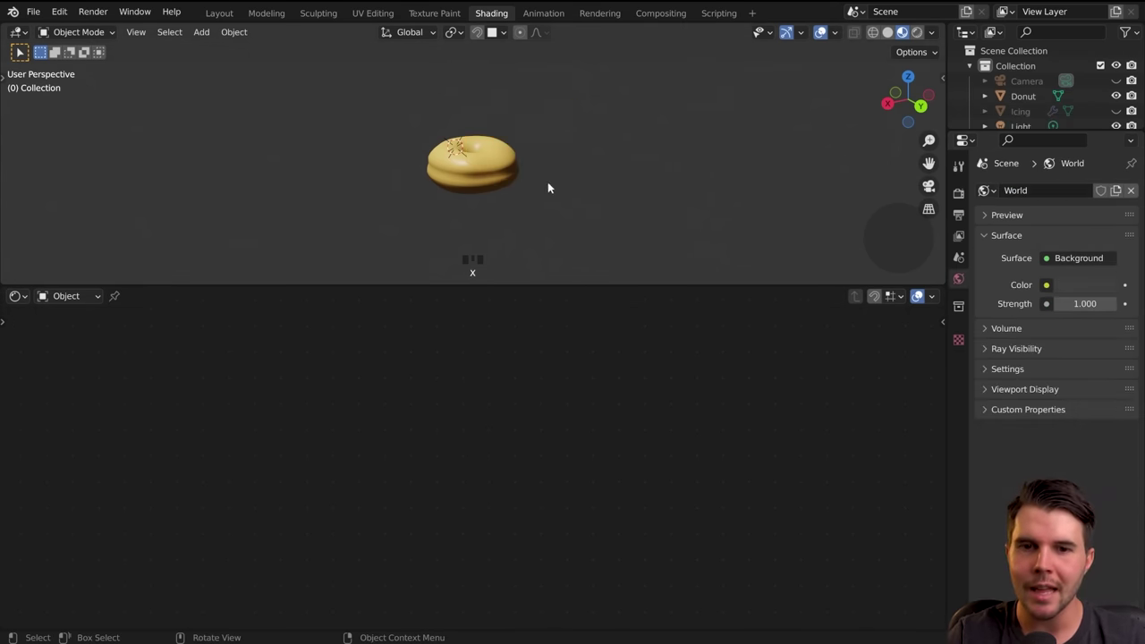
left_click(500, 174)
middle_click_drag(459, 425, 545, 463)
scroll(528, 460, "down", 1)
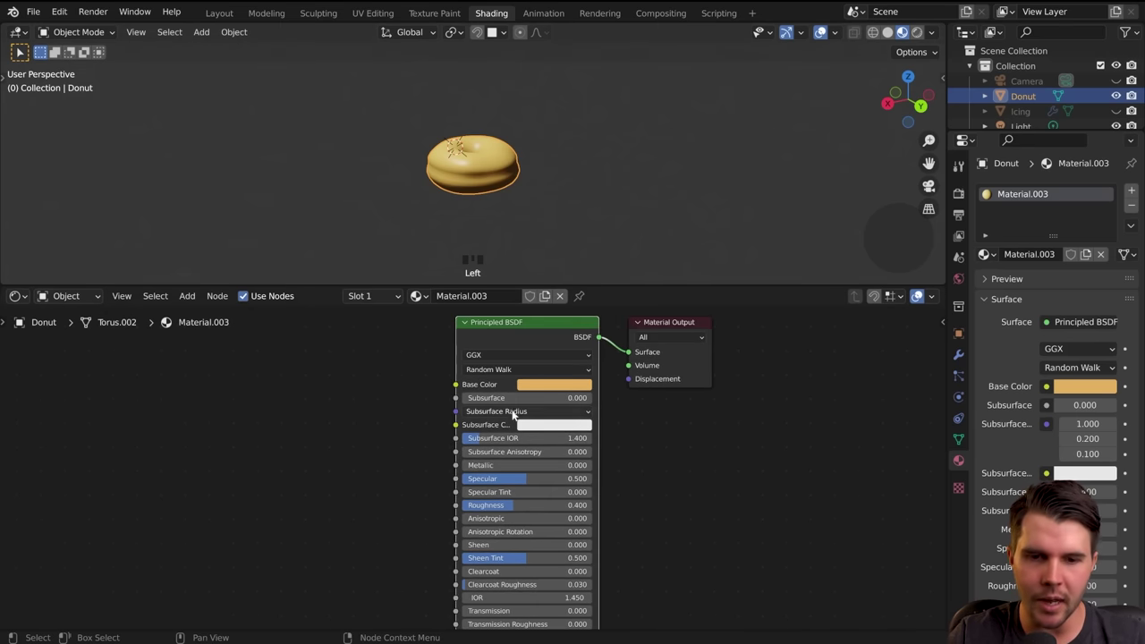
Step: Move the Principled BSDF node slightly farther from the Material Output node and select the Material Output node
middle_click_drag(513, 411, 545, 378)
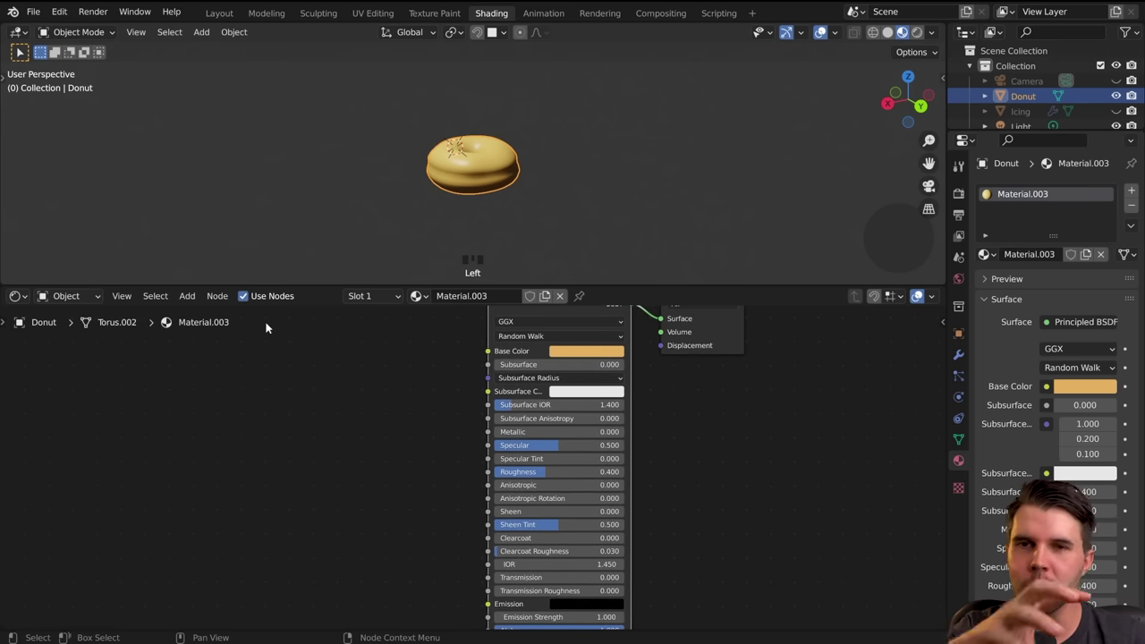
middle_click_drag(528, 405, 444, 441)
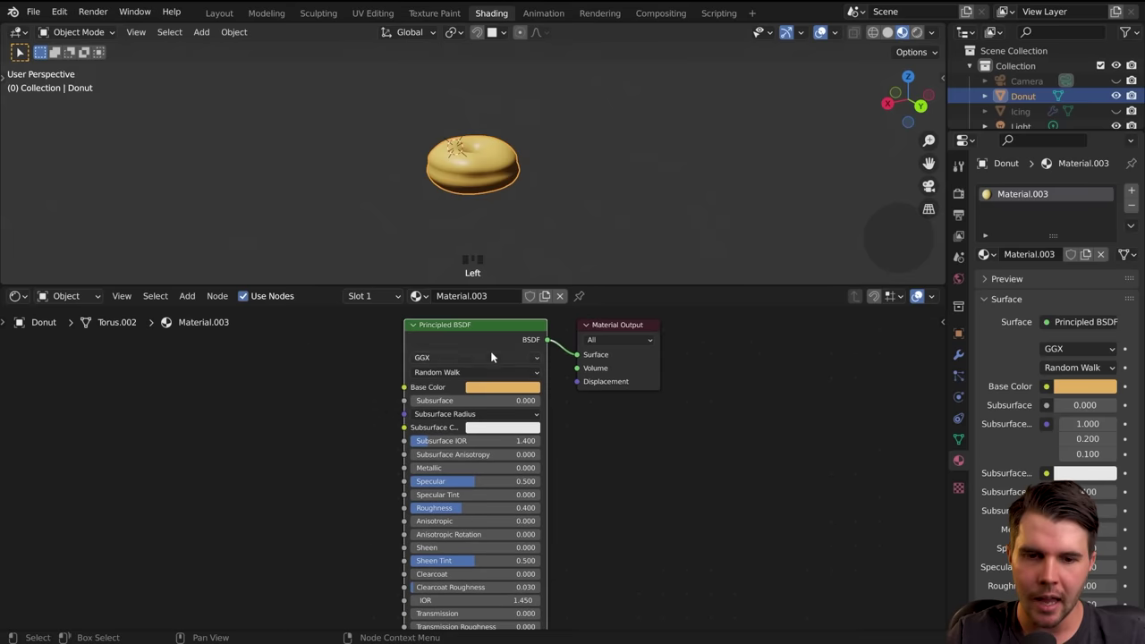
scroll(489, 355, "right", 1, "ctrl")
scroll(487, 347, "up", 1, "shift")
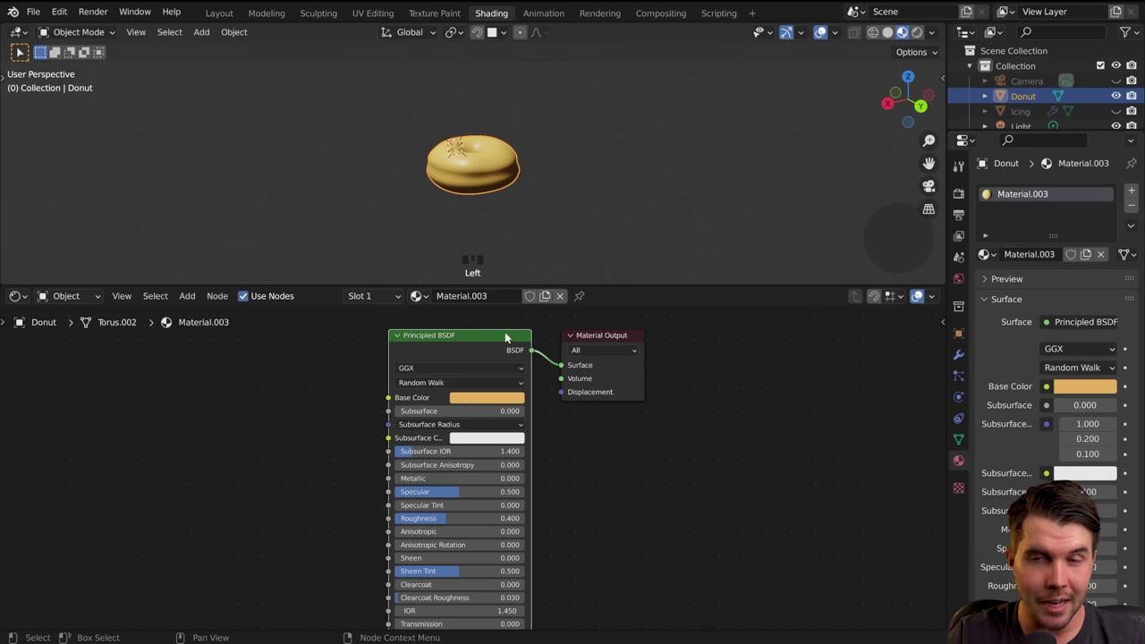
mouse_move(487, 334)
left_mouse_down()
mouse_move(458, 336)
mouse_move(475, 339)
left_mouse_up()
left_click(571, 339)
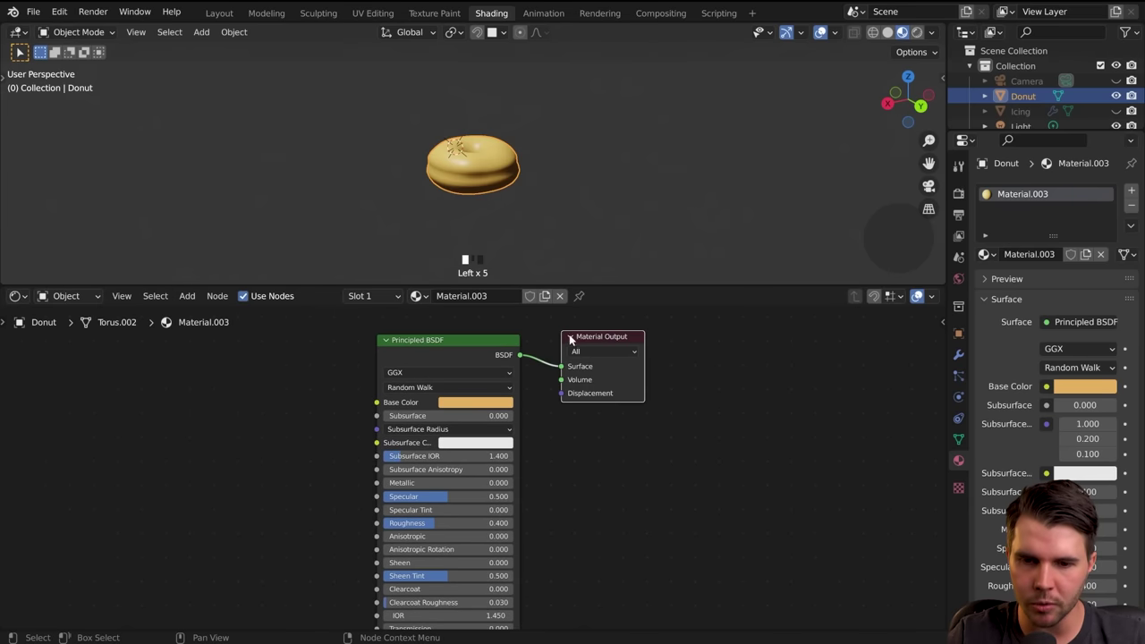
Step: Select the Material Output and Principled BSDF nodes in turn and nudge the Principled BSDF node slightly upward
left_click(475, 352)
left_click(607, 338)
left_click(474, 349)
left_click(601, 338)
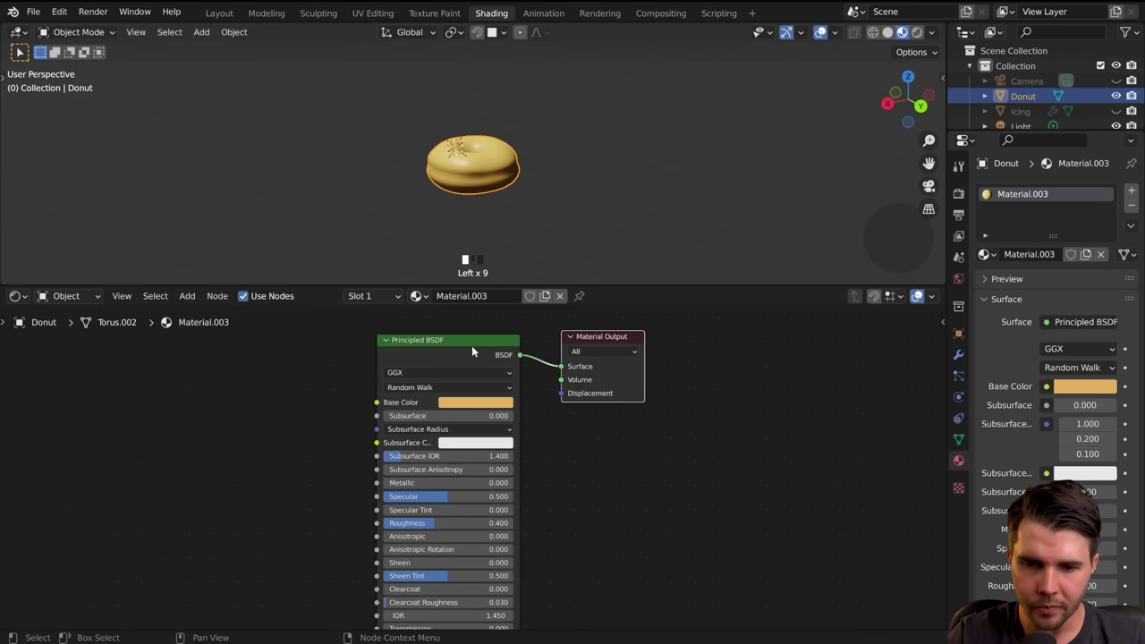
left_click(449, 351)
left_click_drag(441, 343, 418, 342)
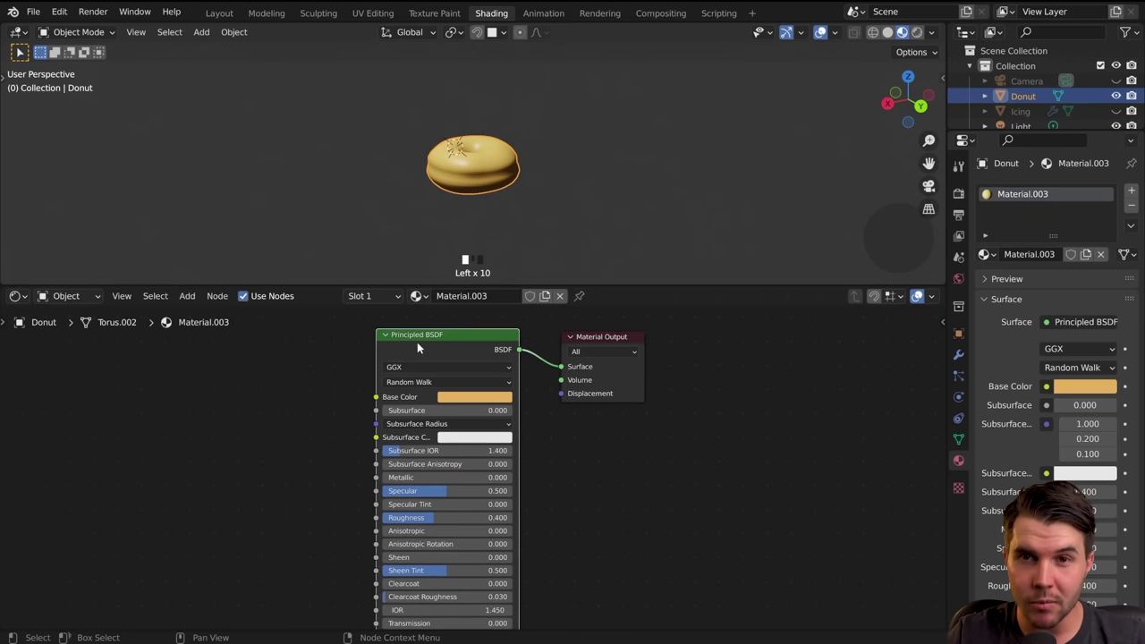
Step: Look over the Principled BSDF node's settings and nudge the Material Output node slightly upward
scroll(429, 371, "down", 1)
scroll(431, 376, "up", 1)
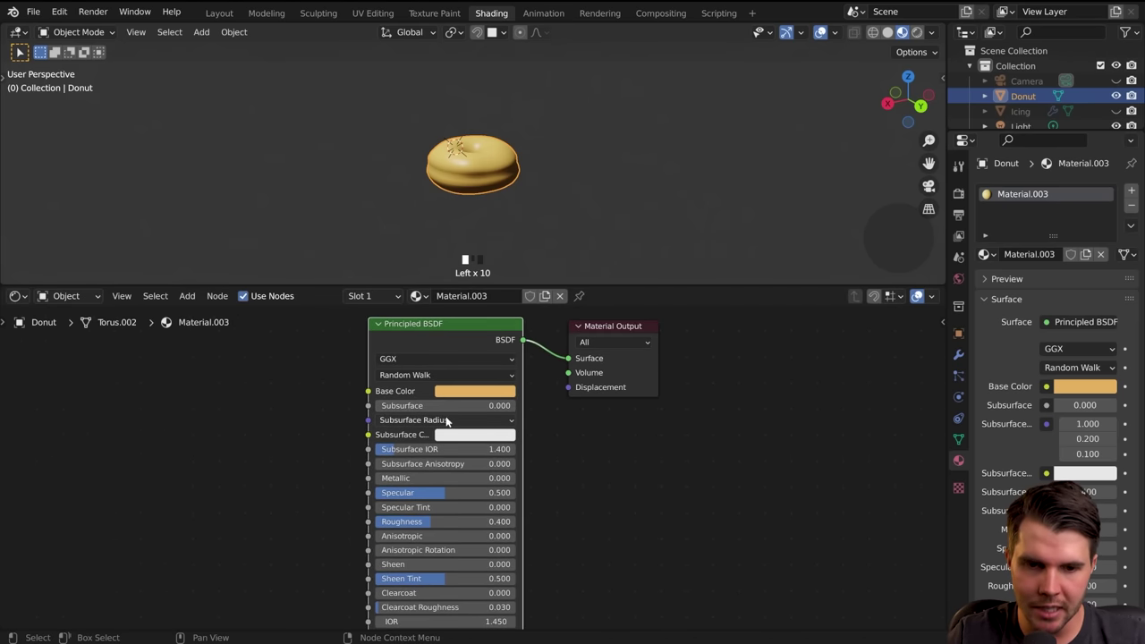
middle_click_drag(450, 464, 455, 324)
middle_click_drag(455, 409, 431, 526)
middle_click_drag(426, 347, 419, 394)
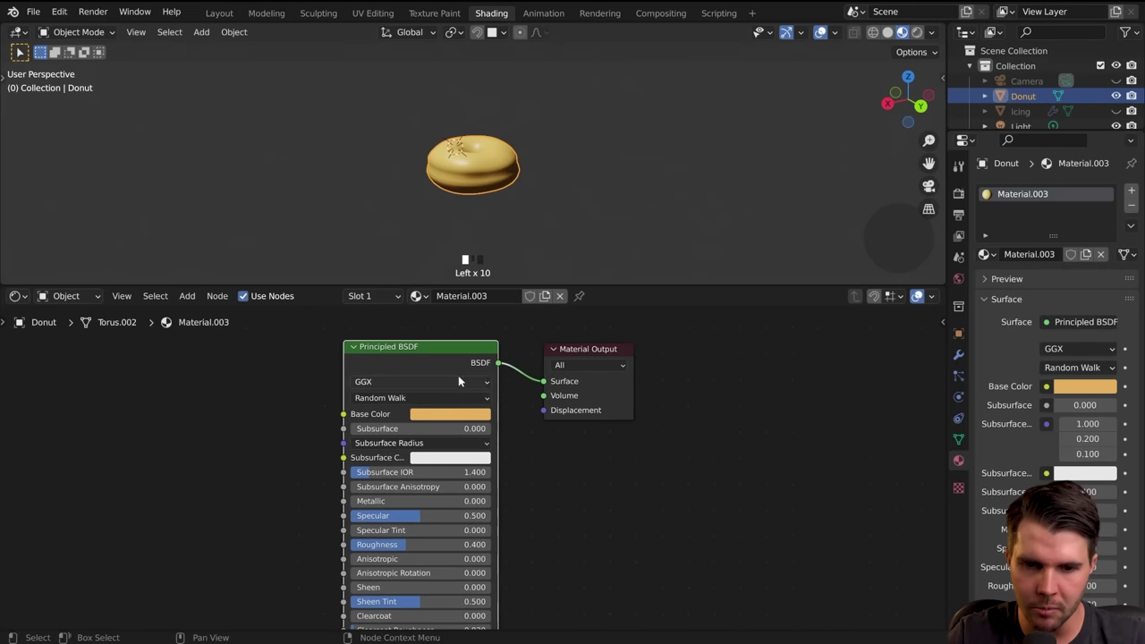
mouse_move(581, 345)
left_mouse_down()
mouse_move(570, 341)
mouse_move(594, 345)
left_mouse_up()
left_click_drag(501, 361, 580, 348)
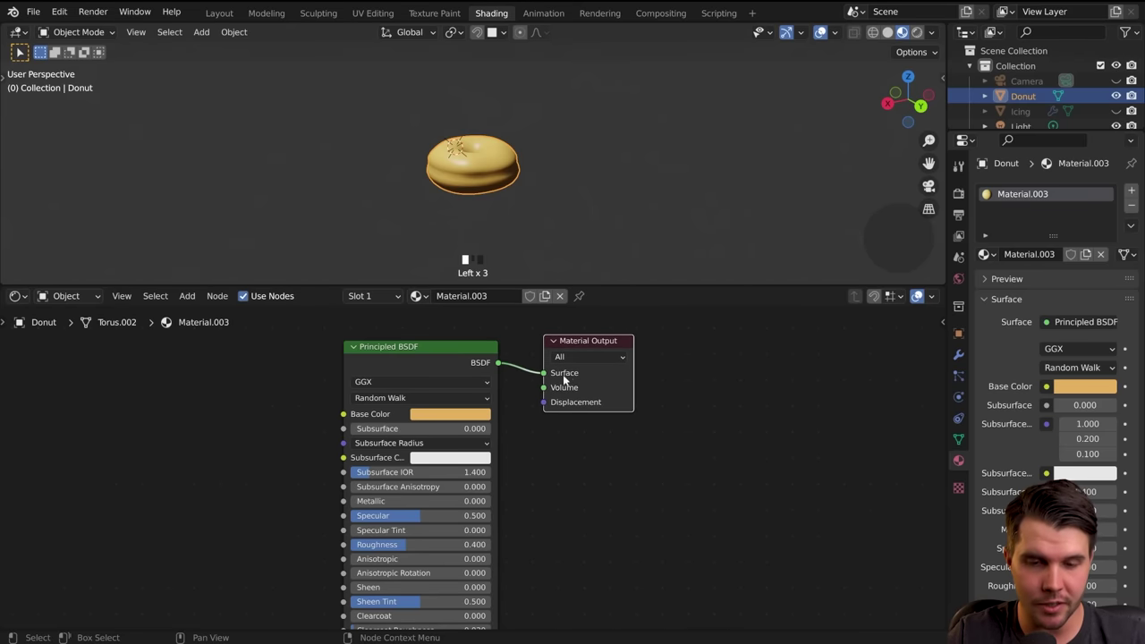
scroll(554, 201, "up", 5)
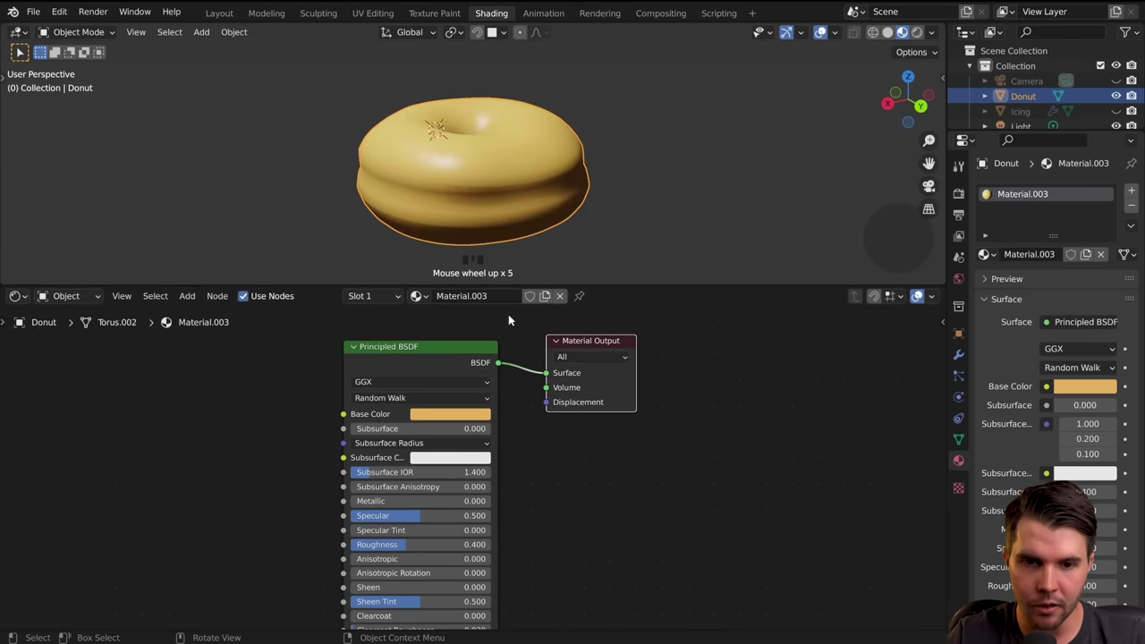
Step: Add a Voronoi Texture node before the Principled BSDF, connect its Distance output to Base Color, and inspect the pattern on the donut
middle_click_drag(233, 471, 412, 435)
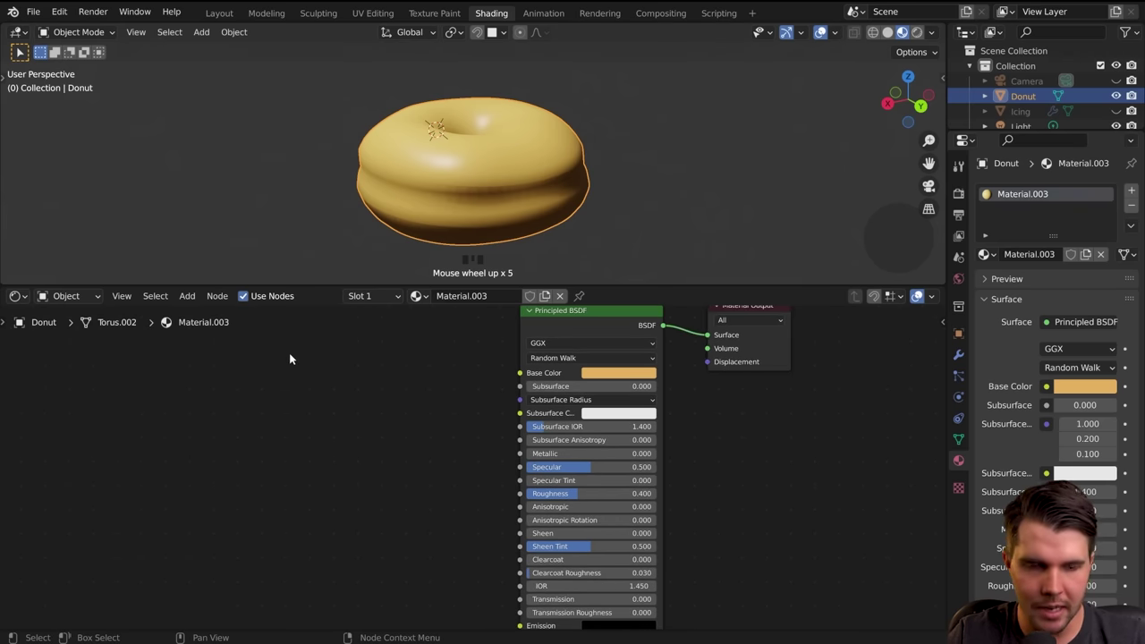
left_click(188, 302)
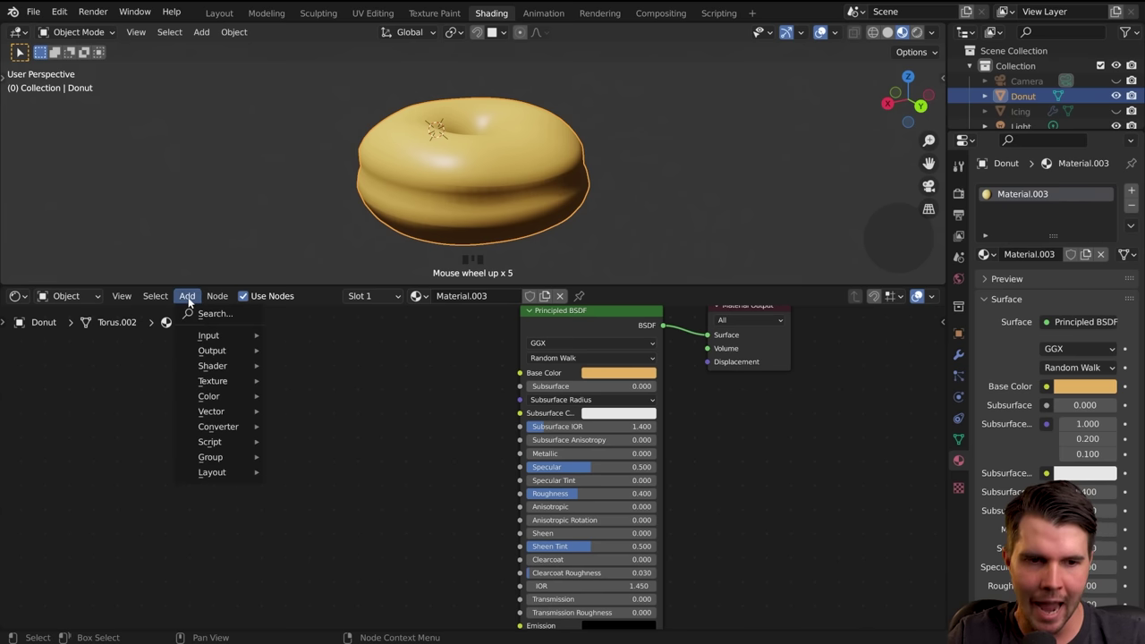
mouse_move(223, 385)
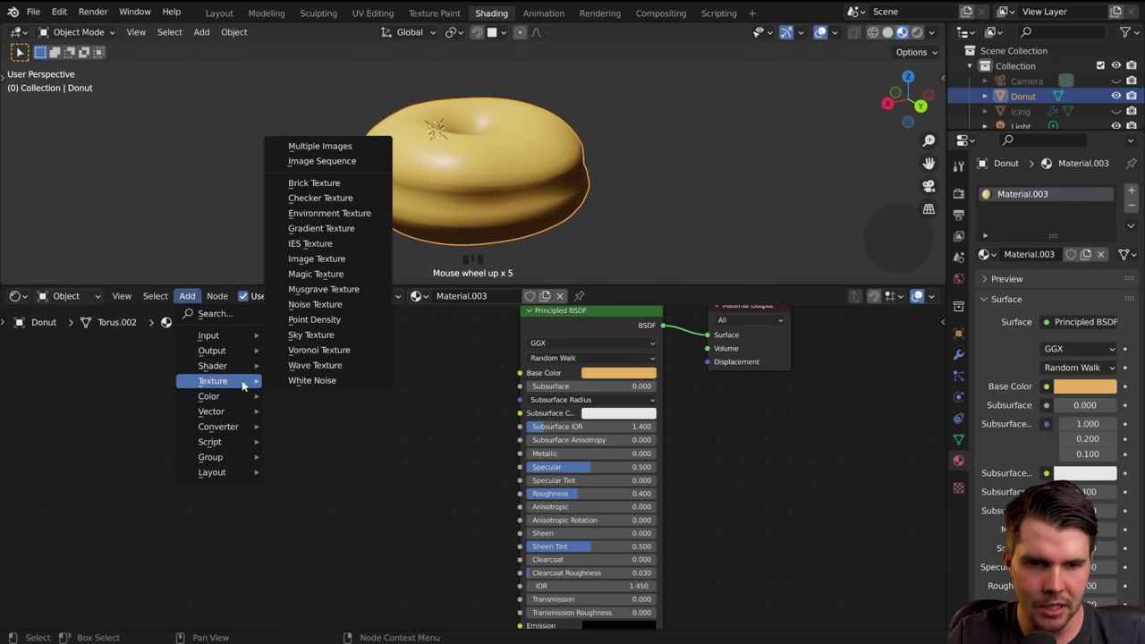
left_click(341, 353)
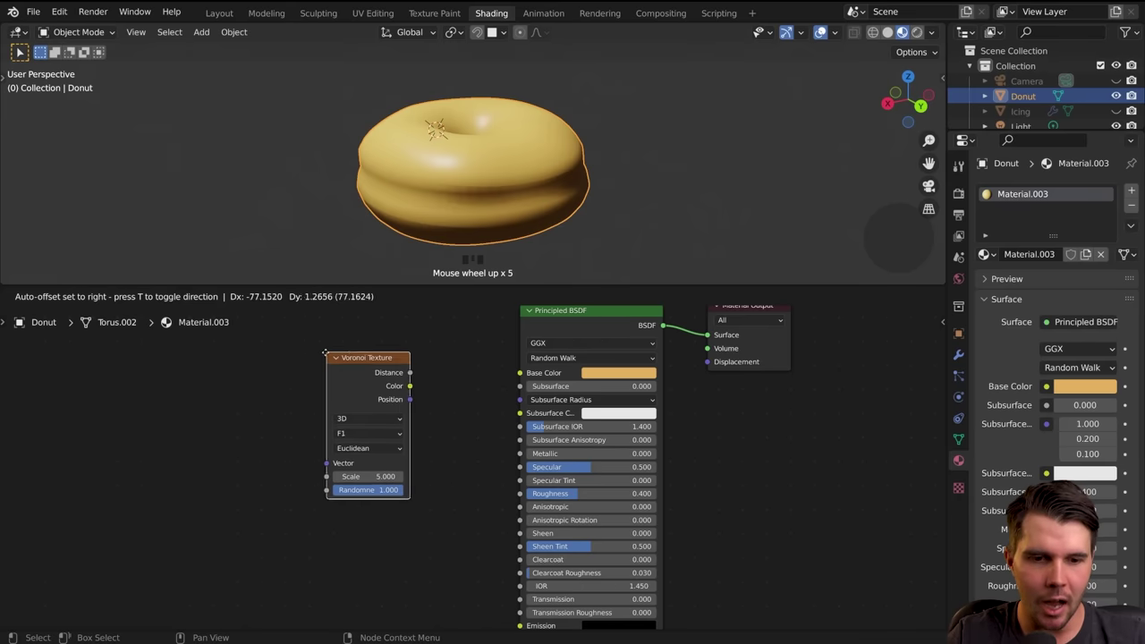
left_click(301, 353)
left_click_drag(385, 373, 523, 511)
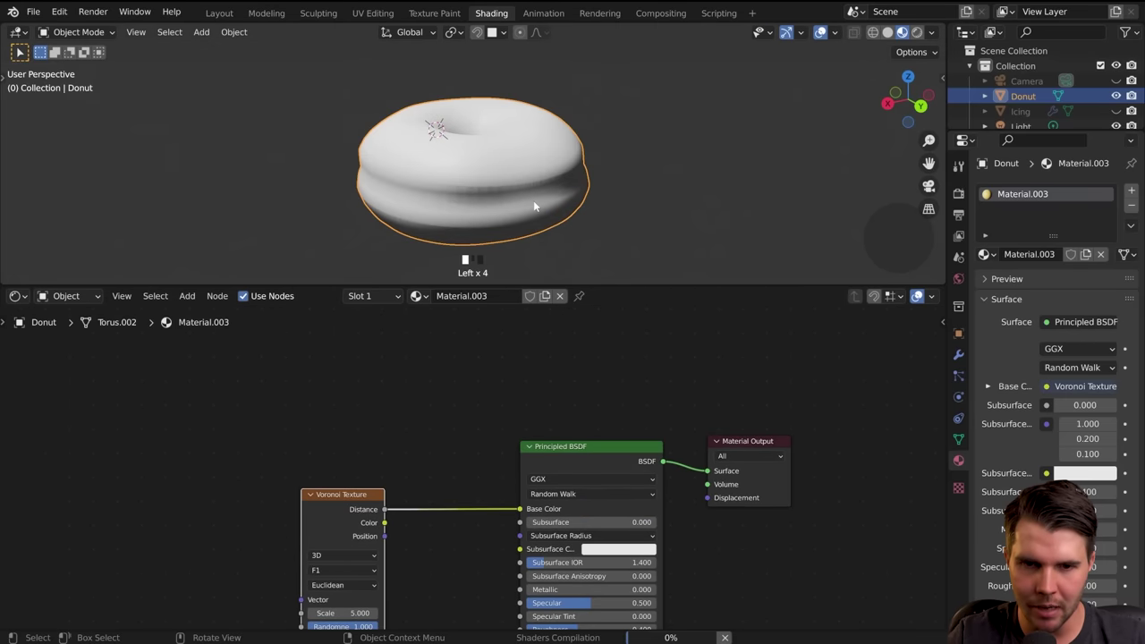
scroll(533, 200, "up", 1)
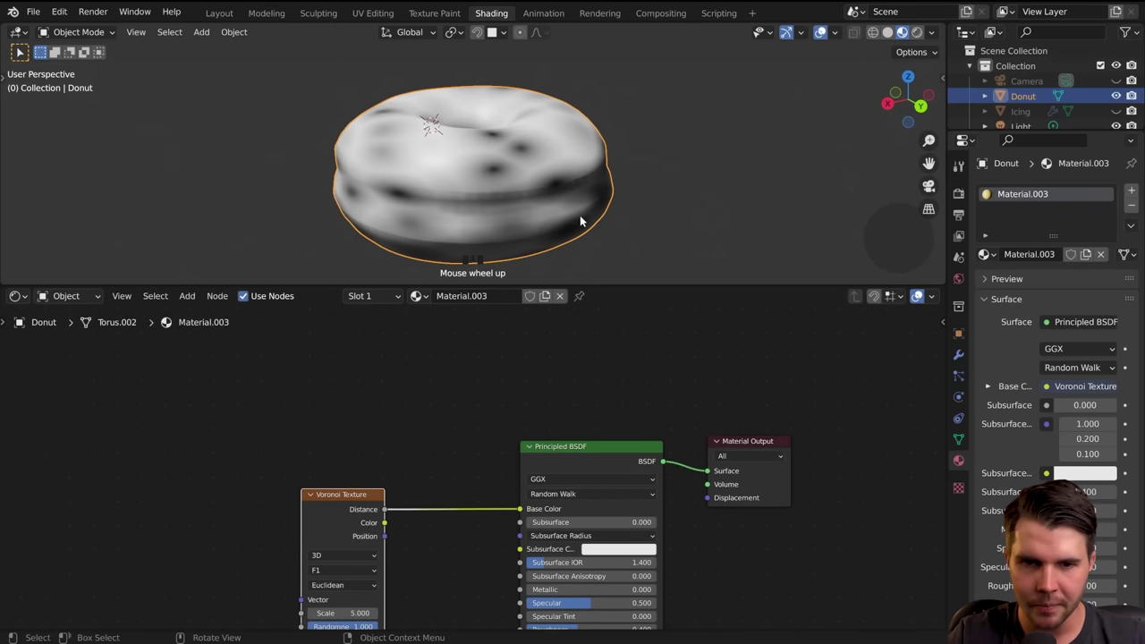
mouse_move(579, 215)
middle_mouse_down()
mouse_move(543, 221)
mouse_move(514, 137)
middle_mouse_up()
middle_click_drag(556, 506, 477, 396)
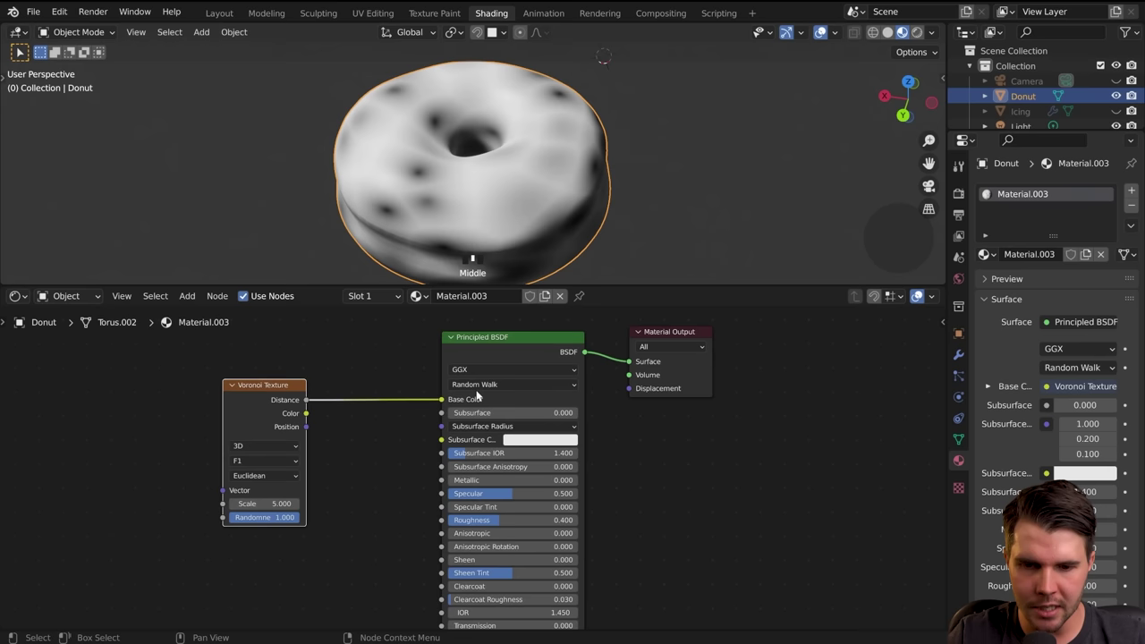
Step: Try the Voronoi Texture's Distance and Color outputs as the Base Color input, leaving Color connected
left_click_drag(448, 401, 498, 399)
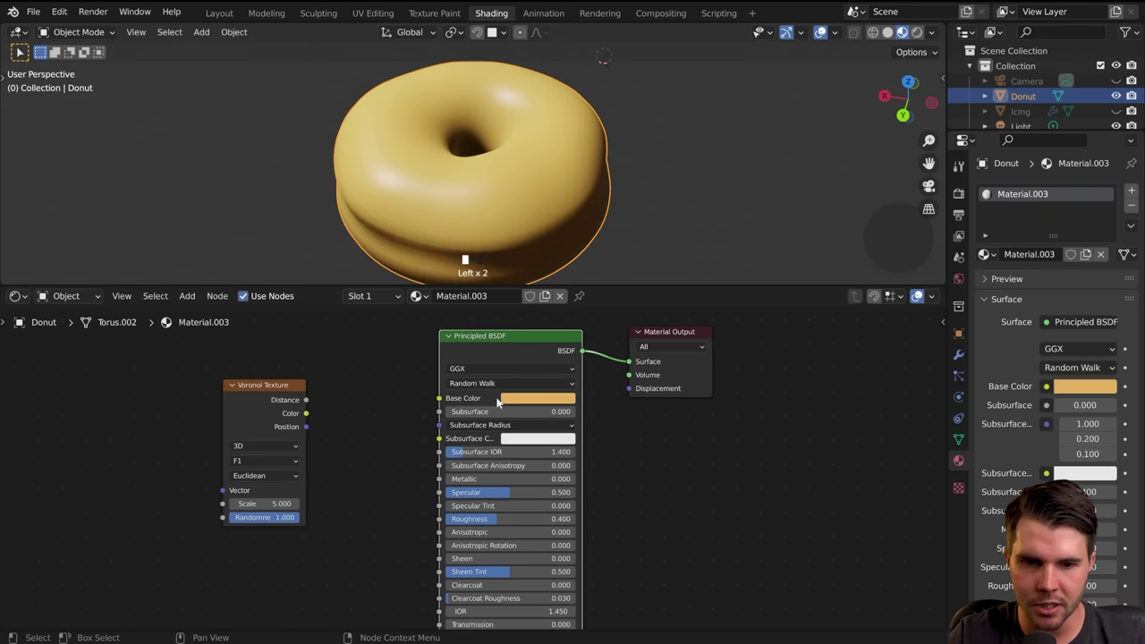
left_click_drag(307, 412, 438, 399)
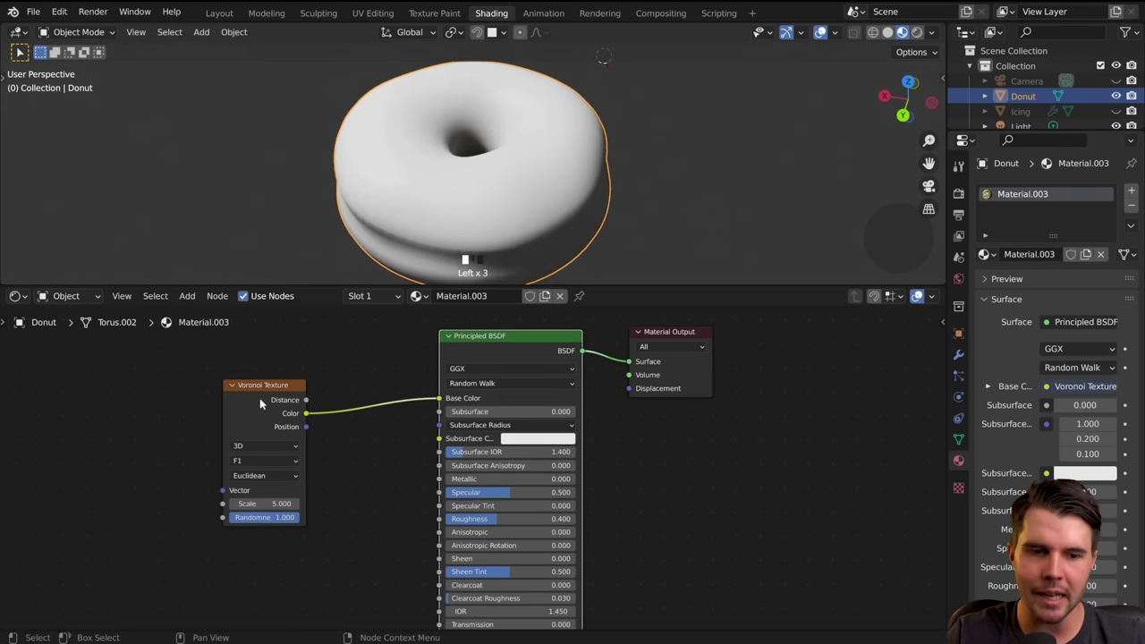
left_click_drag(260, 398, 279, 393)
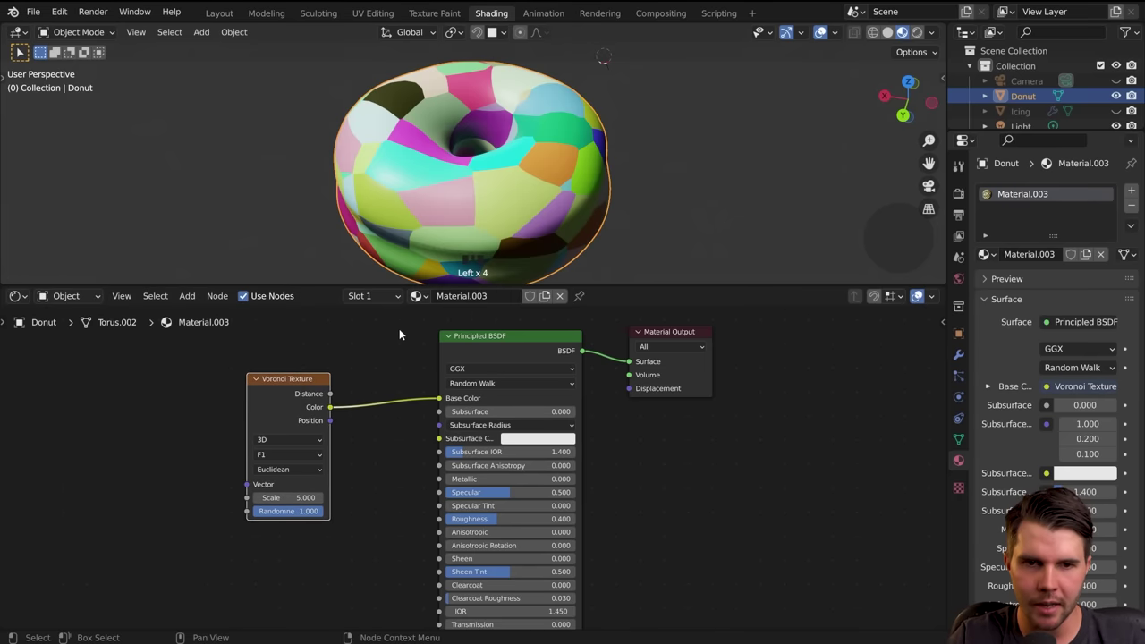
left_click_drag(330, 395, 439, 399)
left_click_drag(332, 407, 439, 399)
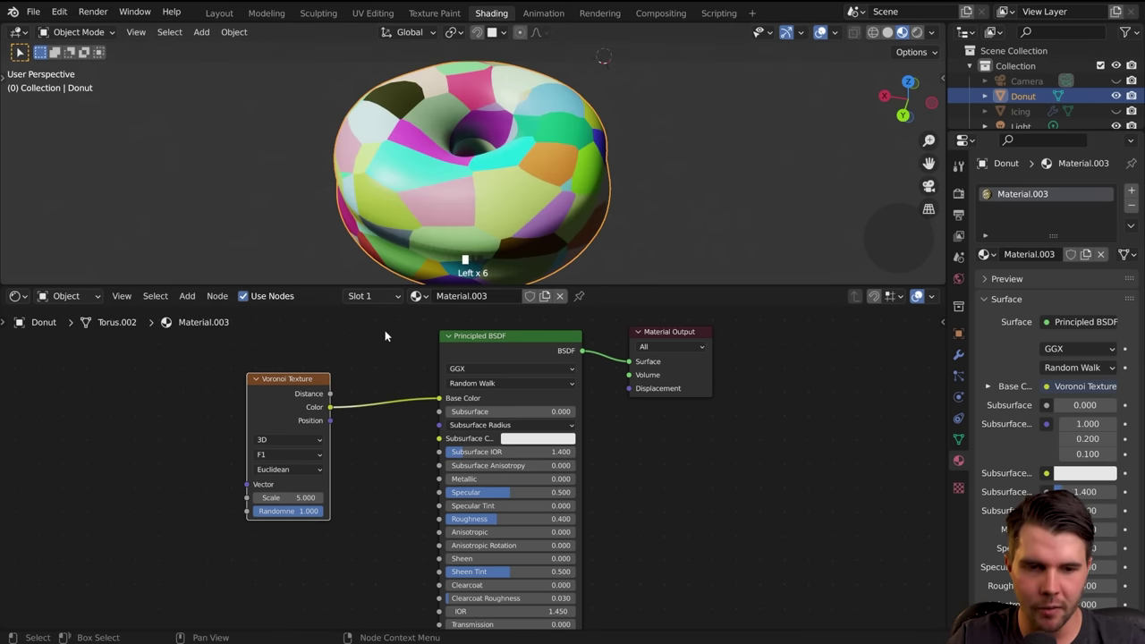
Step: Set the Voronoi Texture's Scale to 19.1 and nudge the node slightly
middle_click_drag(498, 195, 326, 193)
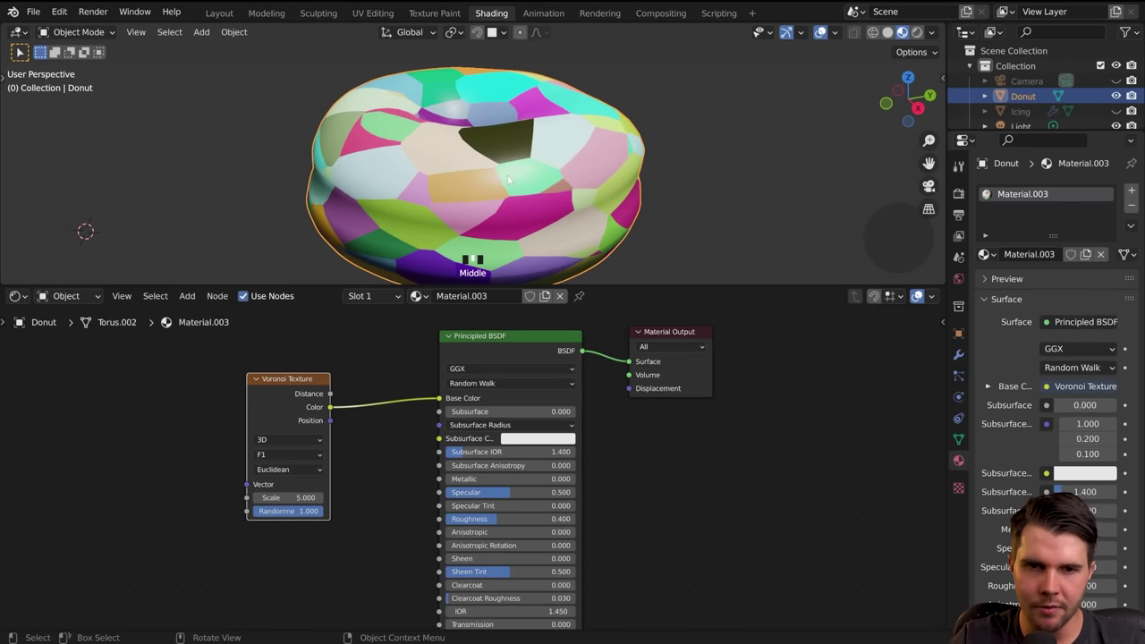
left_click_drag(295, 497, 365, 466)
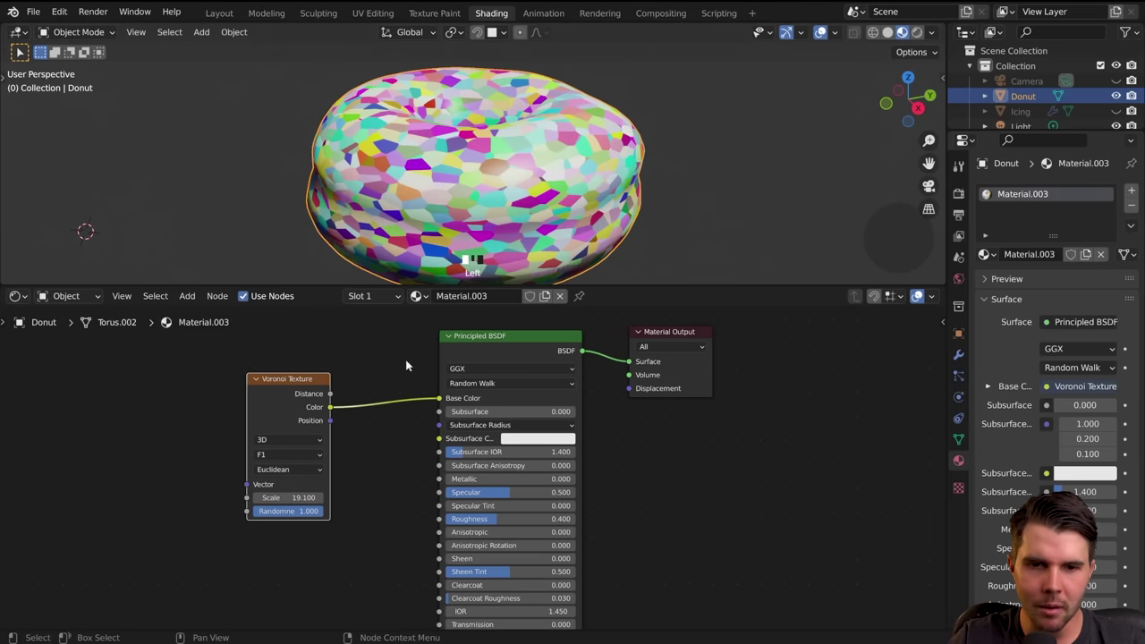
left_click_drag(273, 388, 276, 385)
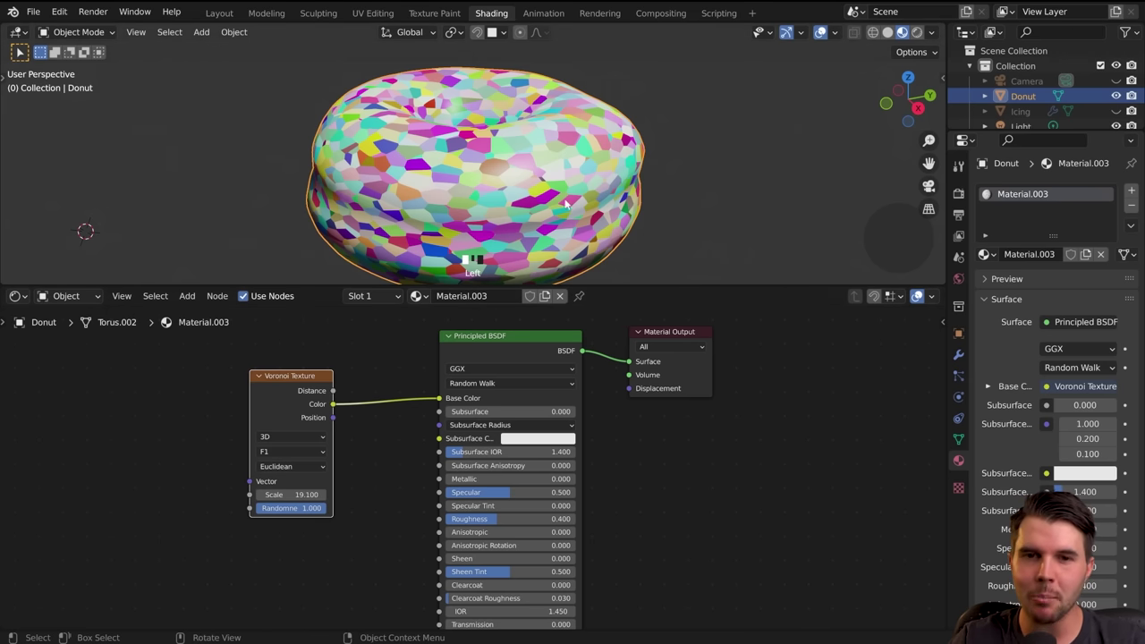
Step: Bring up the reference photos and examine the plain donut's surface colour variation up close, then return to Blender
key("alt+Tab")
left_click(425, 316)
scroll(901, 379, "down", 3)
middle_click_drag(900, 379, 862, 267)
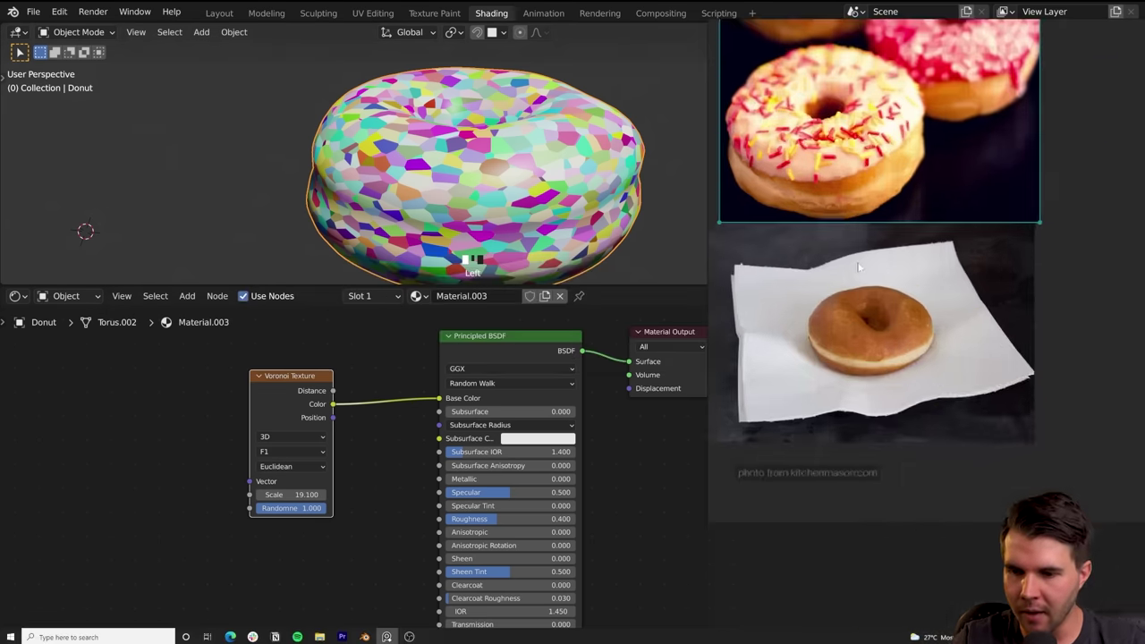
scroll(853, 319, "up", 5)
middle_click_drag(816, 372, 825, 347)
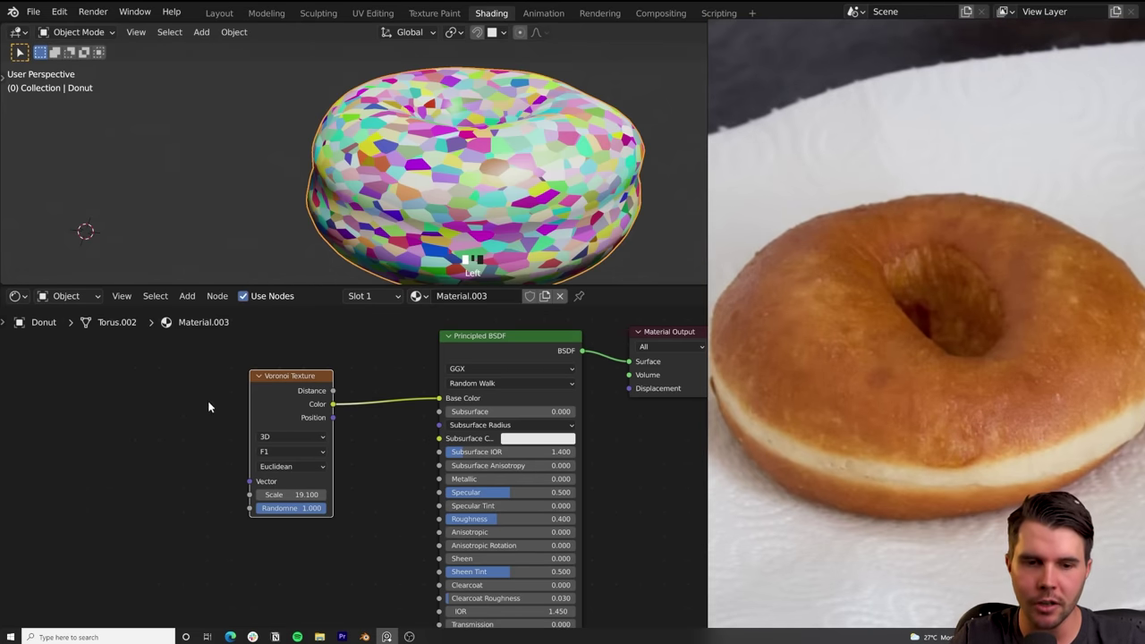
left_click(399, 432)
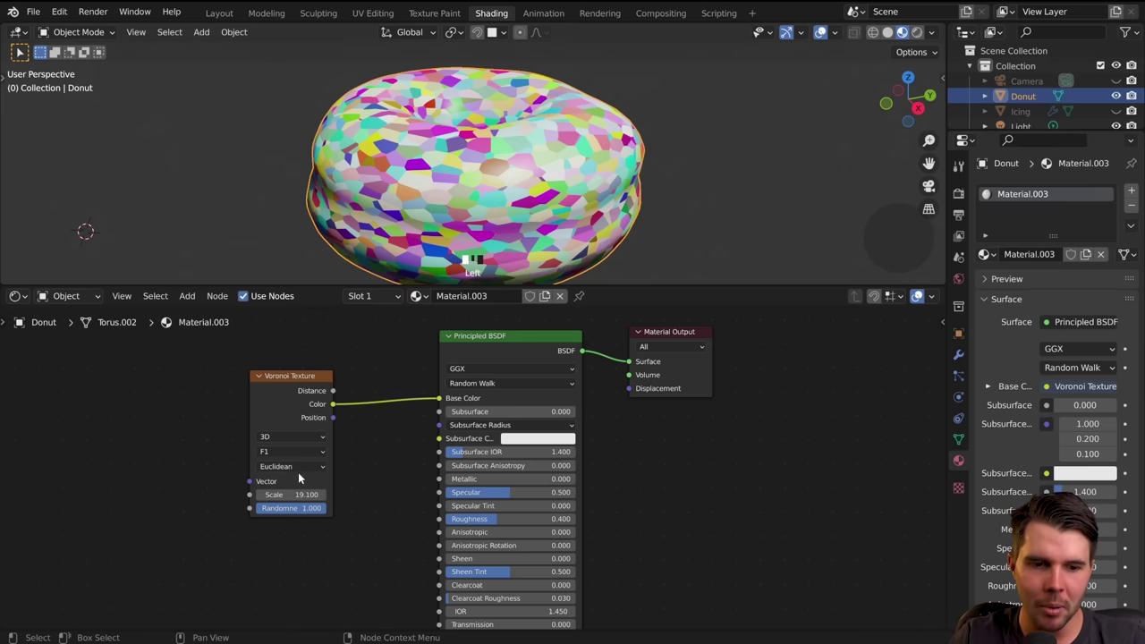
Step: Lower the Voronoi Texture's Scale to 14.4
mouse_move(291, 493)
left_mouse_down()
mouse_move(224, 494)
mouse_move(290, 494)
left_mouse_up()
middle_click_drag(572, 122, 503, 147)
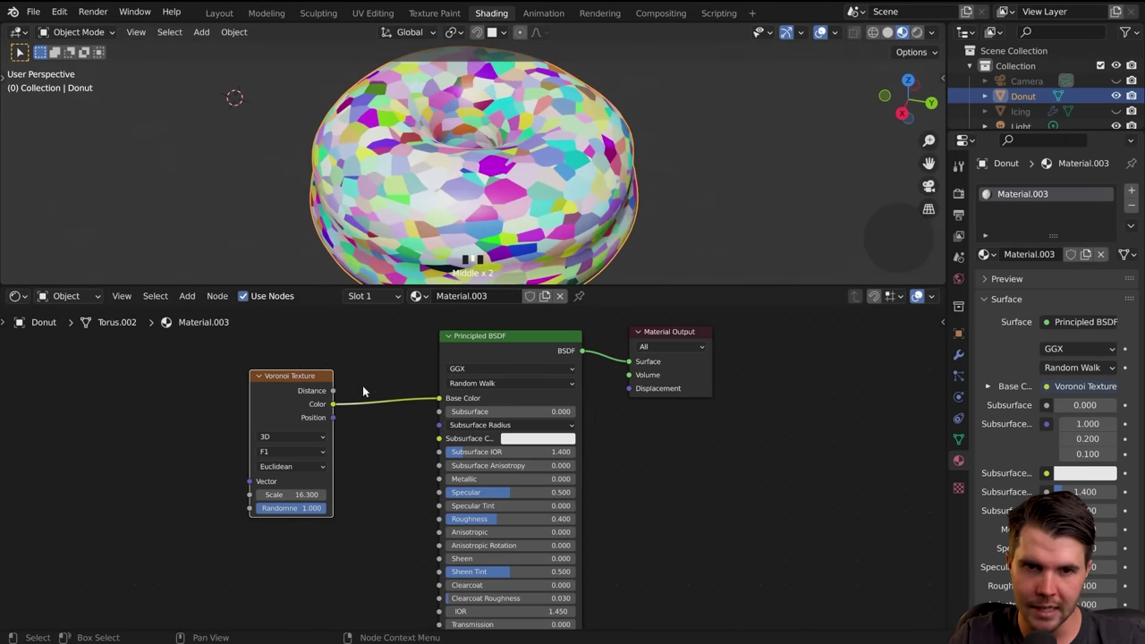
left_click_drag(300, 494, 278, 494)
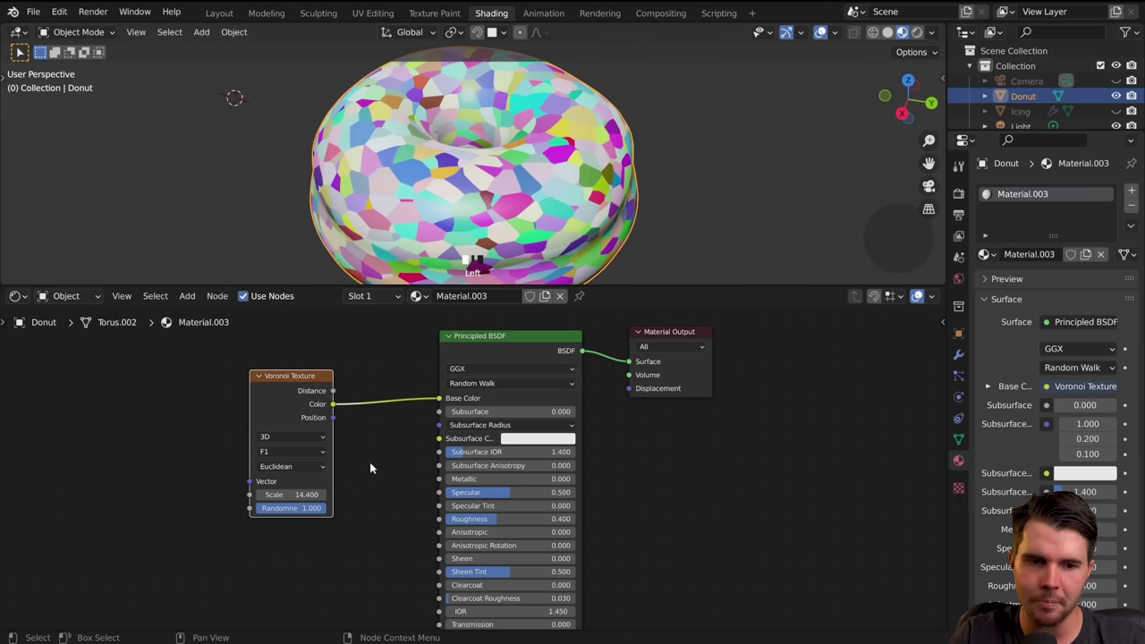
Step: Rearrange the Voronoi Texture, Principled BSDF and Material Output nodes to space them farther apart, and inspect the donut from the side
left_click_drag(286, 403, 253, 375)
left_click_drag(469, 357, 439, 355)
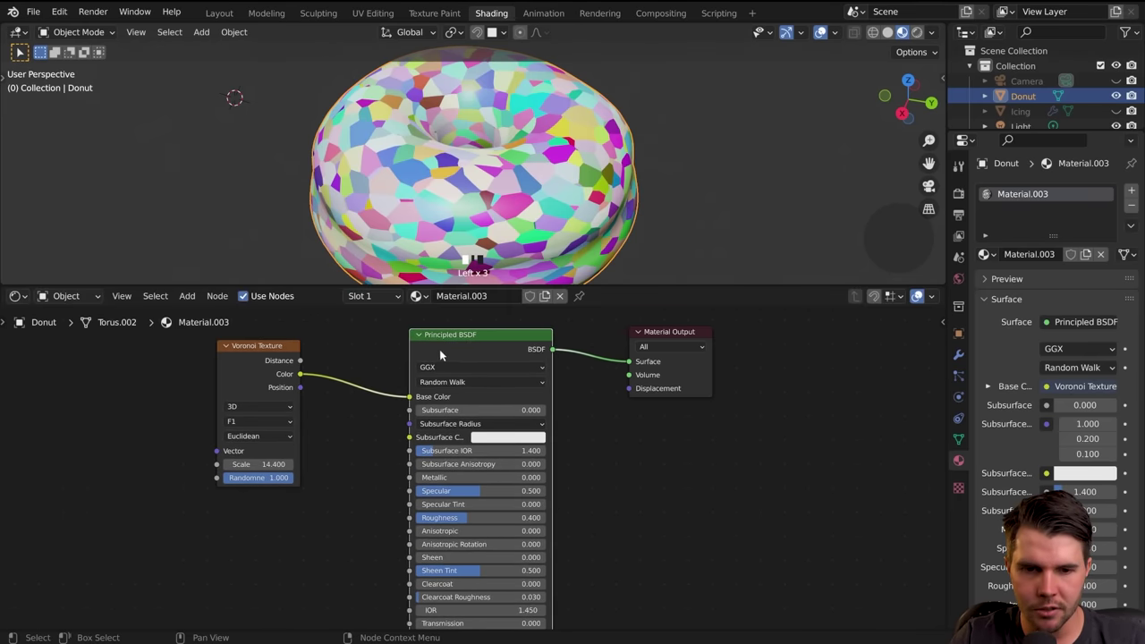
left_click_drag(647, 344, 656, 374)
middle_click_drag(609, 220, 512, 279)
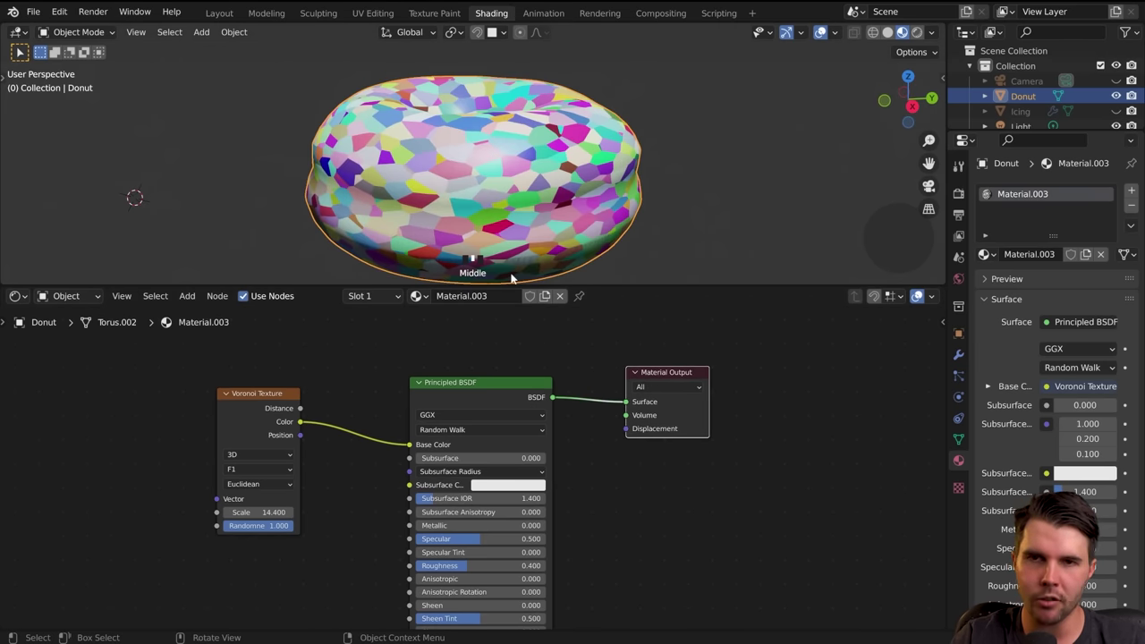
Step: Delete the Voronoi Texture node from the donut's material
middle_click_drag(336, 554, 409, 474)
scroll(422, 432, "down", 1)
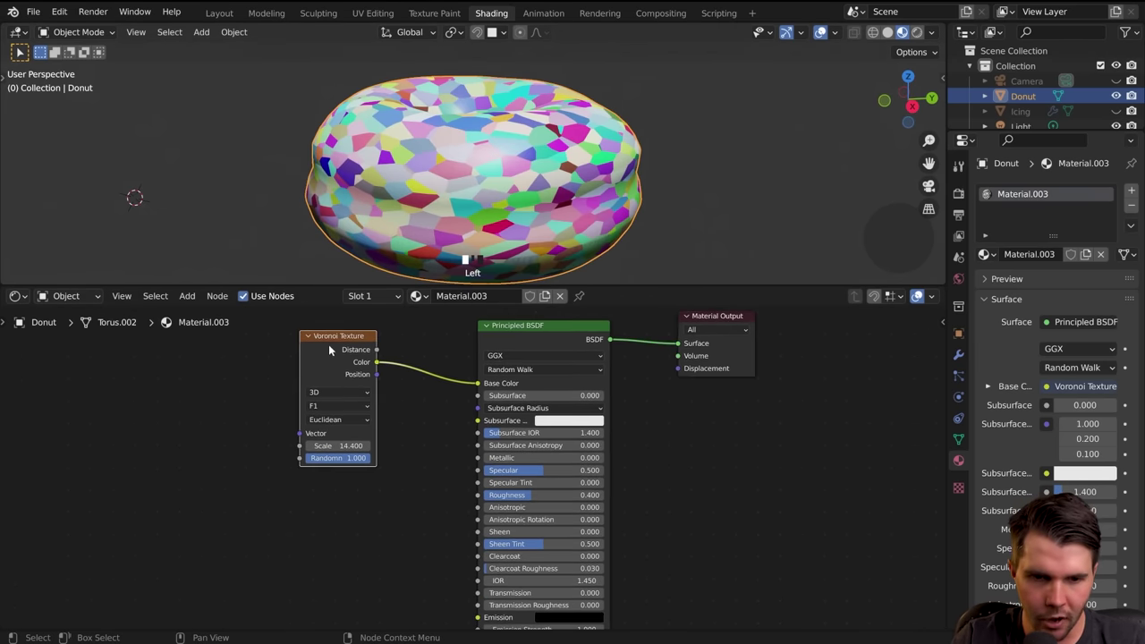
key("x")
middle_click_drag(470, 384, 479, 381)
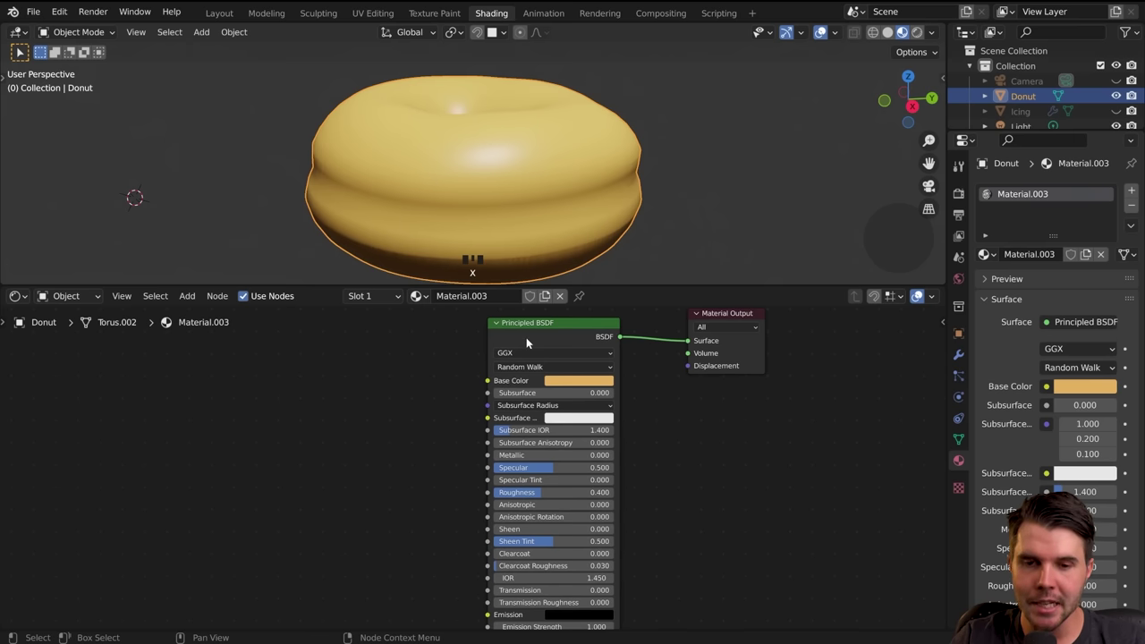
middle_click_drag(612, 387, 615, 386)
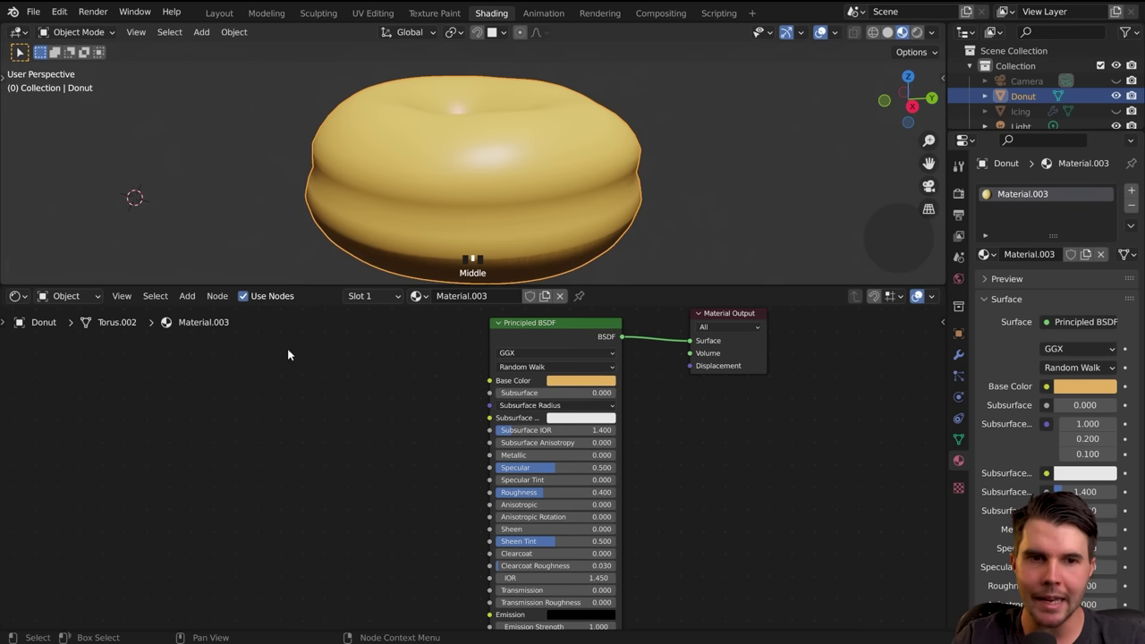
Step: Add a Noise Texture node and place it in the empty space before the Principled BSDF node
key("shift+a")
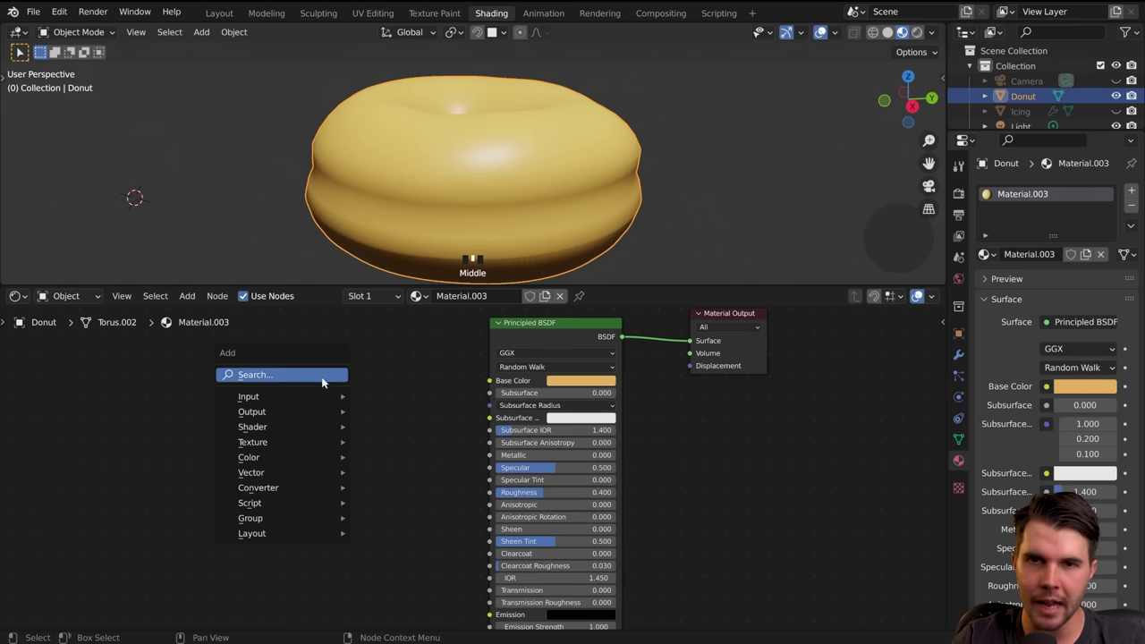
key("Escape")
key("shift+a")
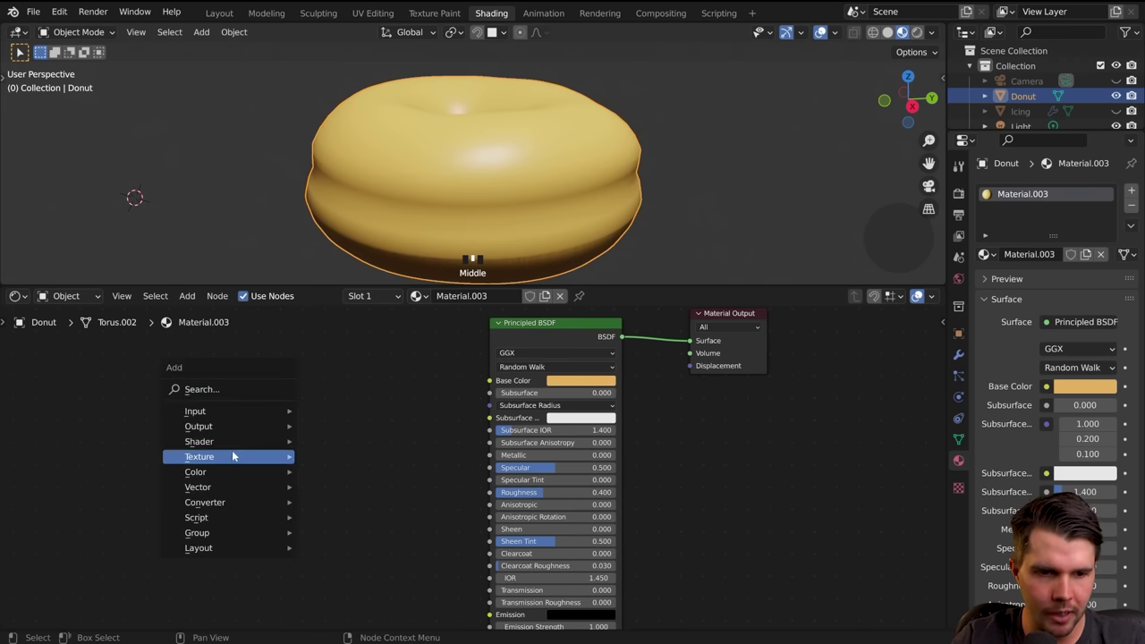
mouse_move(235, 457)
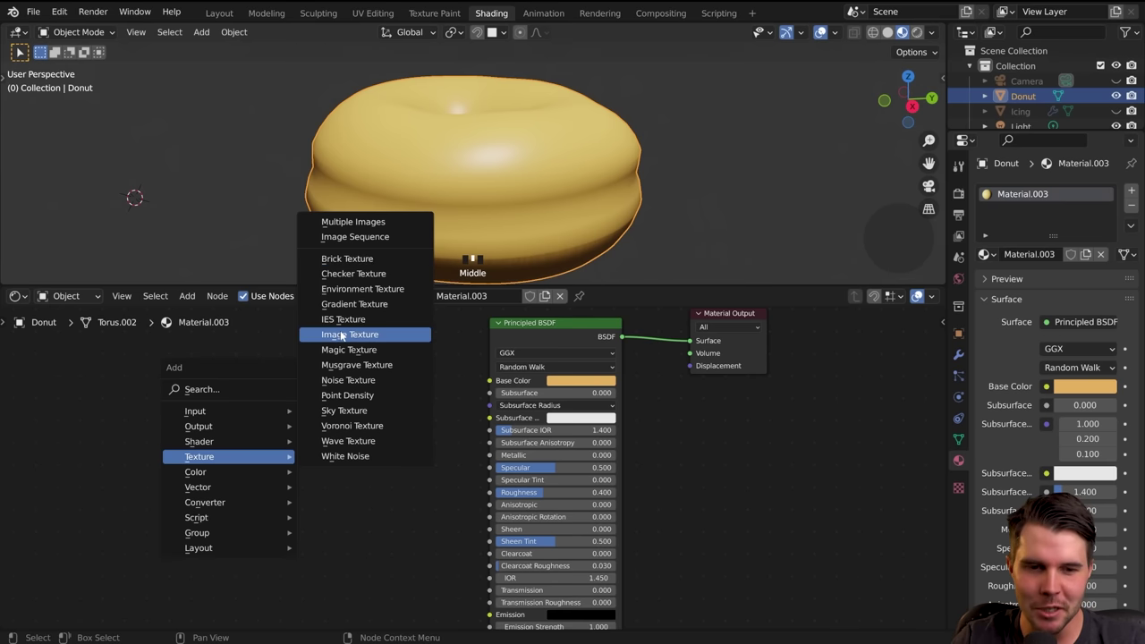
left_click(379, 384)
left_click(279, 364)
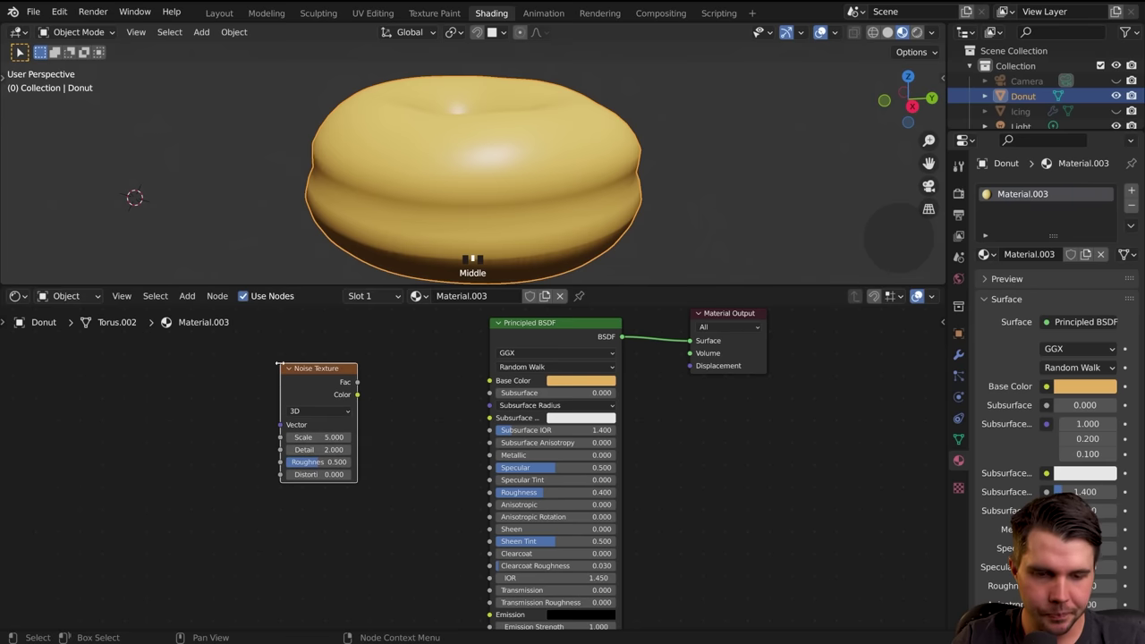
left_click(266, 358)
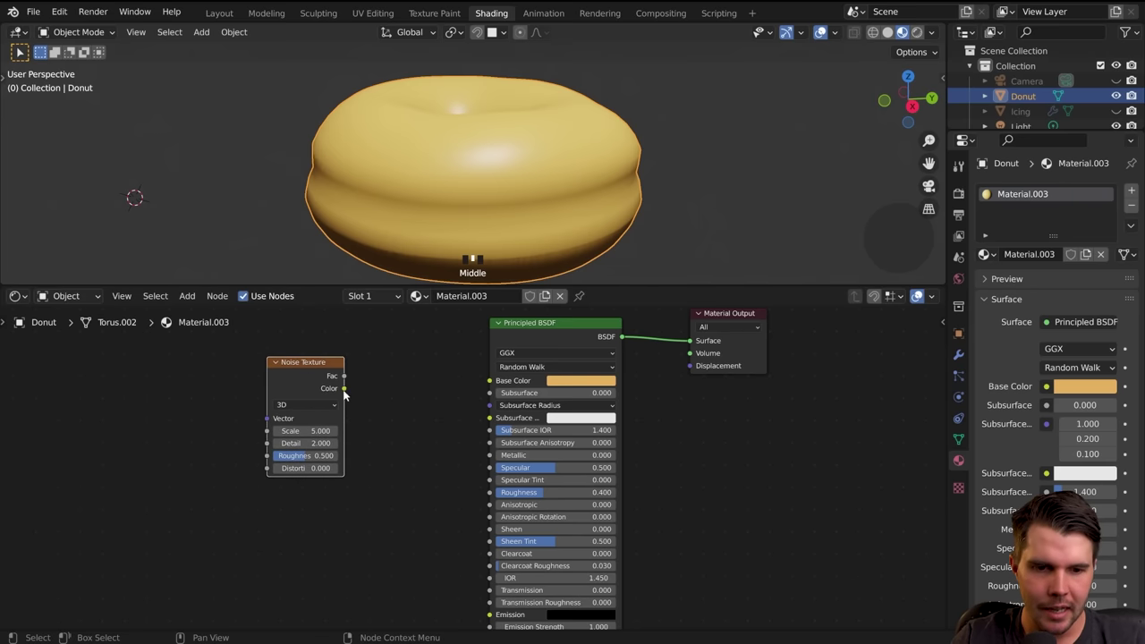
Step: Connect the Noise Texture's Color output to the Principled BSDF's Base Color, inspect the donut, and set the noise Scale to 10.5
left_click_drag(344, 390, 388, 390)
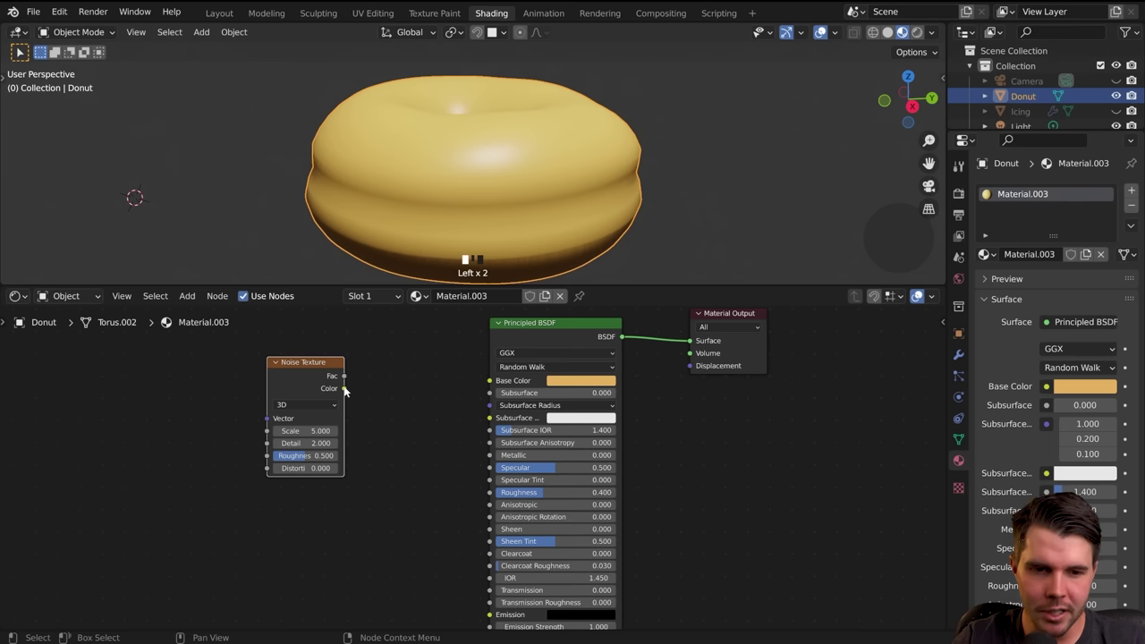
left_click_drag(344, 390, 487, 383)
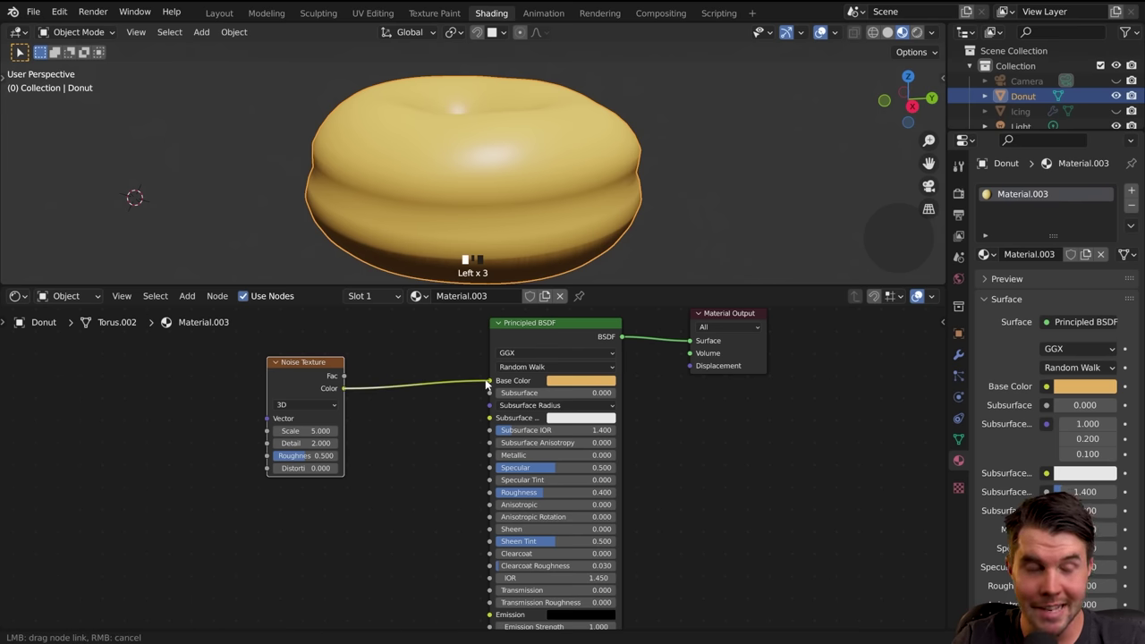
left_click_drag(487, 384, 489, 381)
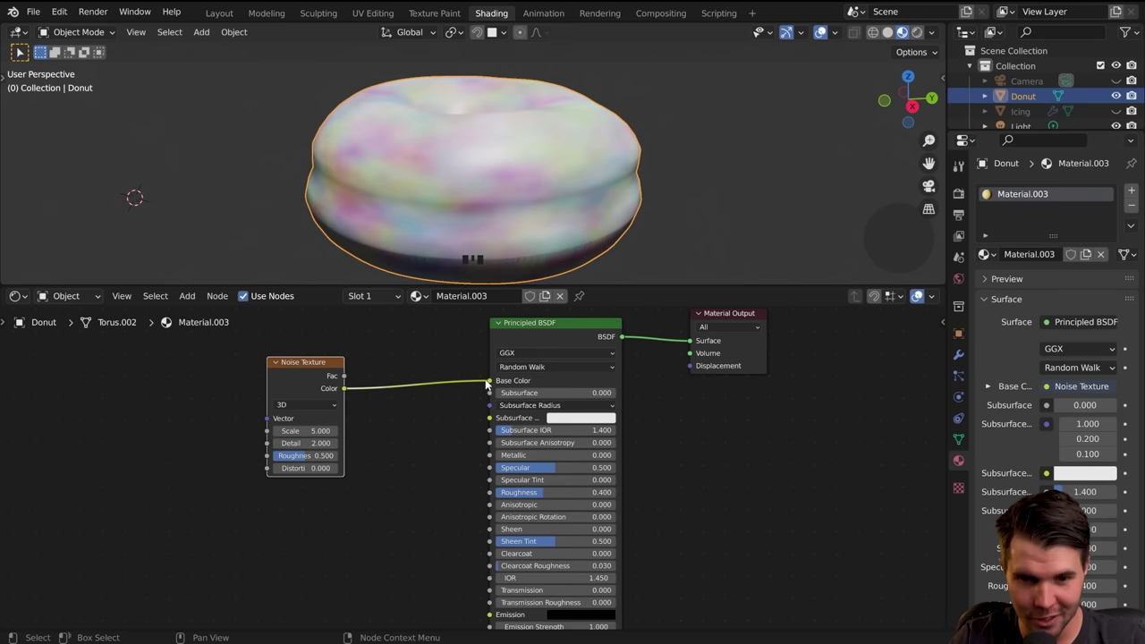
middle_click_drag(500, 198, 607, 186)
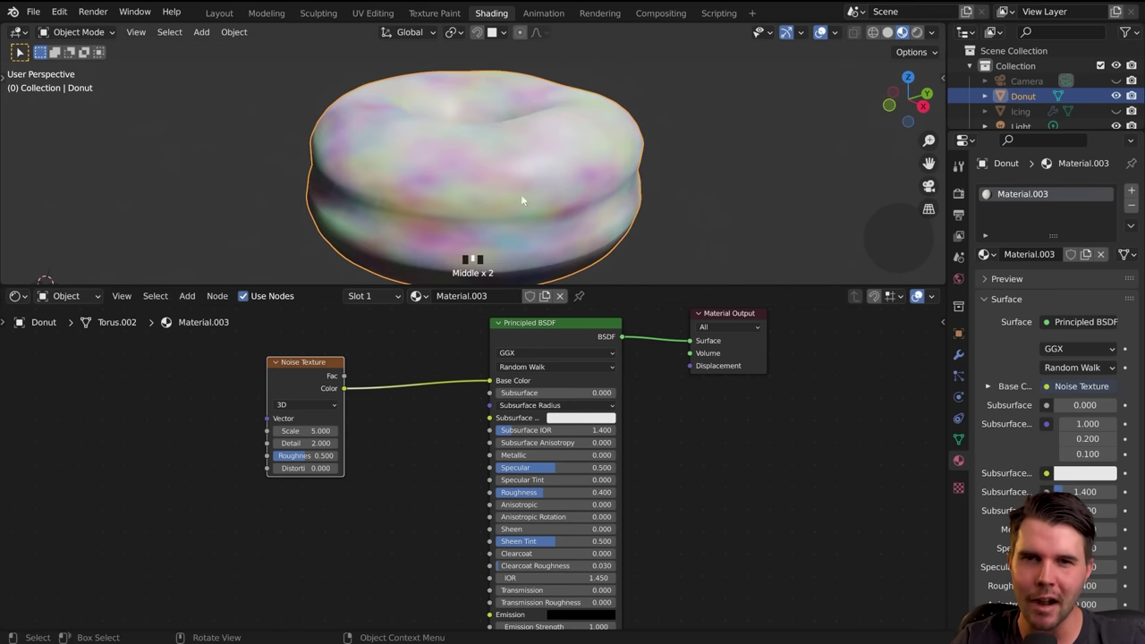
middle_click_drag(434, 133, 510, 141)
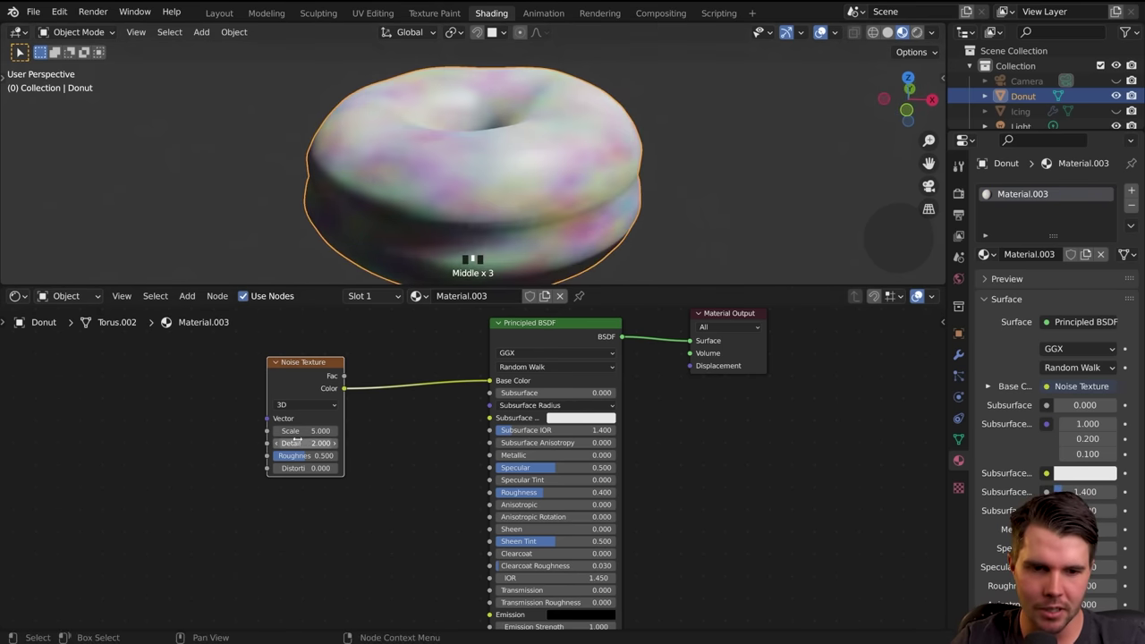
left_click_drag(297, 431, 320, 431)
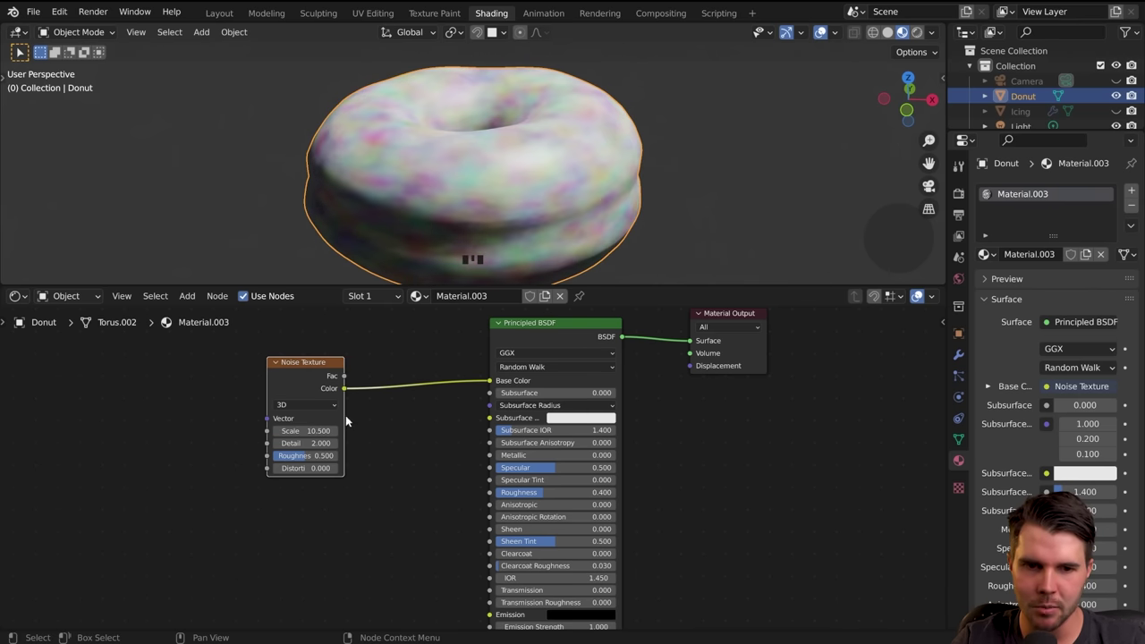
Step: Feed the Principled BSDF's Base Color from the Noise Texture's Fac output, comparing it with Color, and set the noise Scale to 14.1
mouse_move(342, 376)
left_mouse_down()
mouse_move(471, 364)
mouse_move(490, 380)
left_mouse_up()
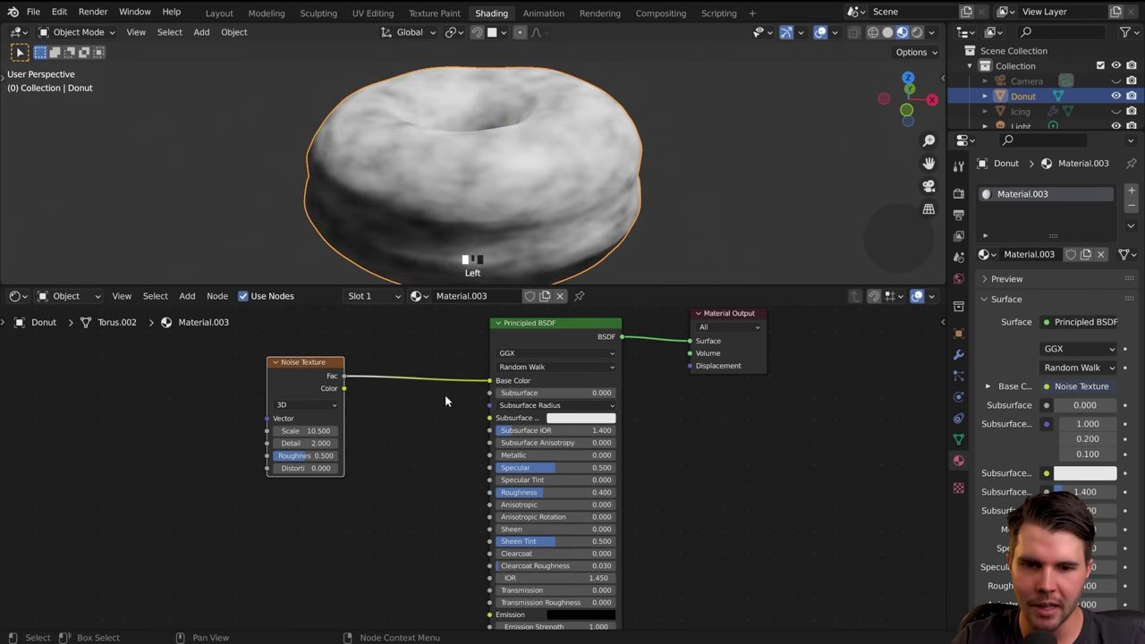
left_click_drag(309, 430, 294, 430)
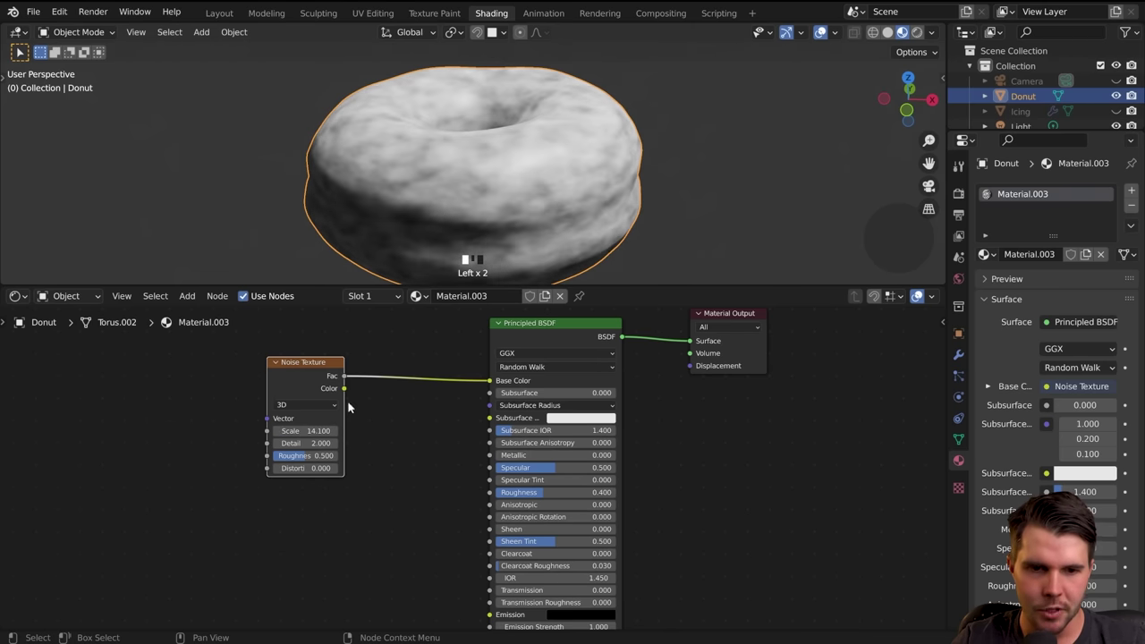
left_click_drag(344, 388, 492, 381)
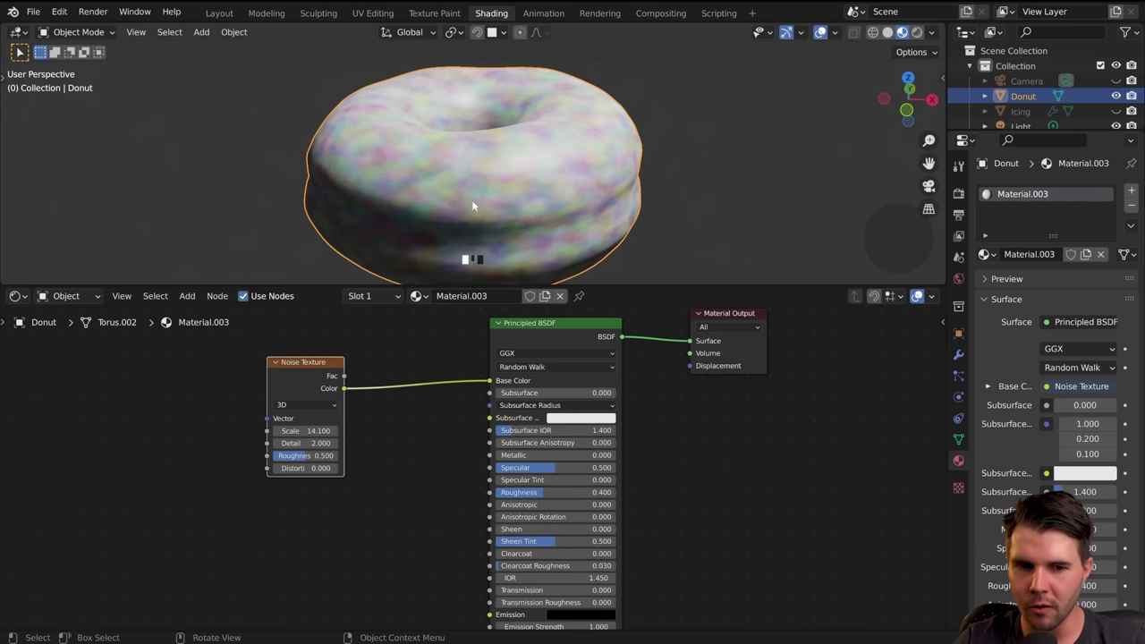
left_click_drag(343, 376, 510, 380)
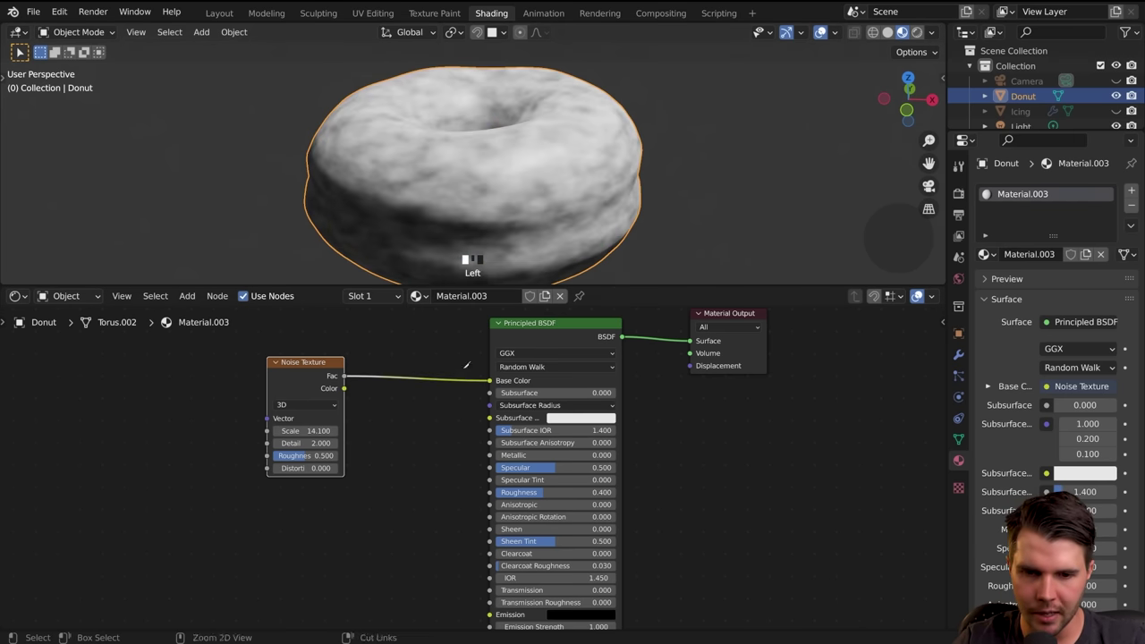
Step: Practise cutting and detaching the link between the Noise Texture's Fac output and Base Color, reconnecting it each time
right_click_drag(465, 365, 425, 391, "ctrl")
left_click_drag(344, 376, 489, 381)
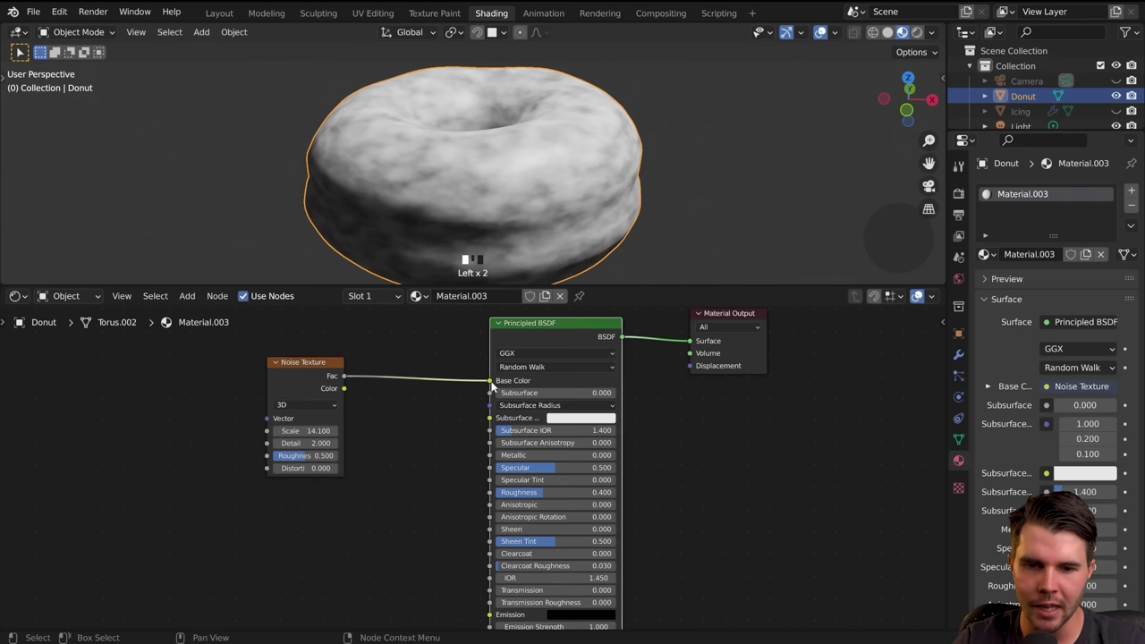
left_click_drag(489, 381, 122, 523)
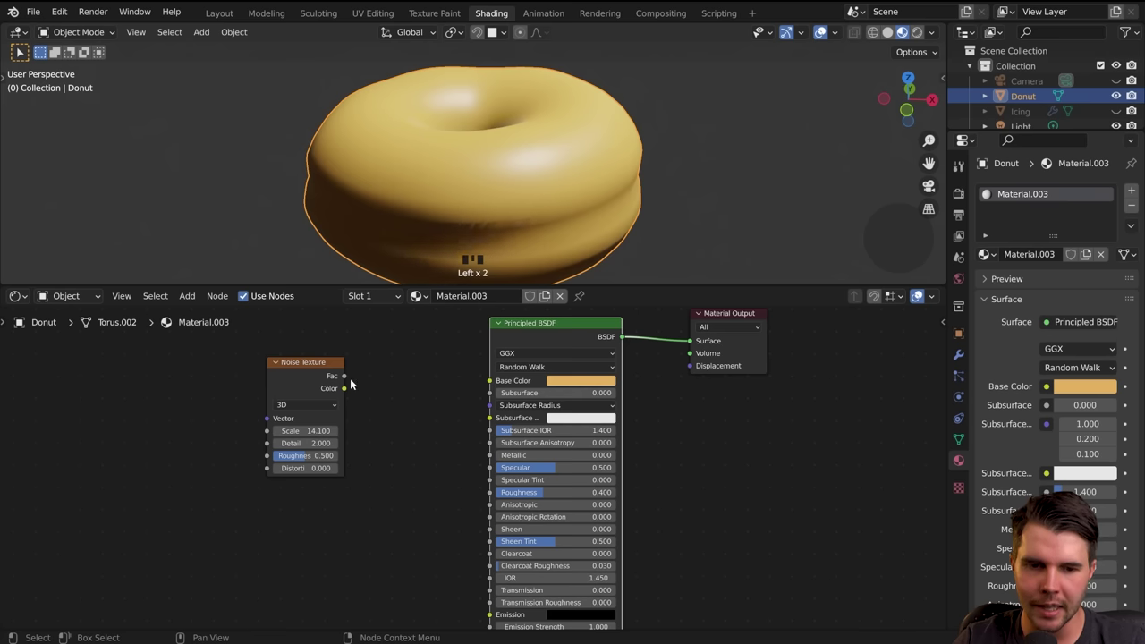
left_click_drag(344, 376, 490, 380)
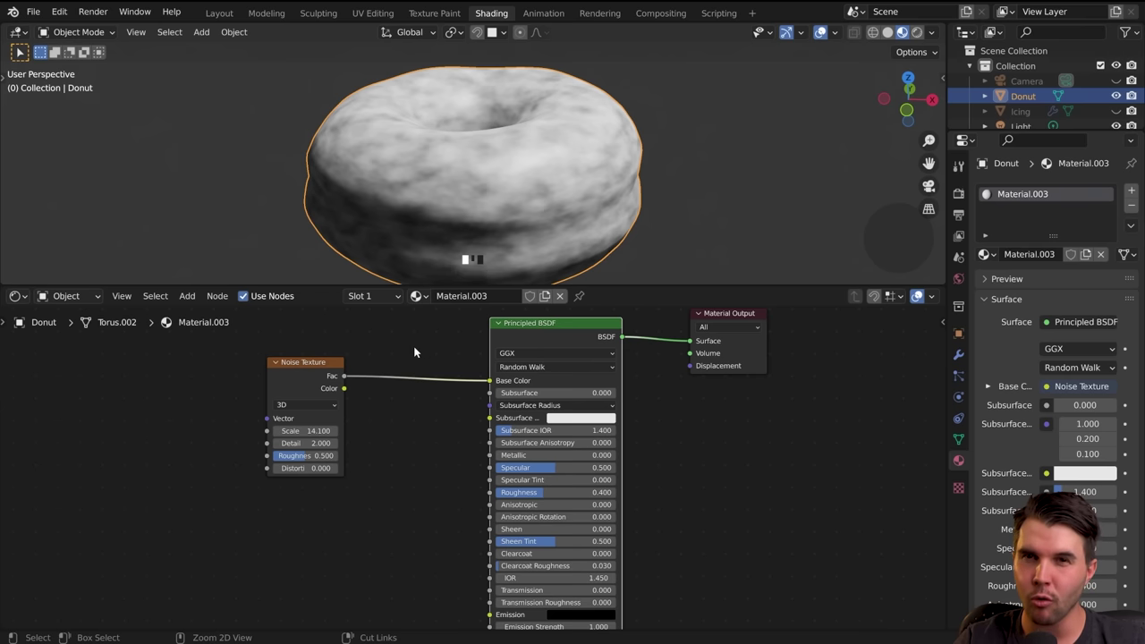
right_click_drag(414, 352, 392, 467, "ctrl")
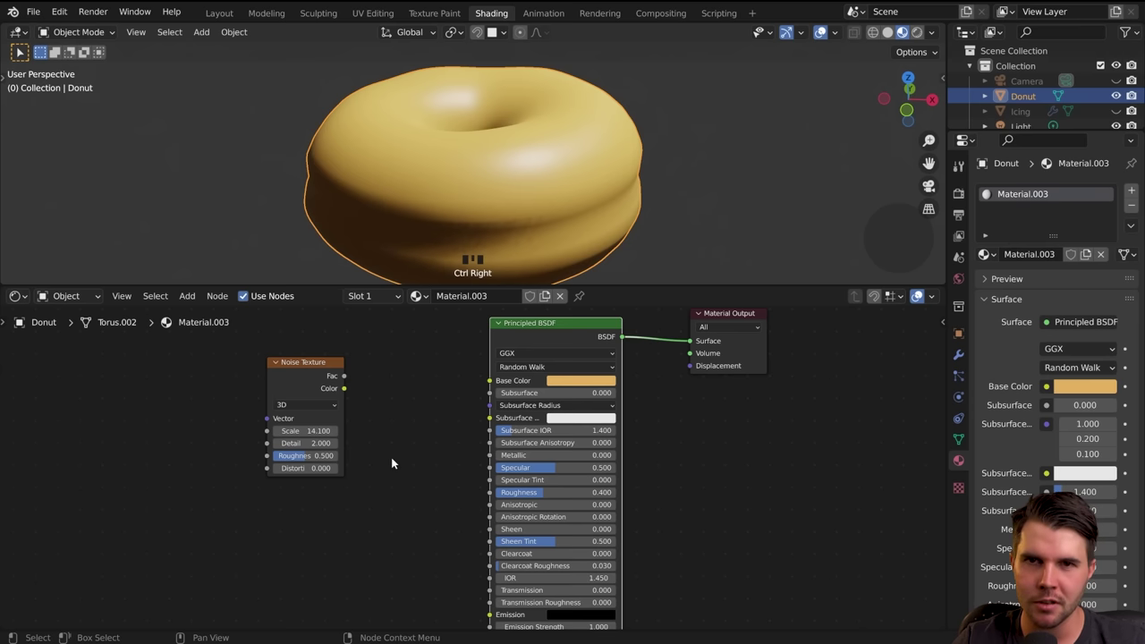
left_click_drag(344, 376, 491, 381)
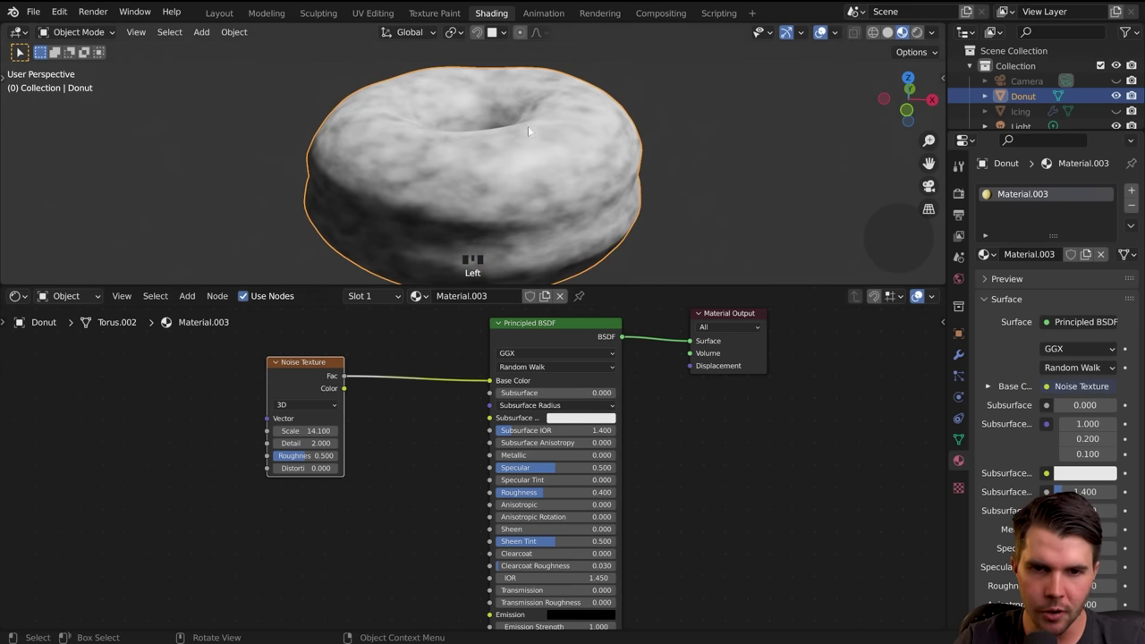
Step: Move the Noise Texture farther from the Principled BSDF and insert a ColorRamp node on the link between them
middle_click_drag(422, 409, 441, 411)
left_click_drag(311, 385, 206, 390)
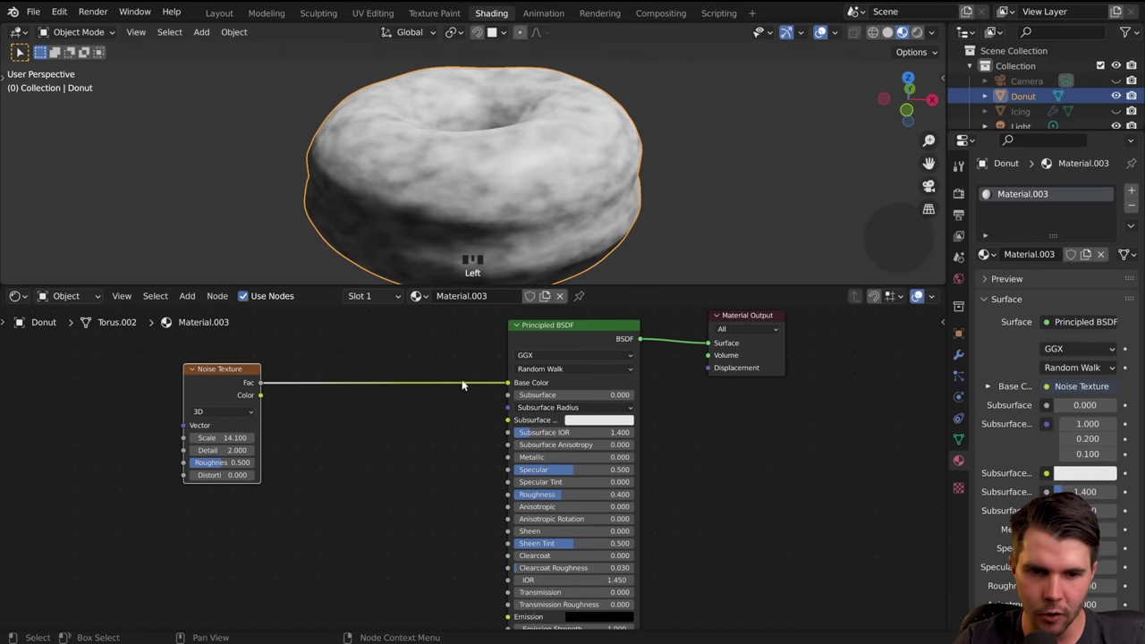
left_click(197, 300)
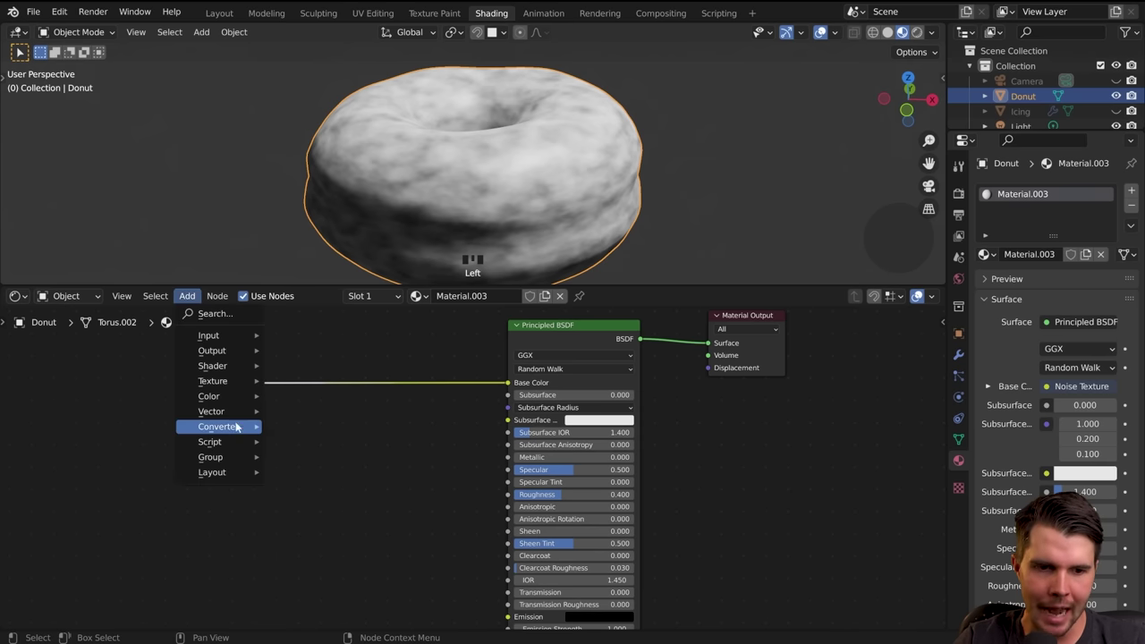
mouse_move(241, 427)
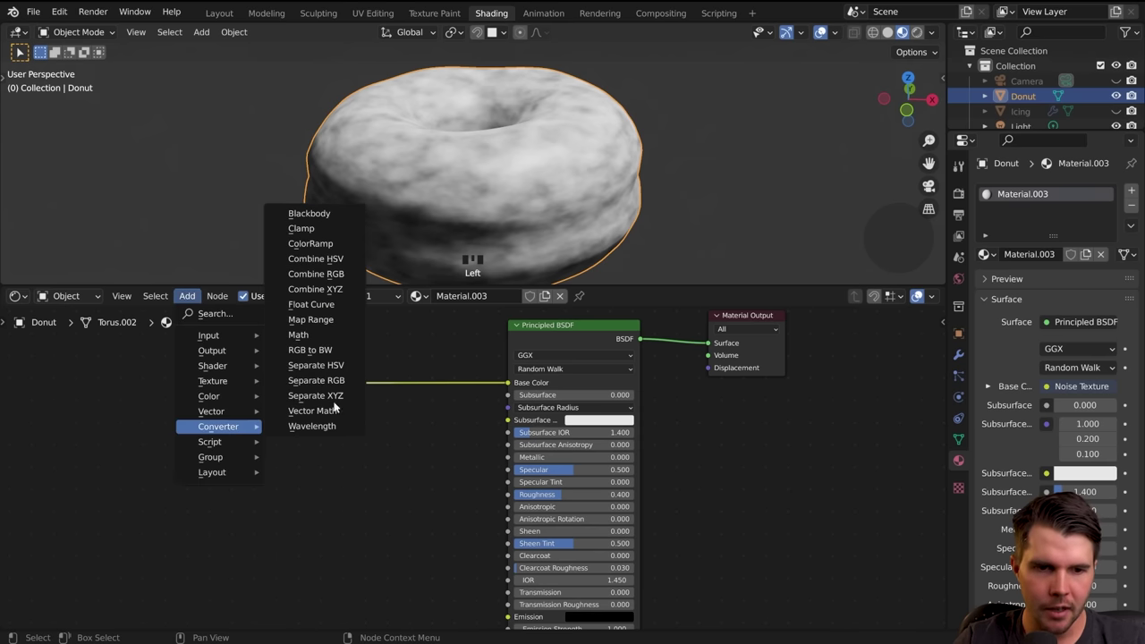
left_click(354, 246)
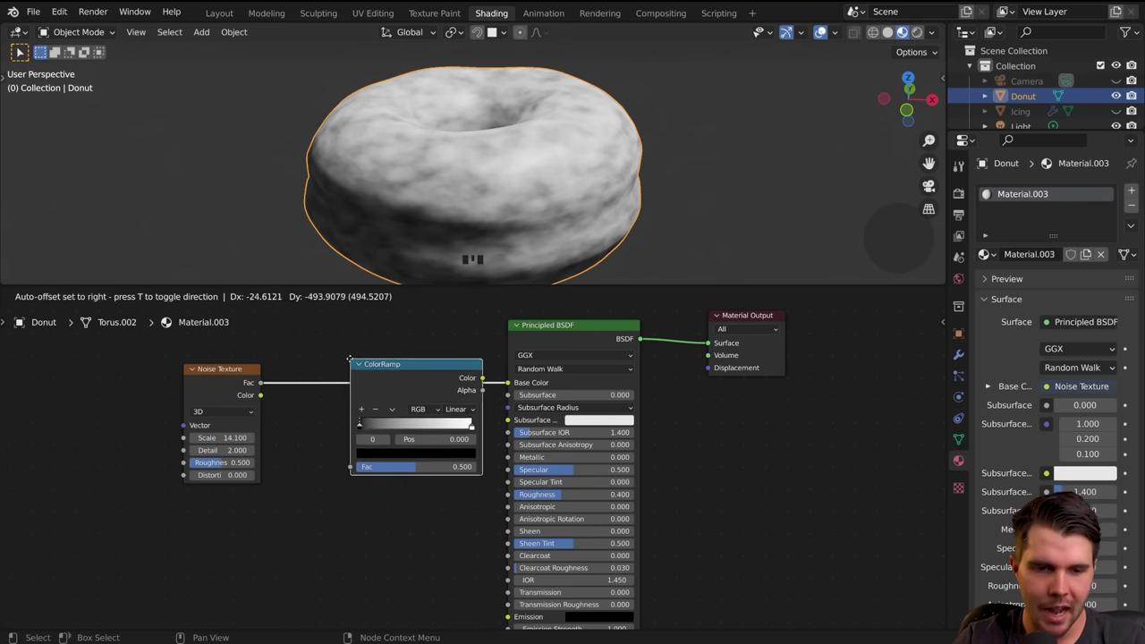
left_click(351, 373)
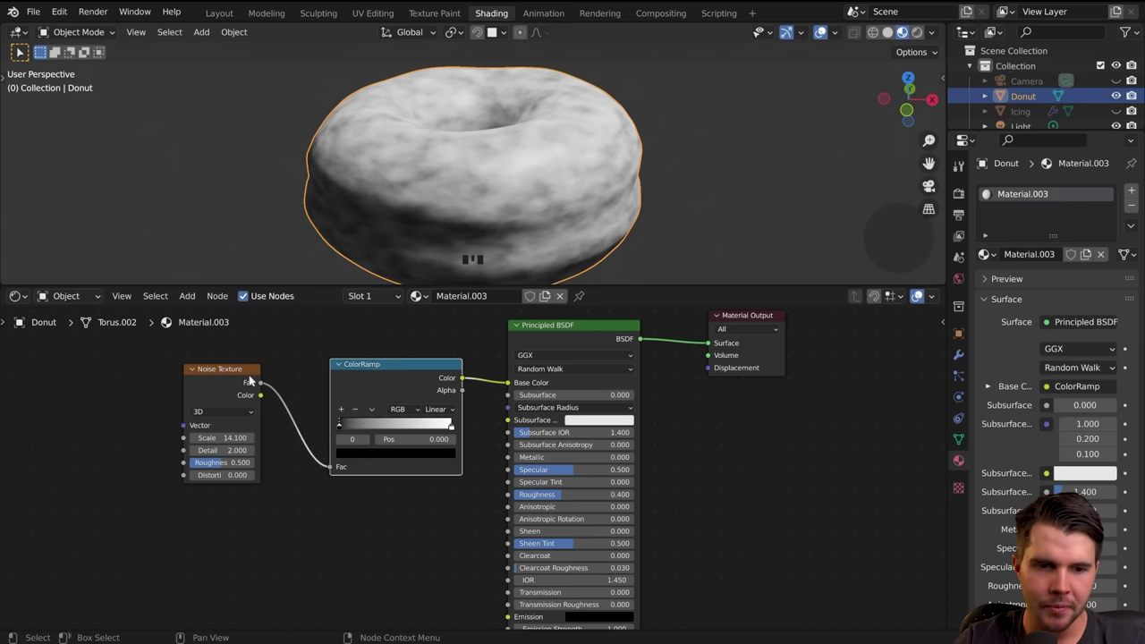
Step: Bring the ColorRamp's black and white stops close together near the middle, with the white stop at position 0.520
left_click(340, 426)
left_click_drag(453, 427, 399, 428)
left_click(399, 427)
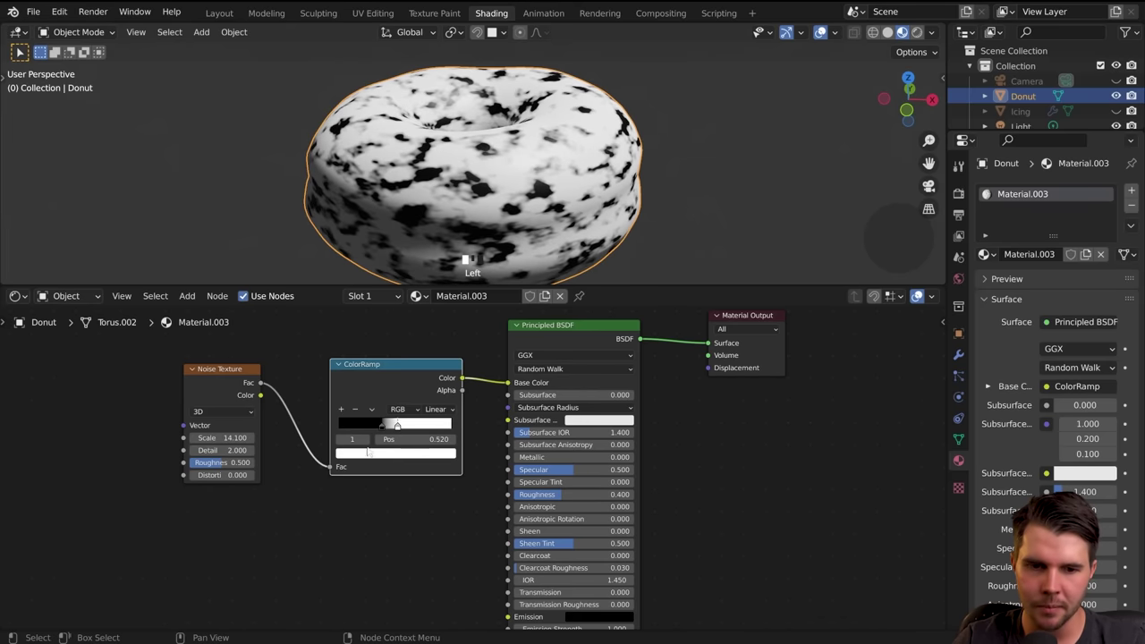
Step: Recolour the ColorRamp's black stop saturated pink and its white stop bright green
left_click(383, 426)
left_click(384, 454)
left_click_drag(430, 348, 431, 296)
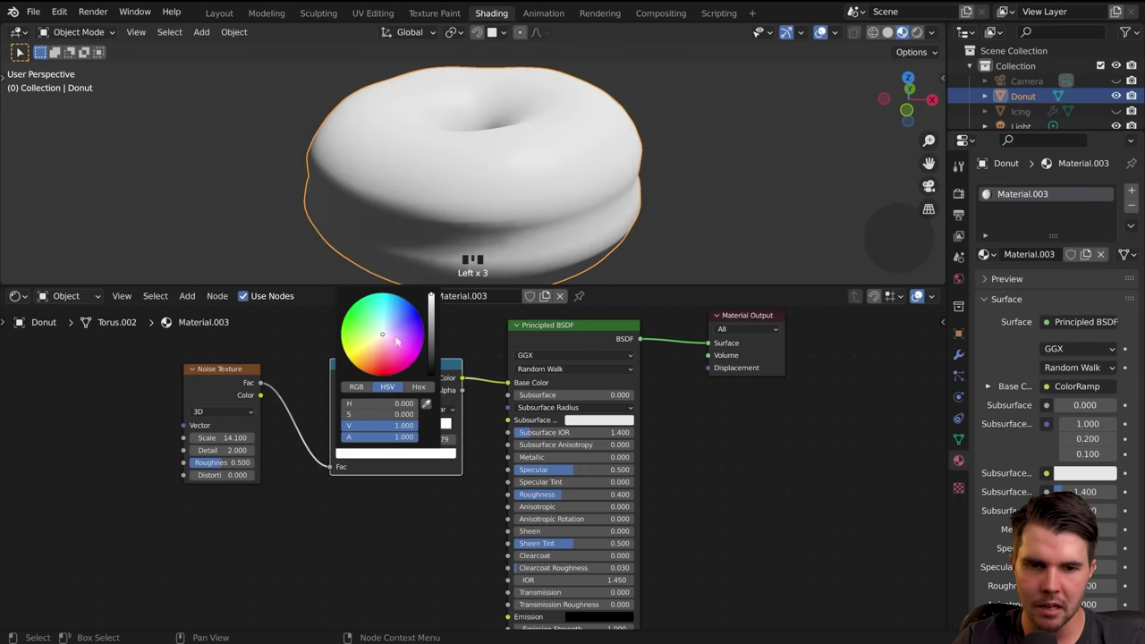
left_click(391, 362)
left_click(399, 427)
left_click(398, 456)
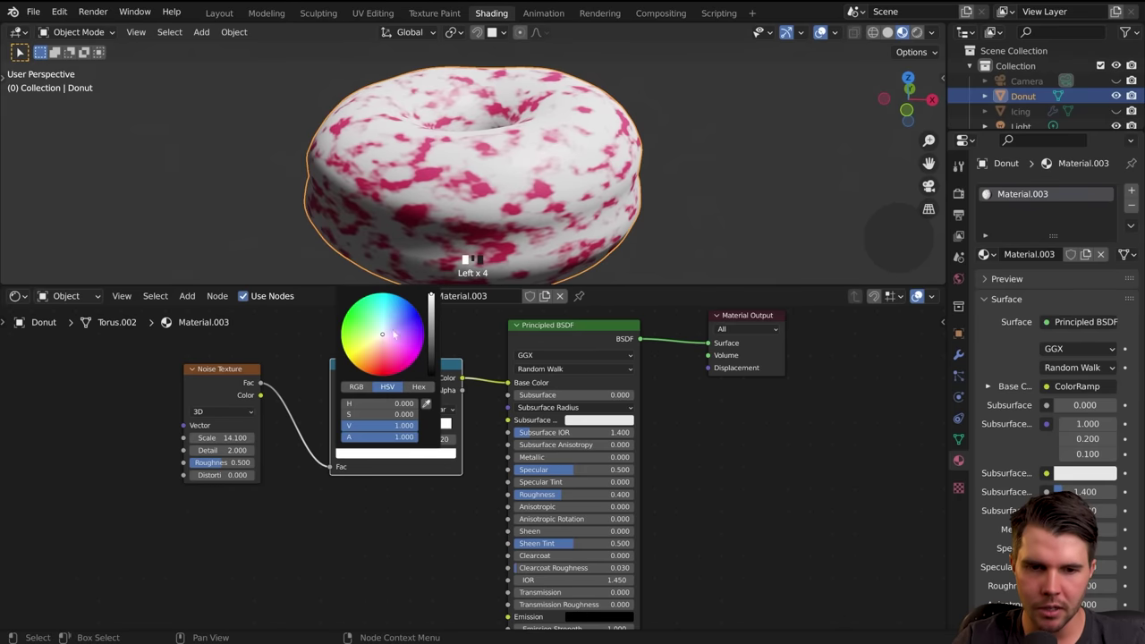
left_click(295, 202)
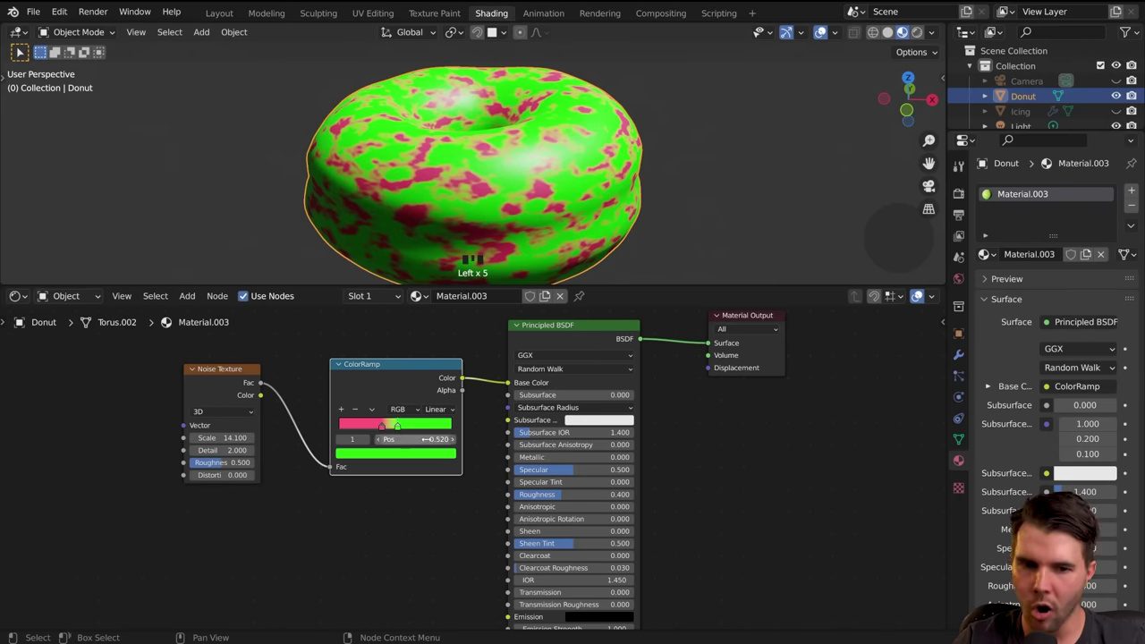
Step: Recolour the ColorRamp's pink stop pale orange and move it to the start of the ramp
left_click(383, 427)
left_click(399, 455)
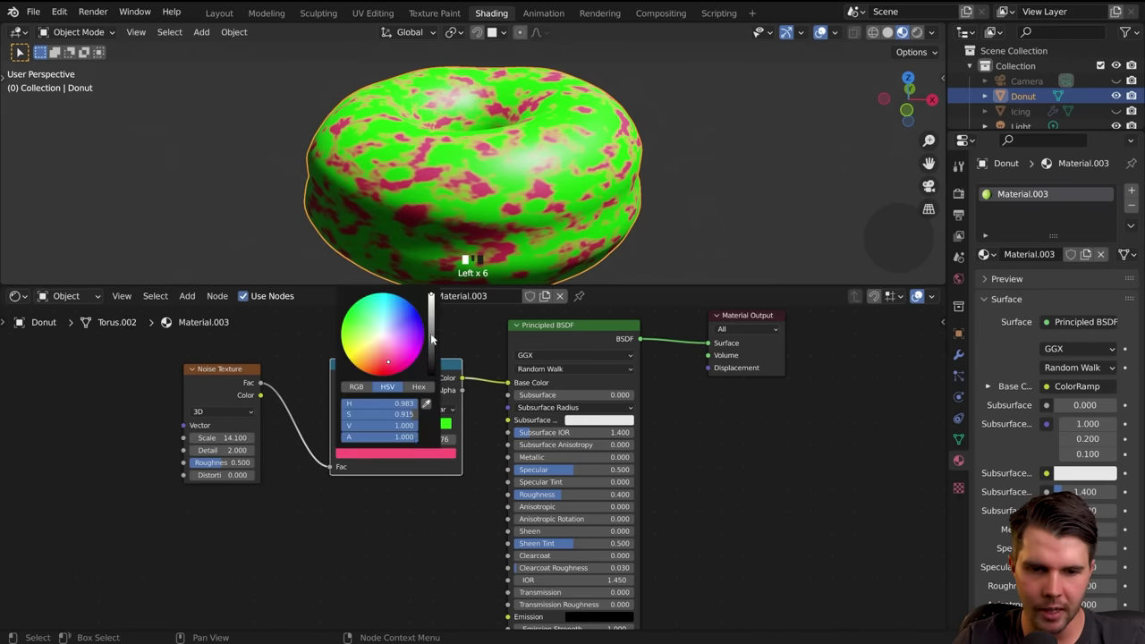
left_click_drag(386, 348, 371, 351)
left_click_drag(381, 431, 335, 429)
Step: Recolour the ramp's green stop brown with hue 0.056 and value 0.428, place it at the end, and move the pale orange stop to 0.236
left_click(400, 428)
left_click(398, 455)
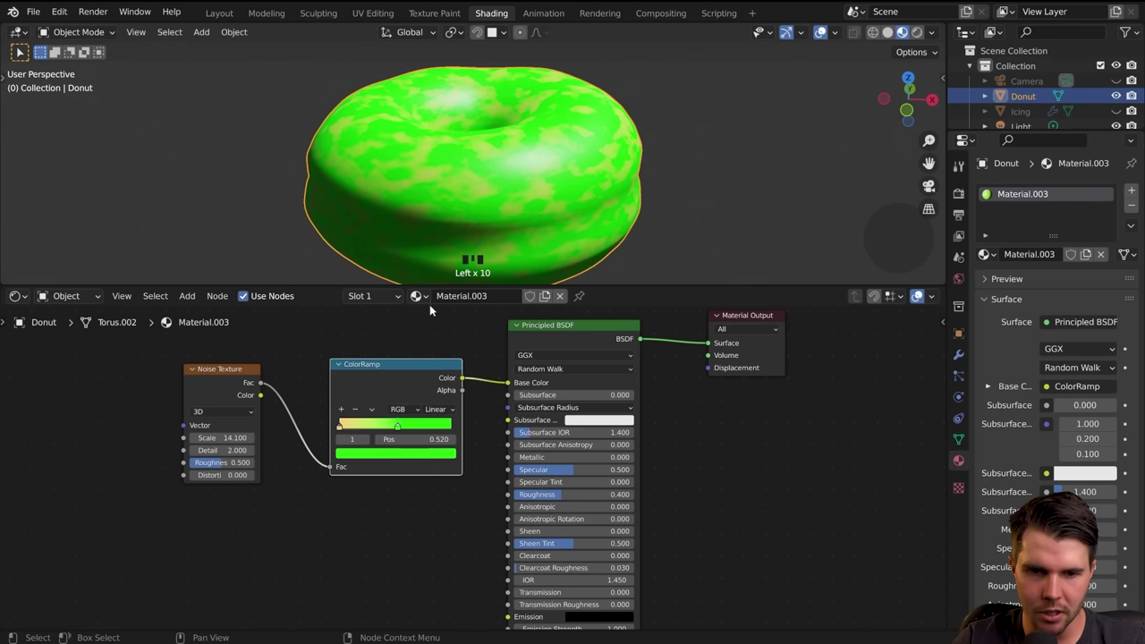
left_click(414, 453)
left_click_drag(384, 357, 372, 351)
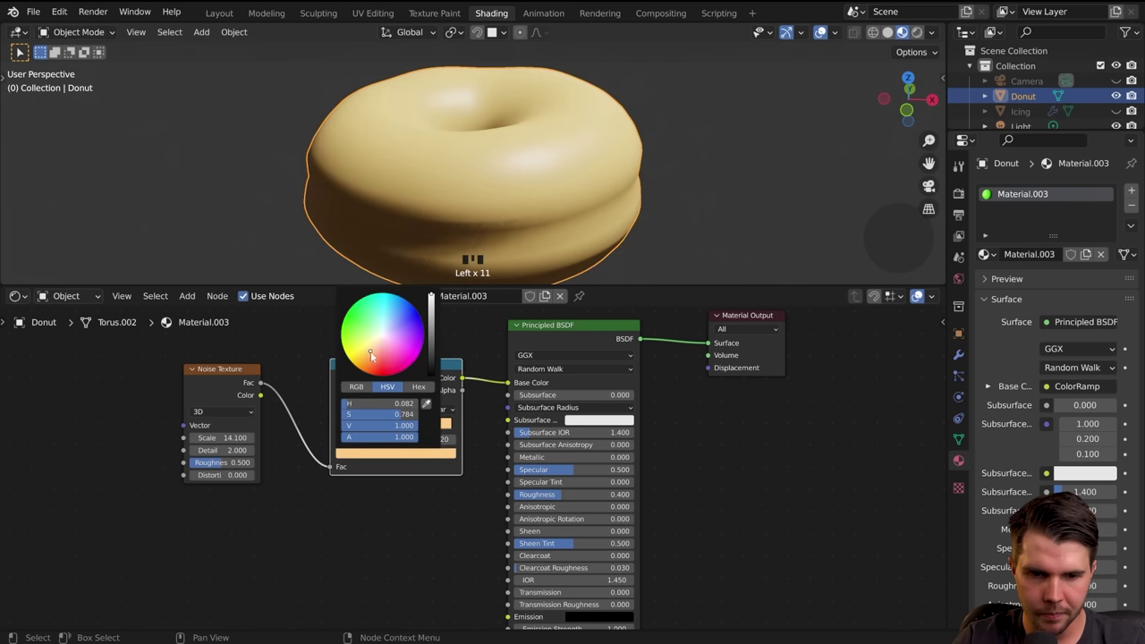
left_click(402, 454)
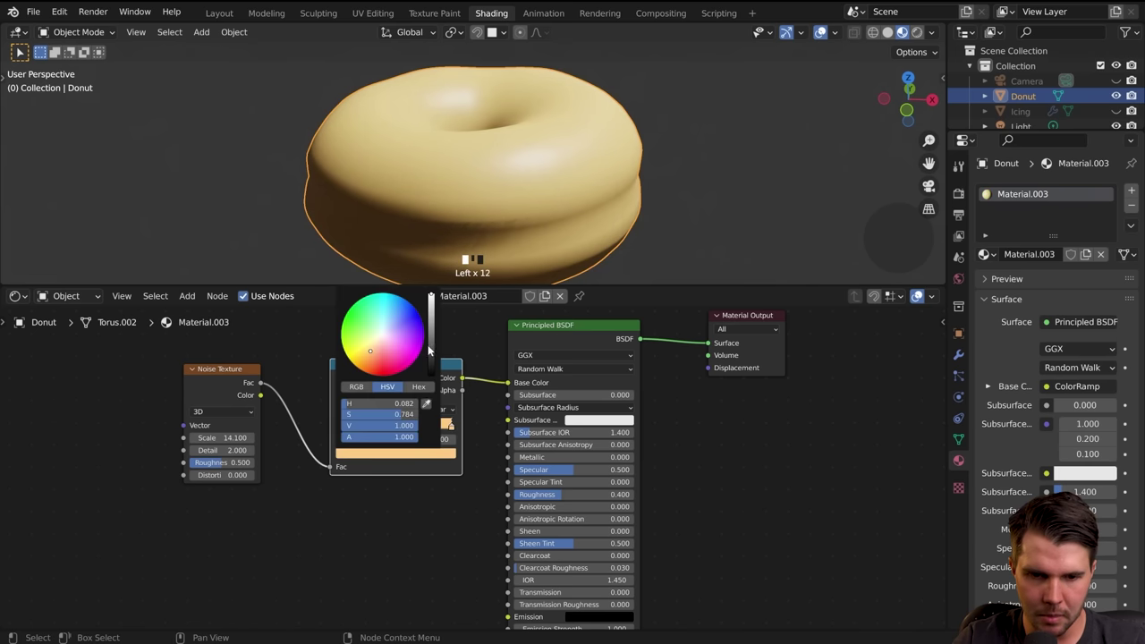
left_click_drag(429, 350, 431, 319)
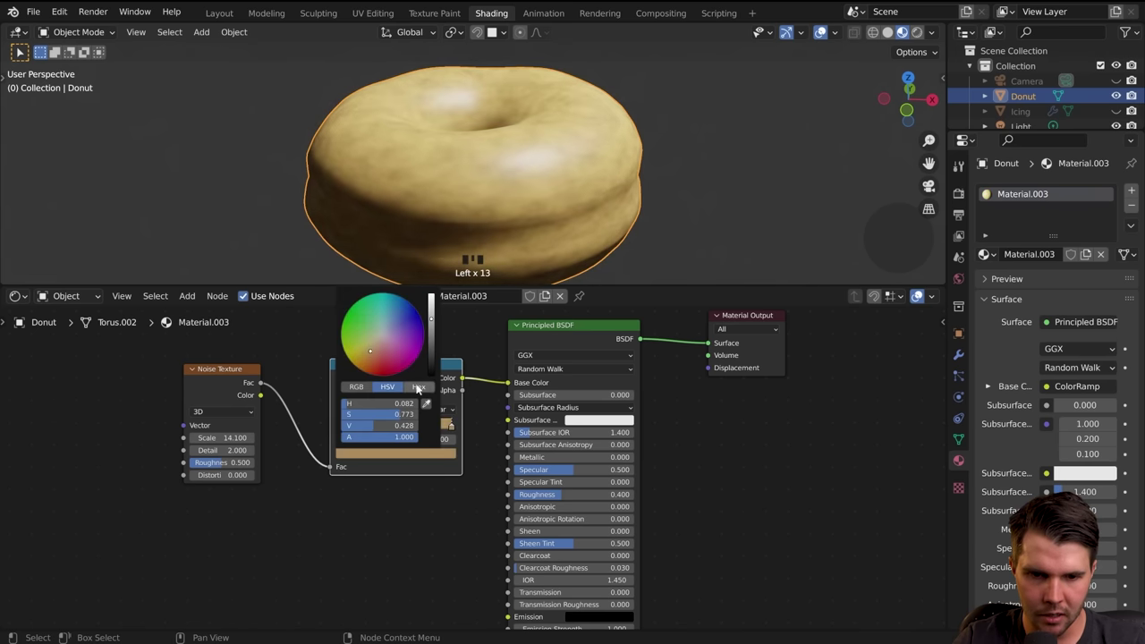
left_click_drag(379, 367, 366, 362)
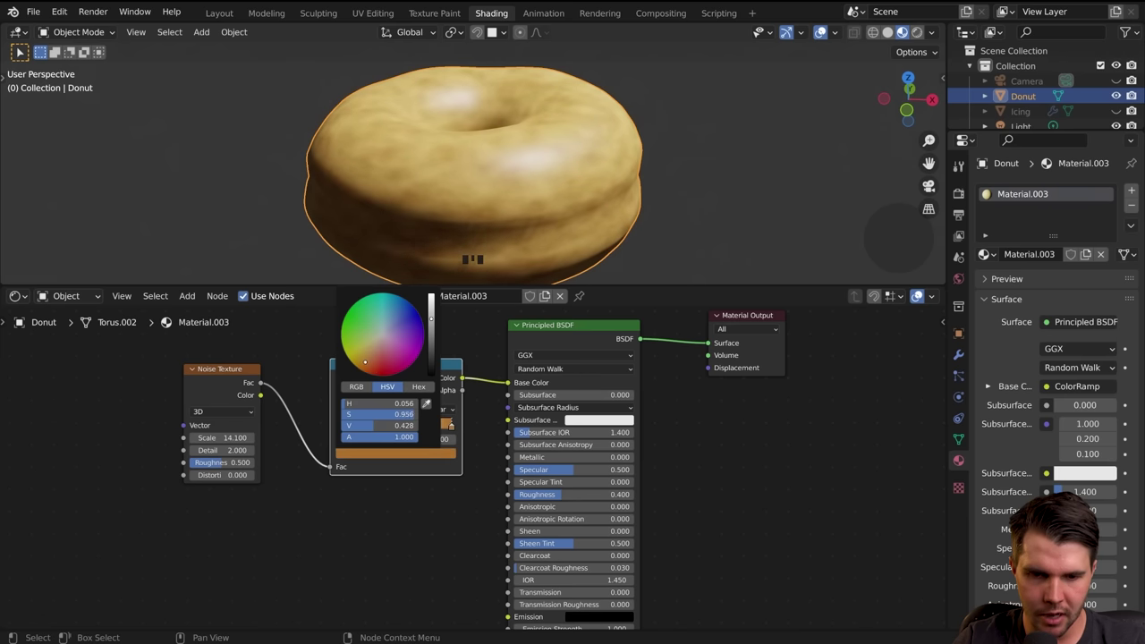
left_click_drag(345, 427, 376, 429)
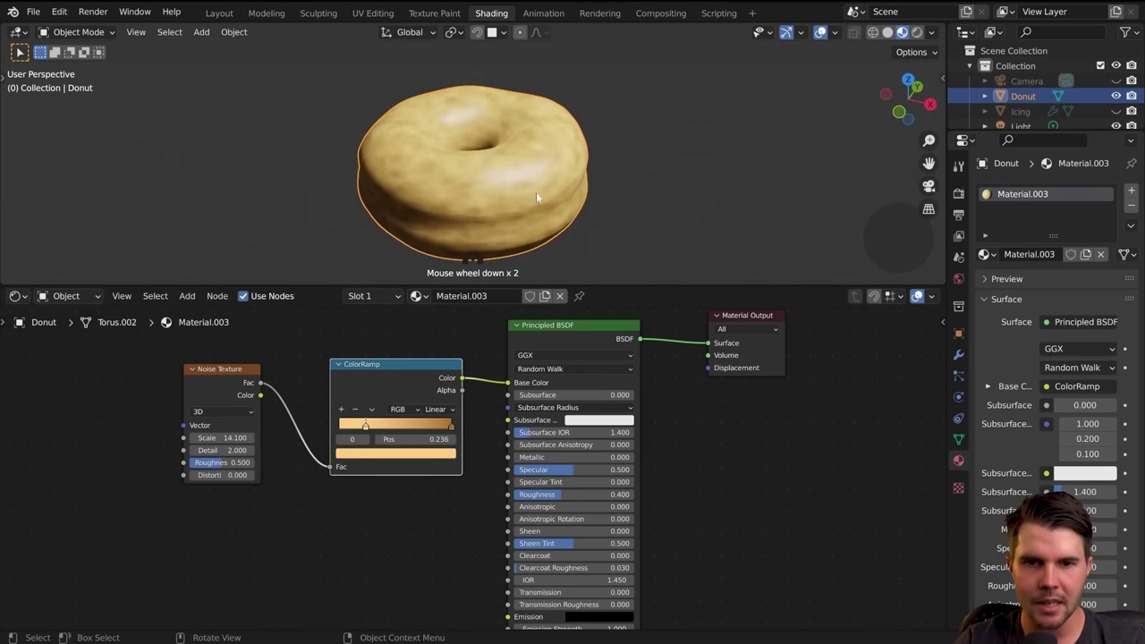
Step: Compare the donut's dough colour with the real donut in the reference photo and examine the model from the side
scroll(536, 191, "down", 2)
key("alt+Tab")
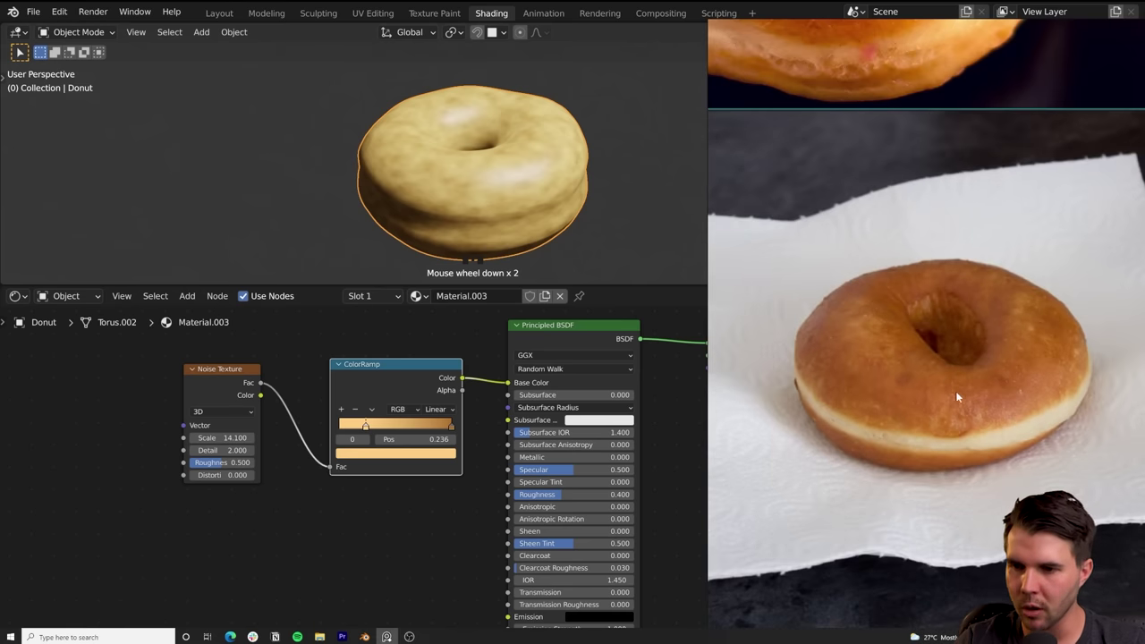
key("alt+Tab")
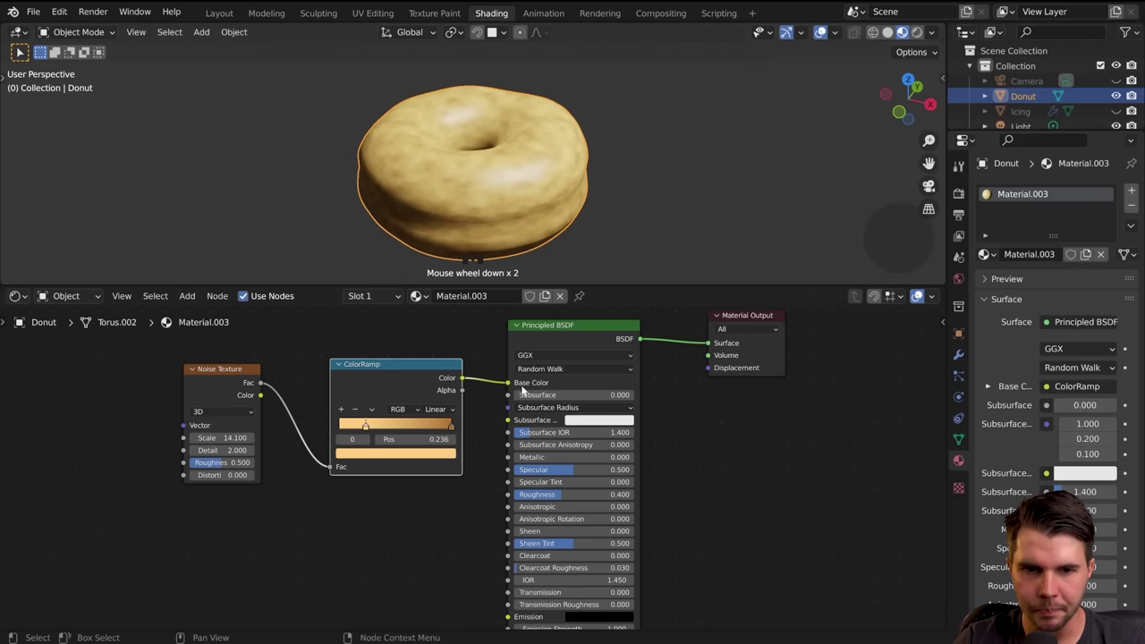
middle_click_drag(599, 227, 527, 212)
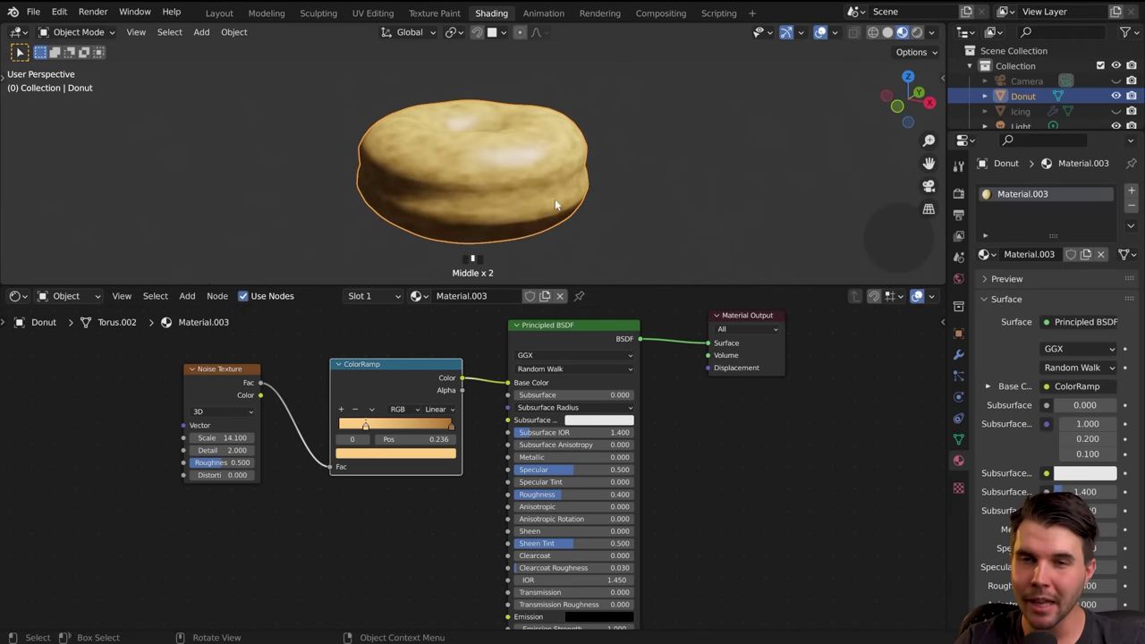
scroll(546, 212, "up", 3)
middle_click_drag(537, 216, 536, 189)
left_click(59, 11)
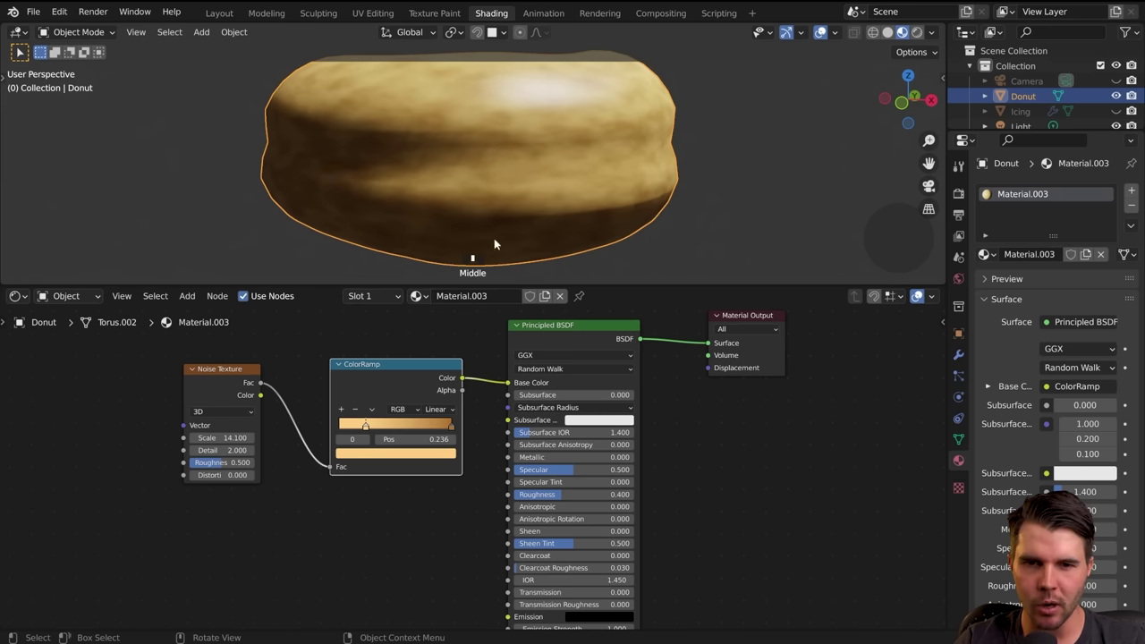
Step: Search the add-ons in the preferences for "node", inspect the Node Wrangler entry's details and close the preferences
double_click(214, 375)
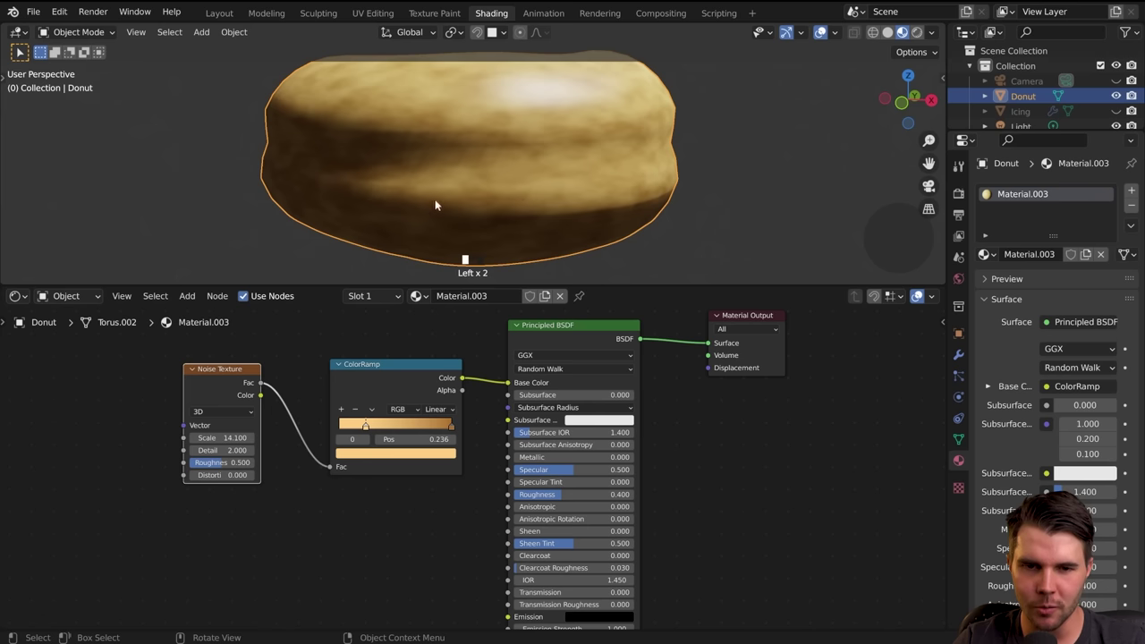
left_click(68, 15)
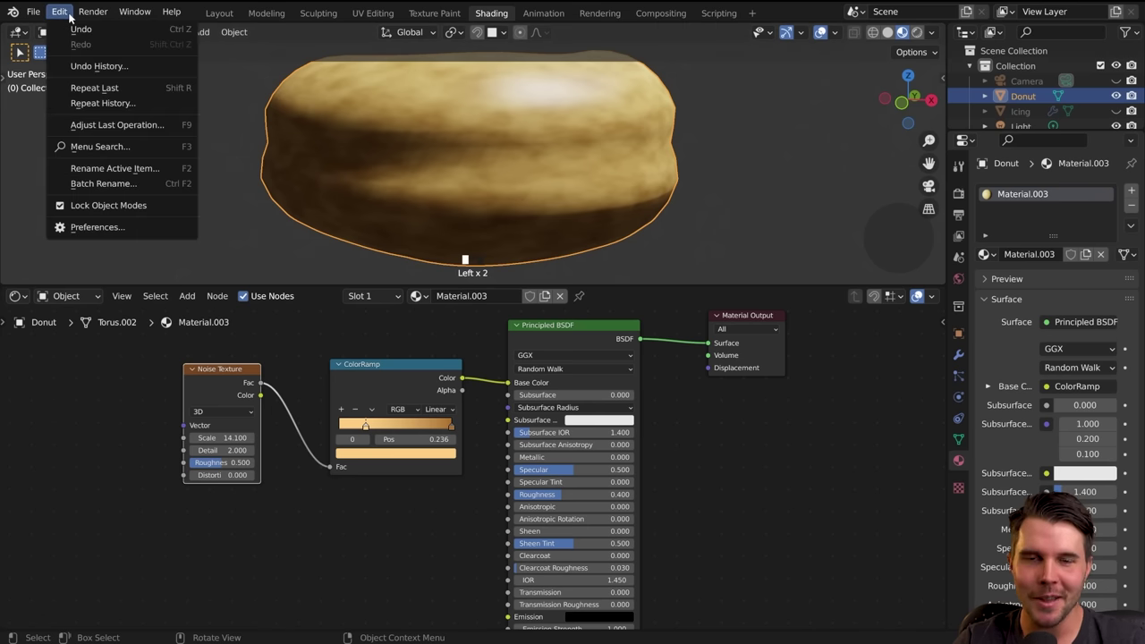
left_click(134, 228)
left_click(51, 175)
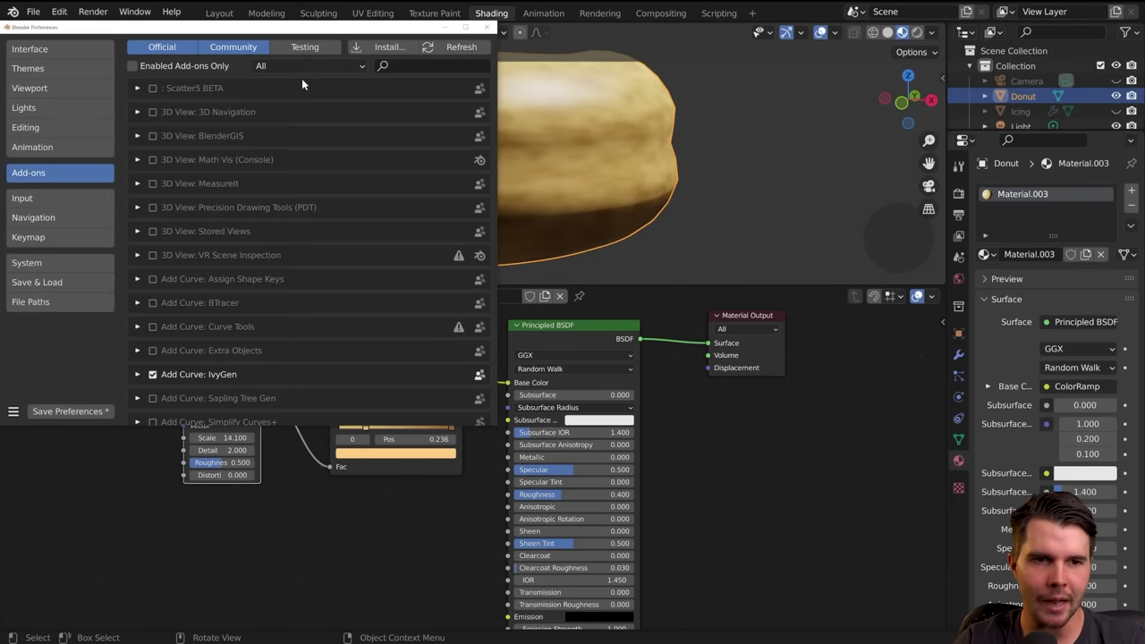
left_click(397, 69)
type("node")
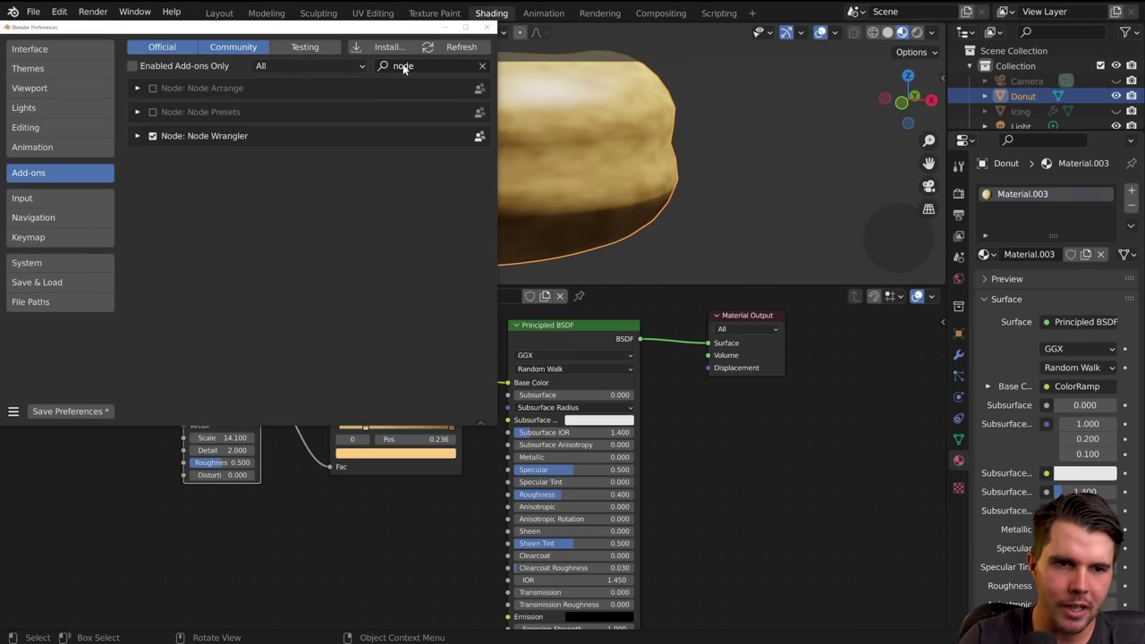
left_click(139, 136)
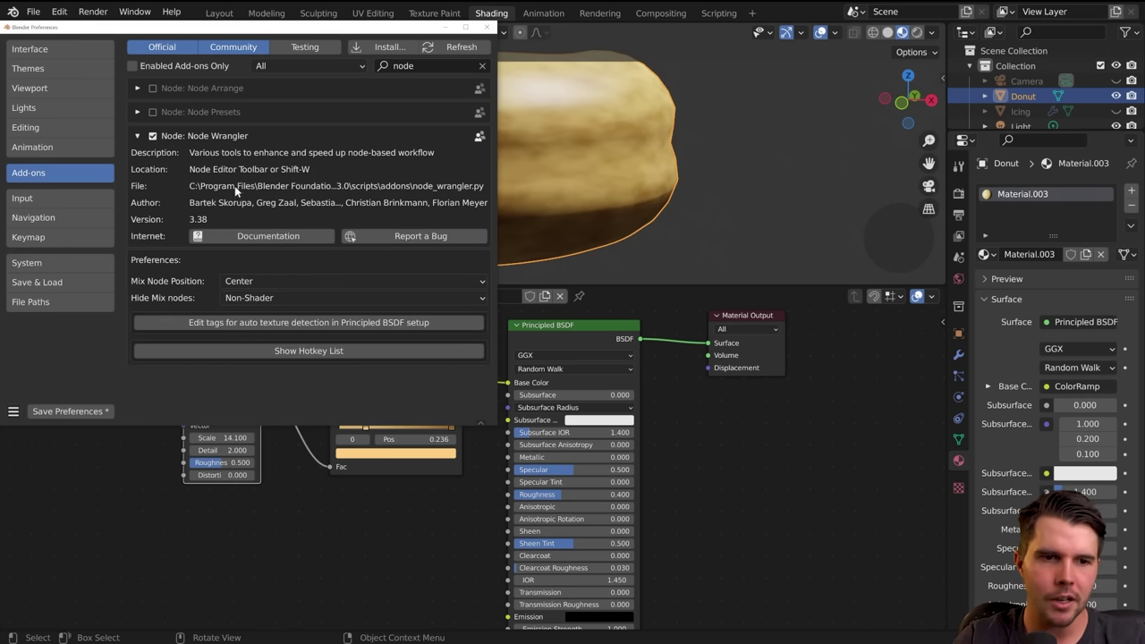
left_click(139, 136)
left_click(489, 27)
Step: Preview the Noise Texture node's output alone on the donut and examine its black-and-white pattern
middle_click_drag(356, 464, 347, 490)
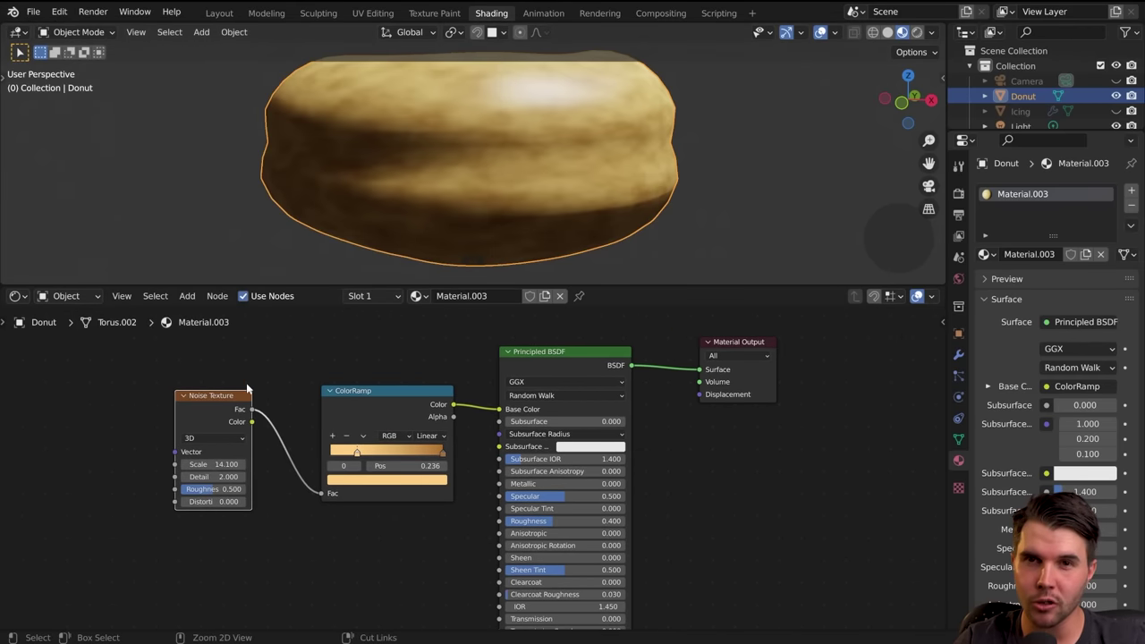
left_click(215, 402, "ctrl+shift")
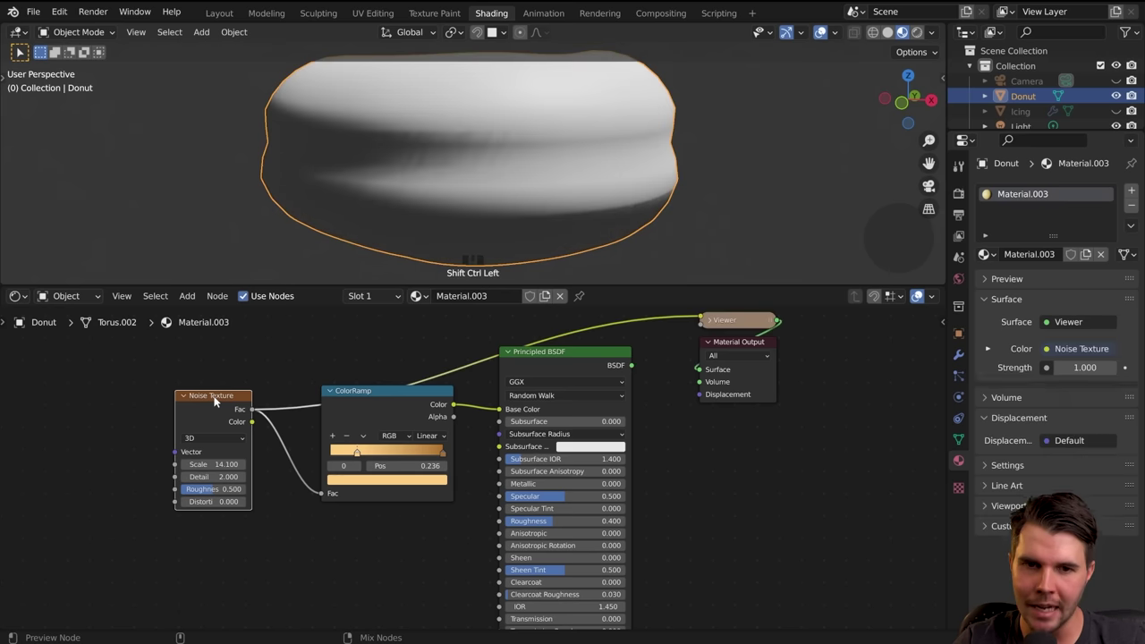
middle_click_drag(495, 208, 554, 206)
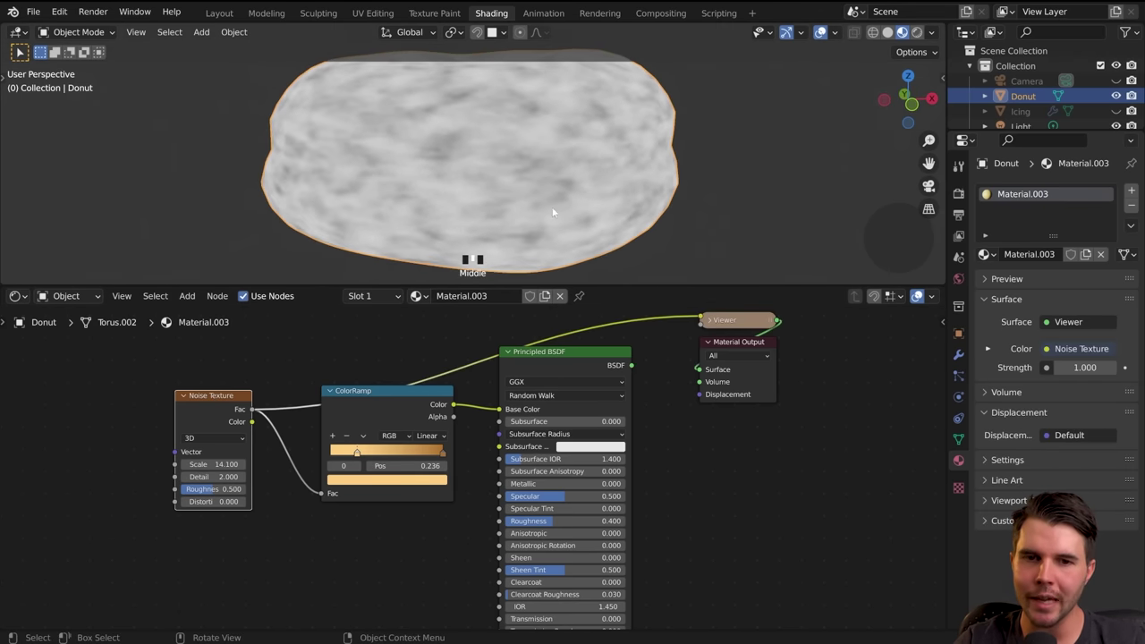
middle_click_drag(524, 158, 508, 197)
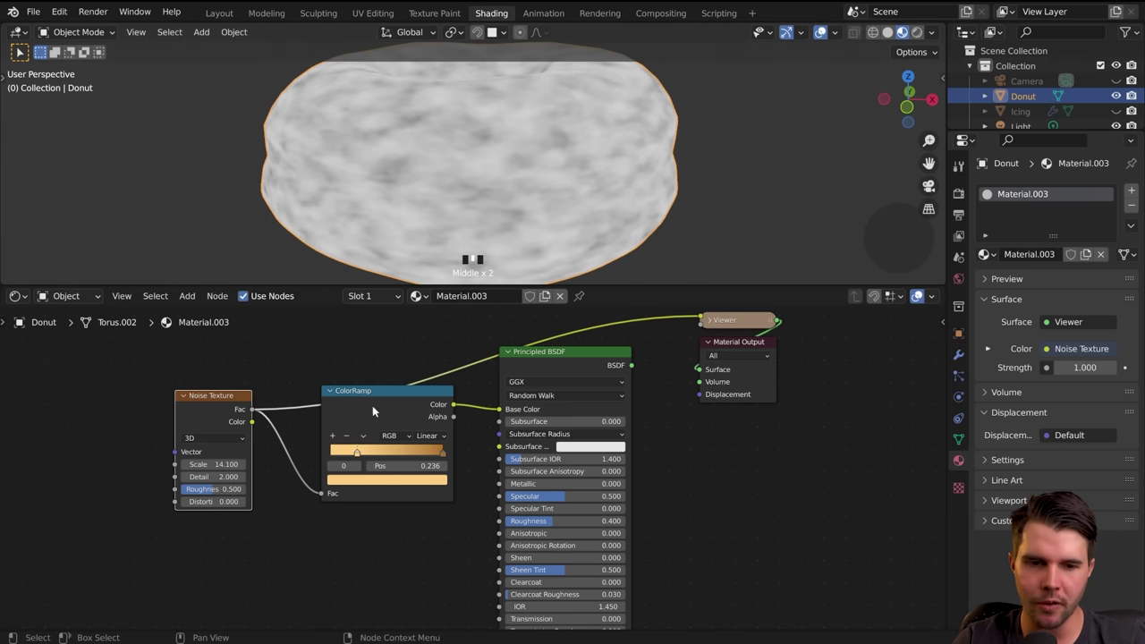
Step: Preview the ColorRamp's output on the donut, then return the preview to the Principled BSDF
double_click(573, 374)
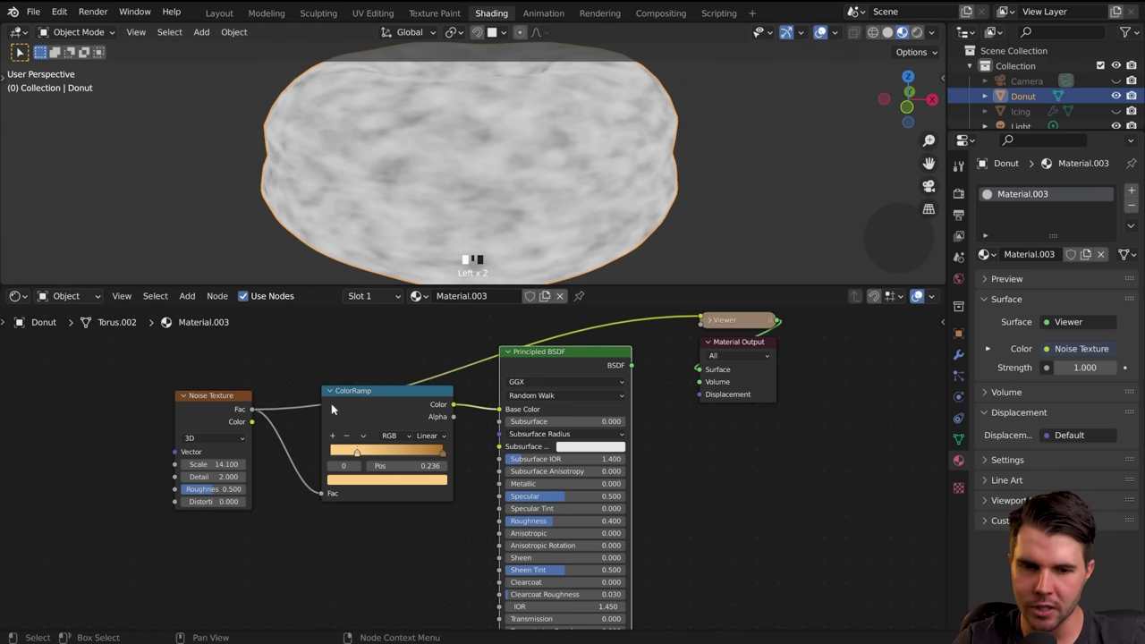
left_click(397, 401, "ctrl+shift")
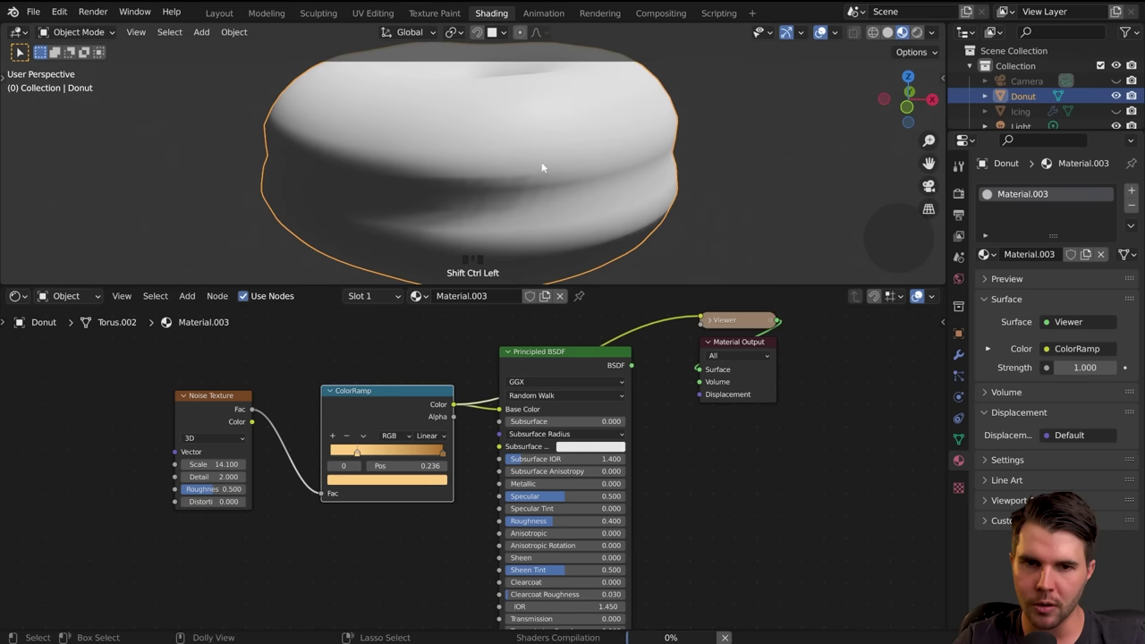
left_click(557, 357, "ctrl+shift")
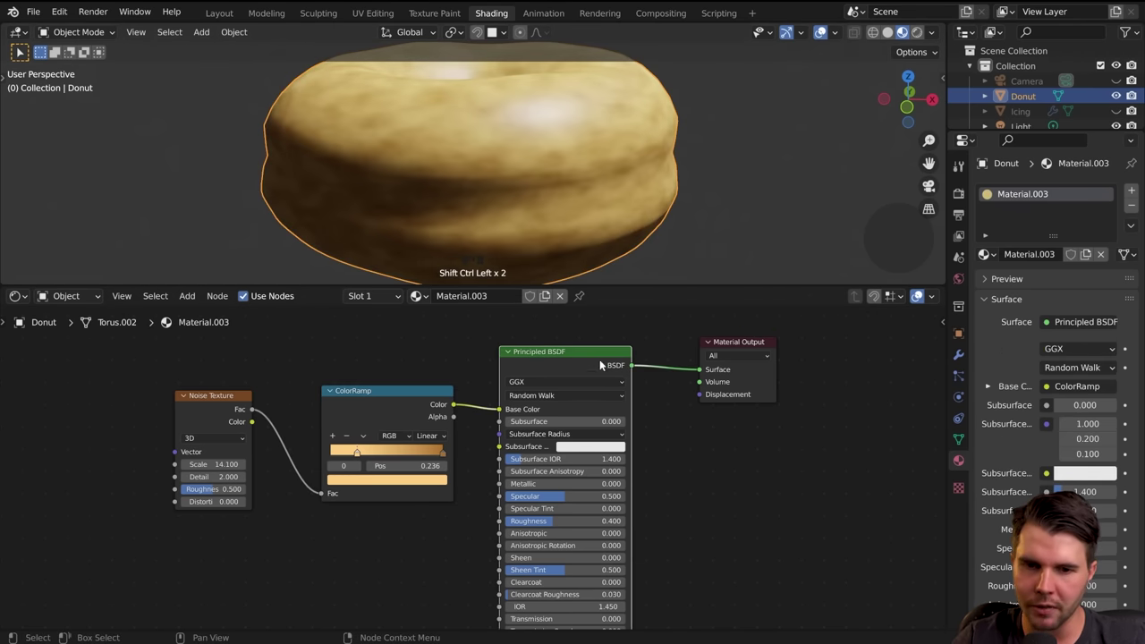
Step: Compare the ColorRamp and Noise Texture outputs by previewing each alternately on the donut, ending on the Noise Texture
left_click(380, 407, "ctrl+shift")
left_click(238, 405, "ctrl+shift")
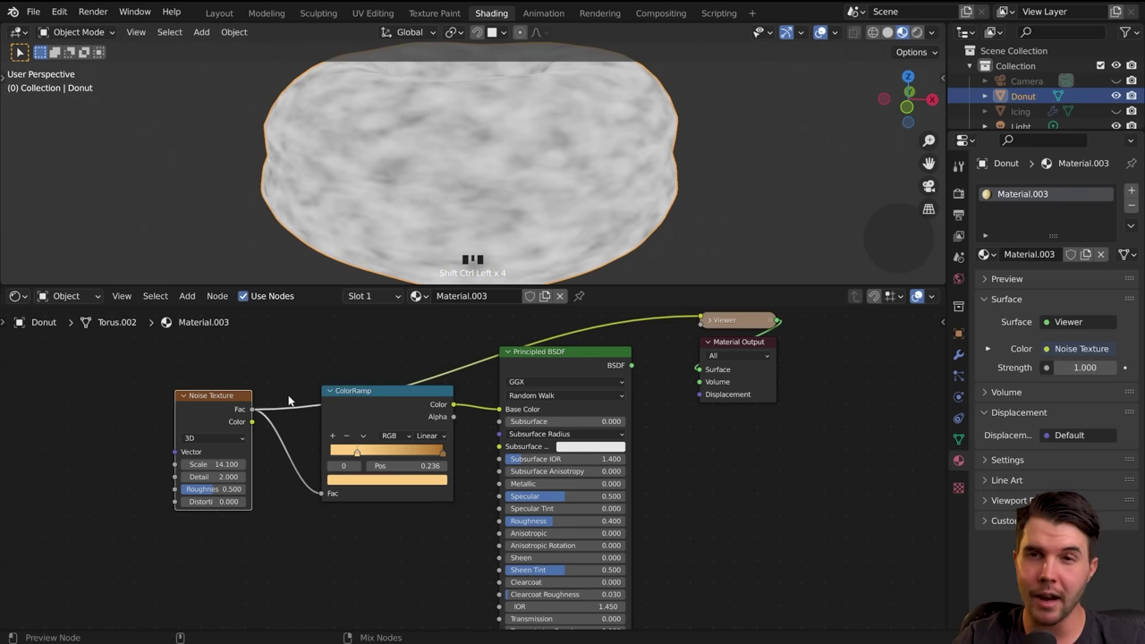
left_click(378, 394, "ctrl+shift")
left_click(414, 410, "ctrl+shift")
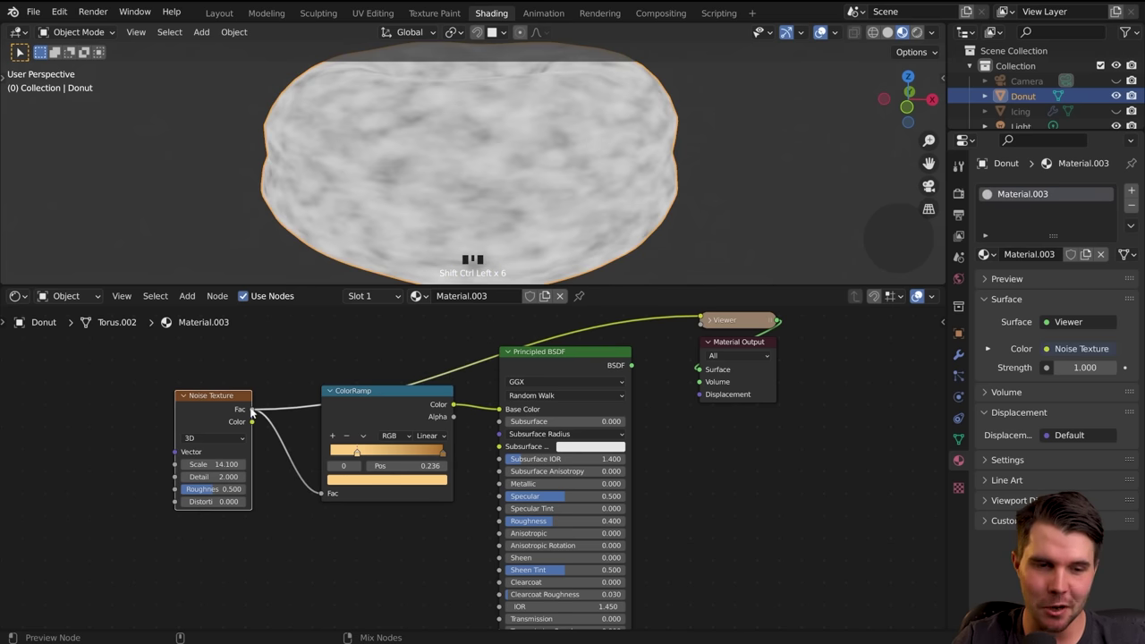
left_click(407, 419, "ctrl+shift")
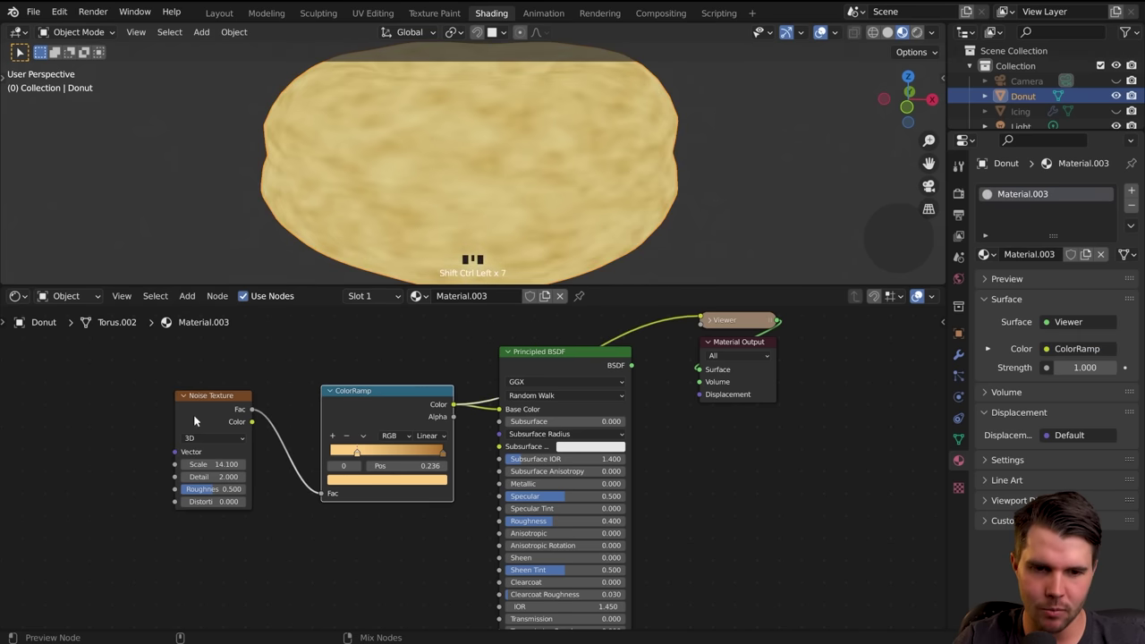
left_click(219, 407, "ctrl+shift")
left_click(349, 408, "ctrl+shift")
left_click(218, 403, "ctrl+shift")
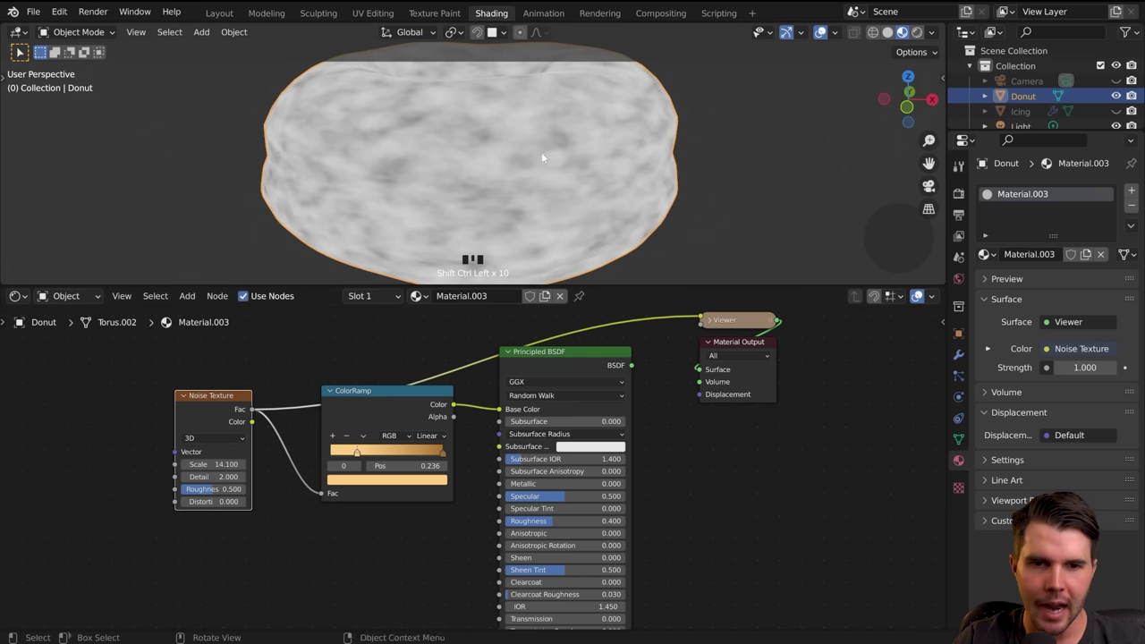
Step: Examine the previewed noise pattern on the donut up close and from several angles
middle_click_drag(542, 152, 516, 124)
scroll(501, 139, "up", 1)
middle_click_drag(468, 168, 452, 149)
middle_click_drag(403, 224, 457, 205)
middle_click_drag(596, 159, 537, 164)
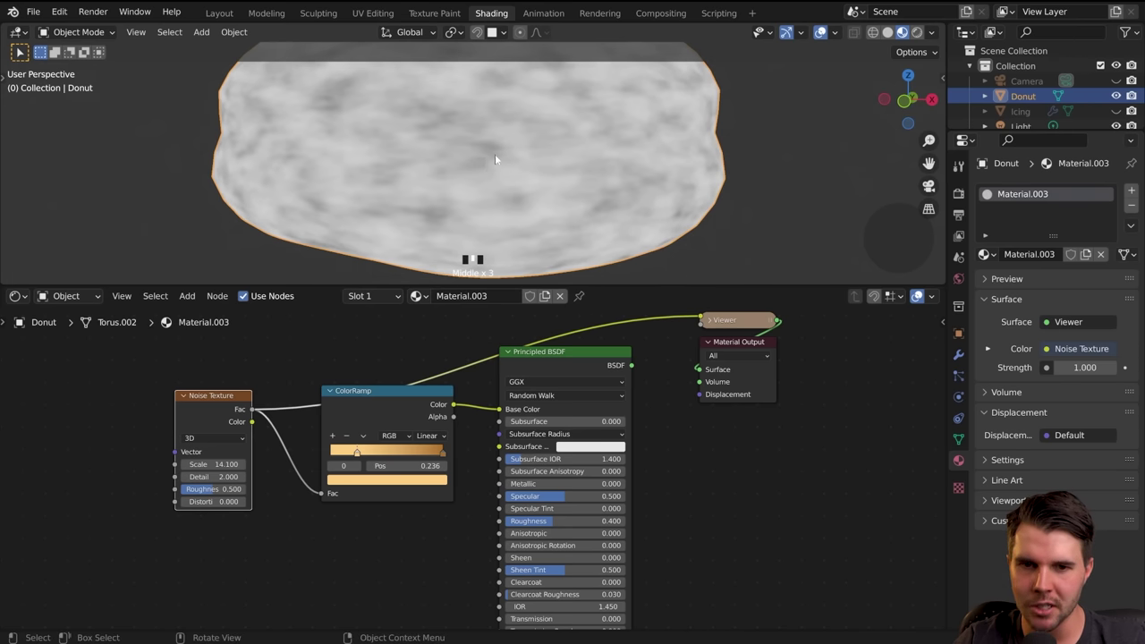
middle_click_drag(495, 158, 462, 200)
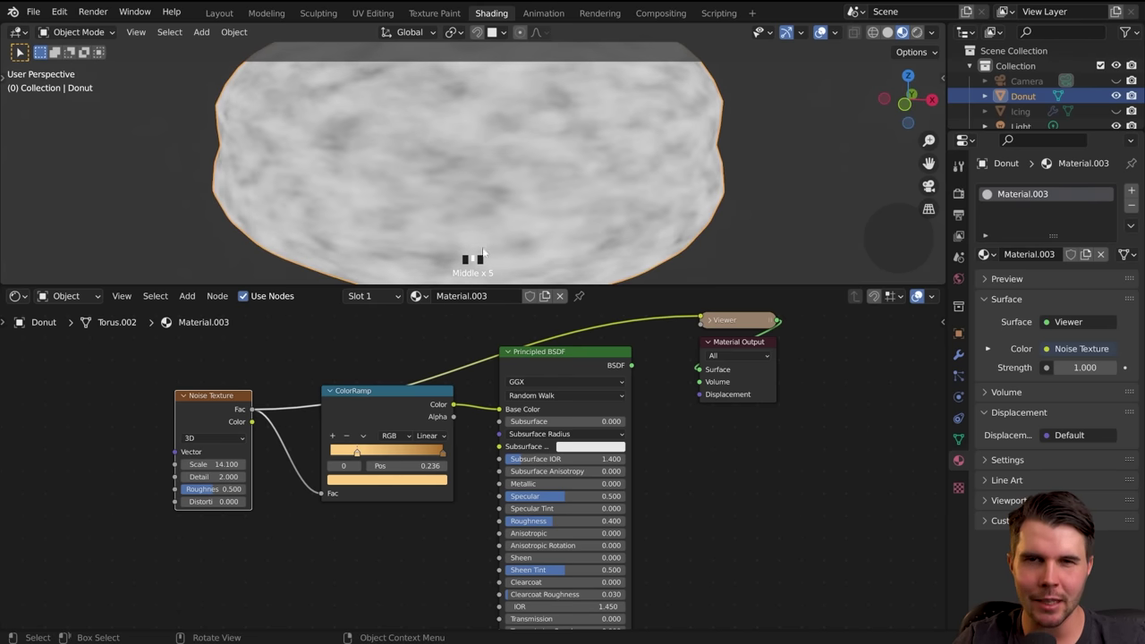
Step: Send the Principled BSDF back to the material output and view the whole donut from slightly above
middle_click_drag(585, 390, 658, 404)
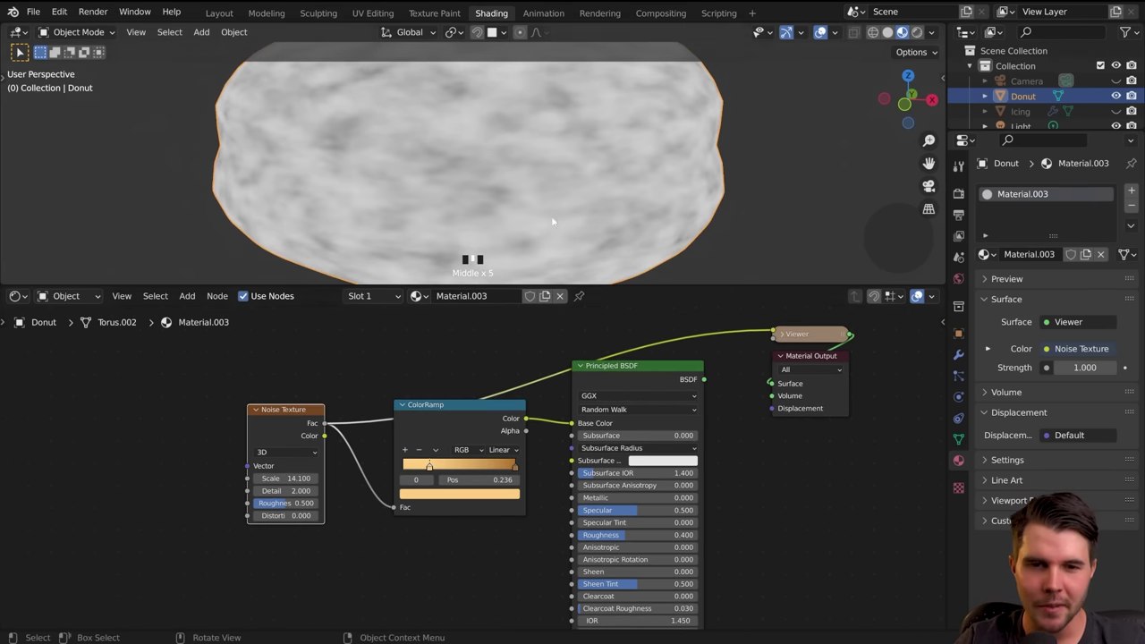
left_click(650, 374, "ctrl+shift")
scroll(534, 178, "down", 3)
middle_click_drag(533, 184, 486, 207)
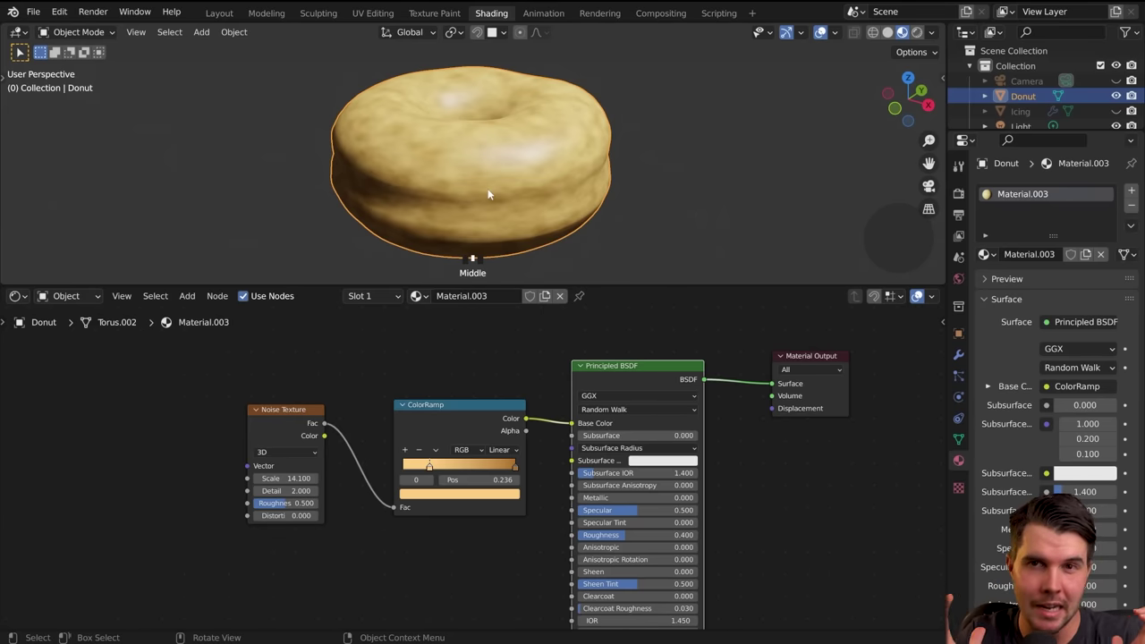
Step: Add an Image Texture node above the ColorRamp and load the image part2 thumbnail2.jpg into it
key("shift+a")
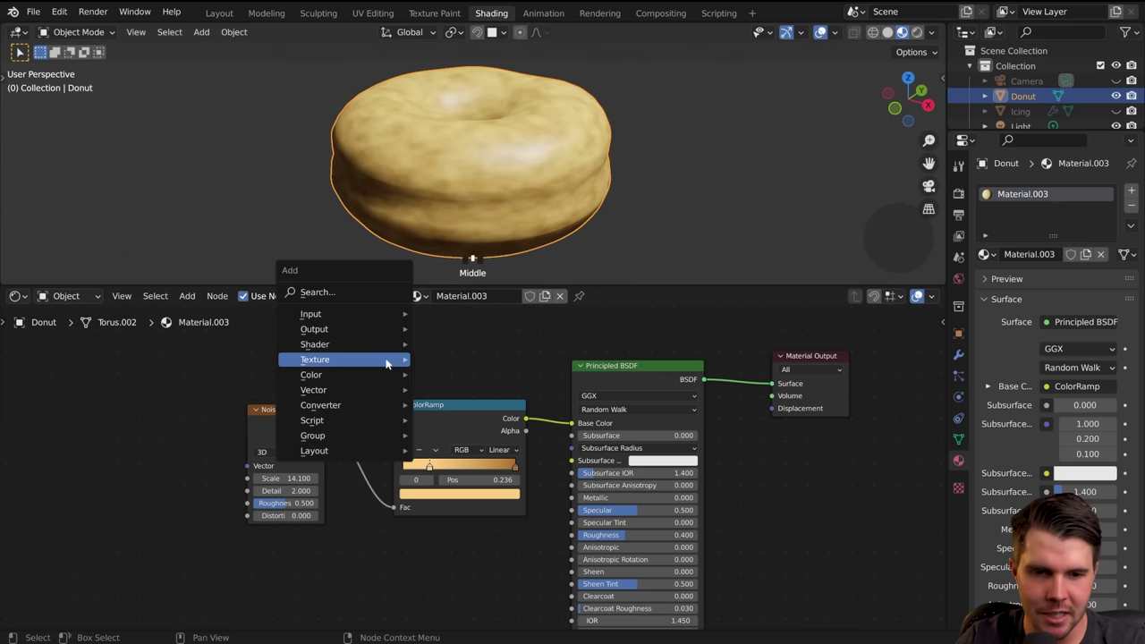
mouse_move(397, 359)
left_click(465, 472)
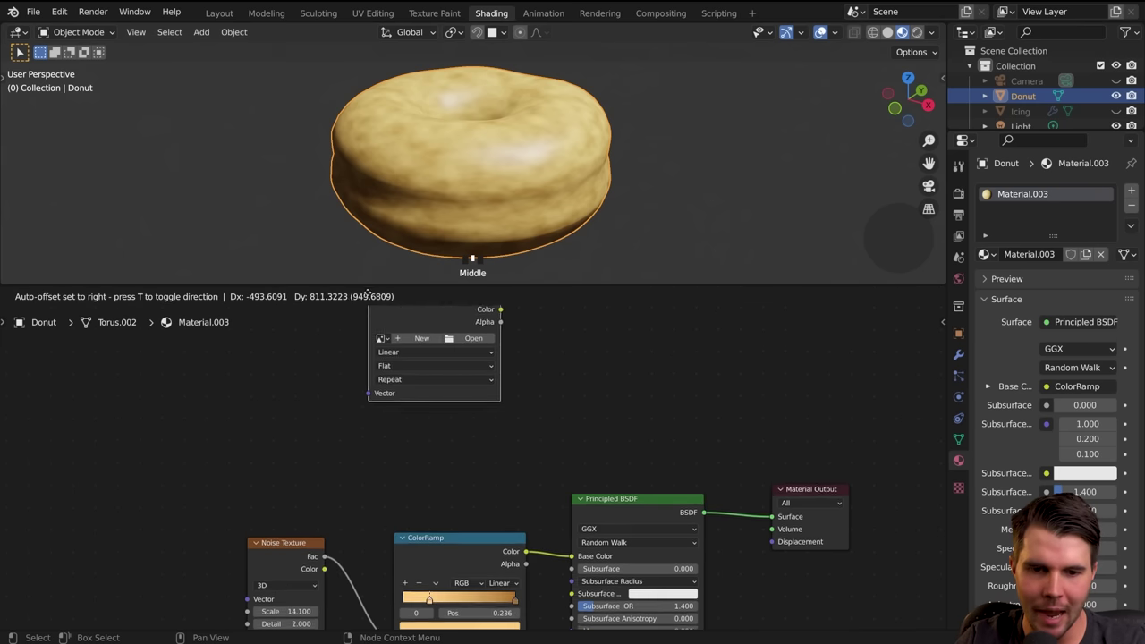
left_click(382, 418)
scroll(421, 409, "down", 2)
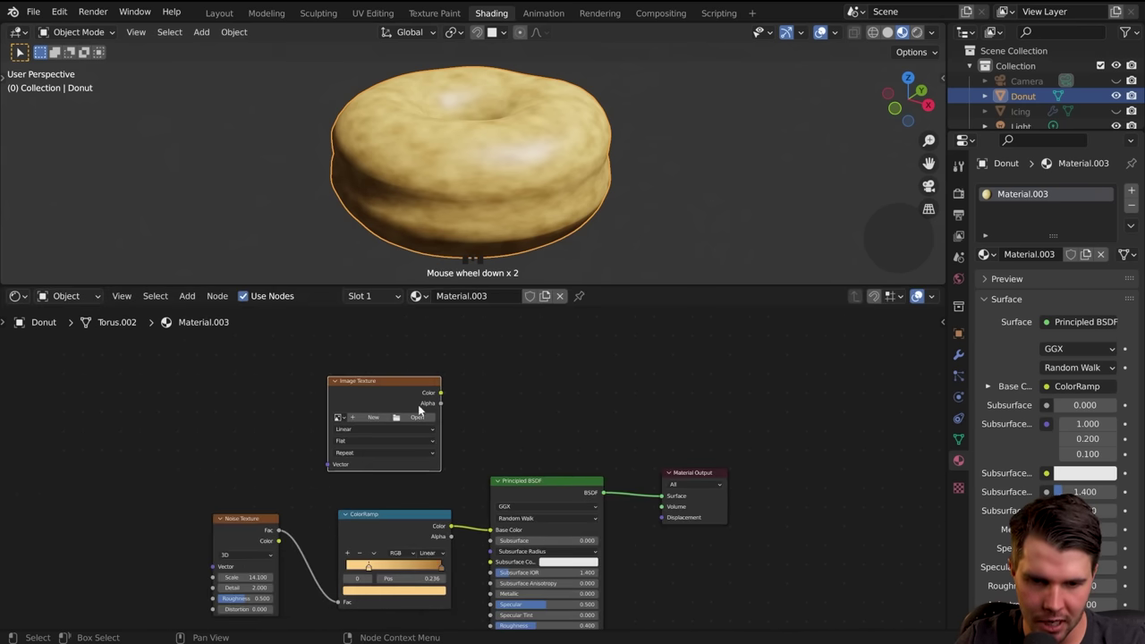
left_click(417, 419)
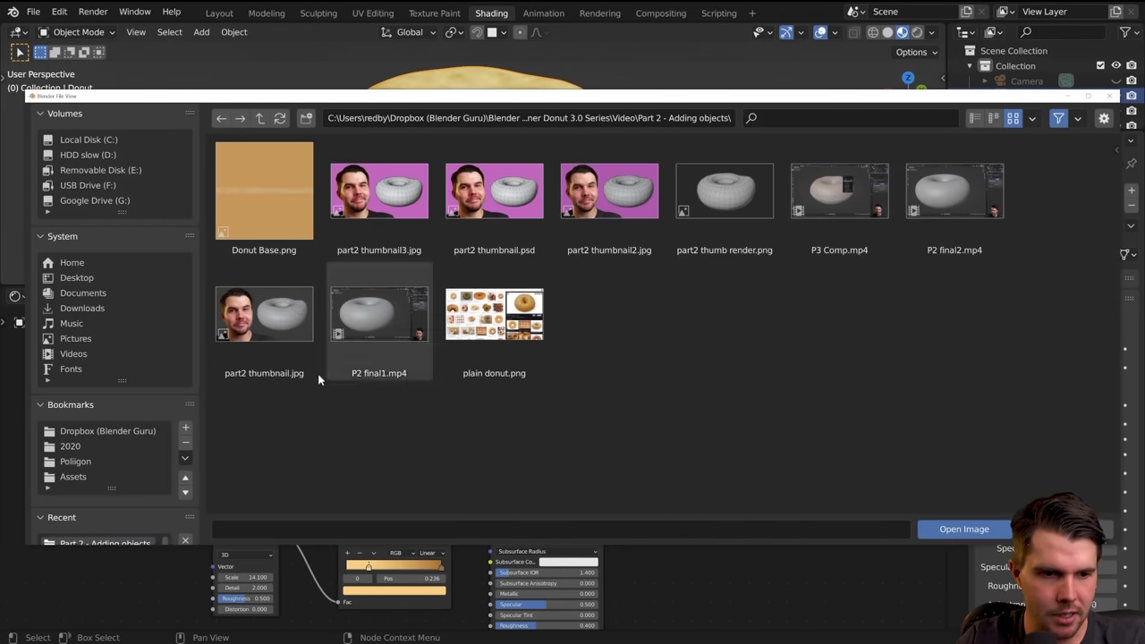
left_click(623, 198)
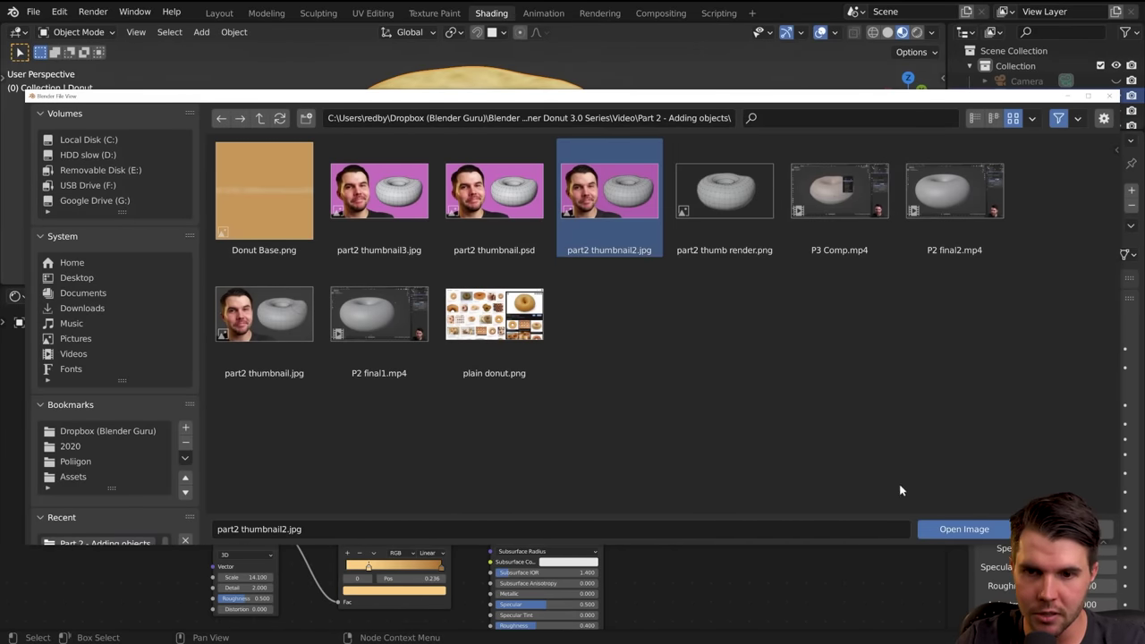
left_click(934, 531)
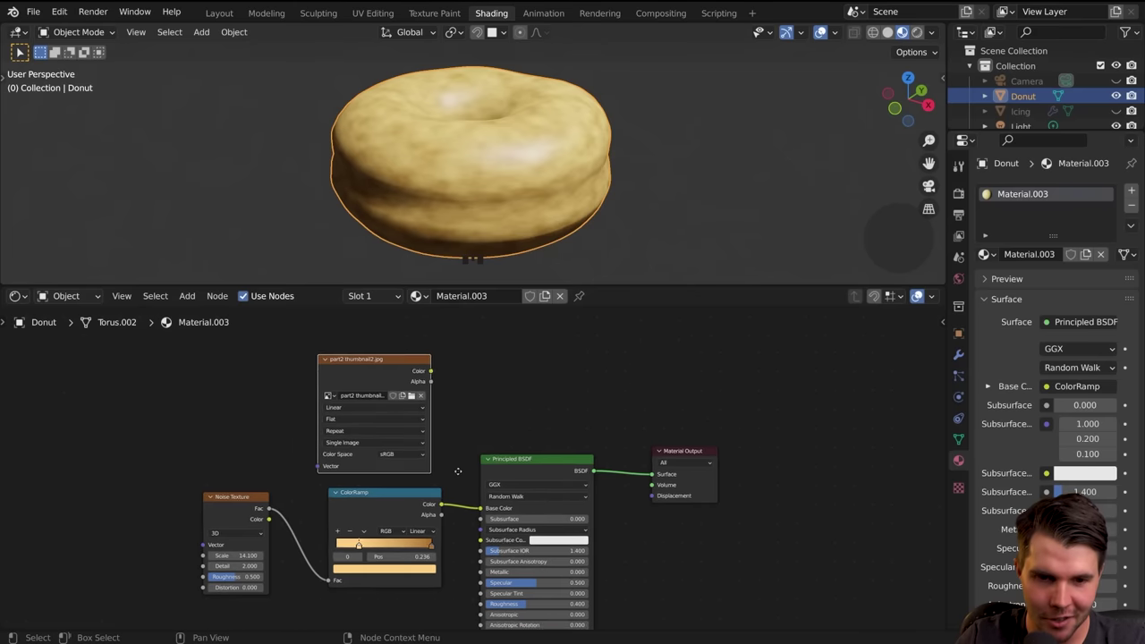
Step: Connect the image texture's Color output to the Principled BSDF's Base Color and inspect the image on the donut
left_click_drag(423, 347, 472, 483)
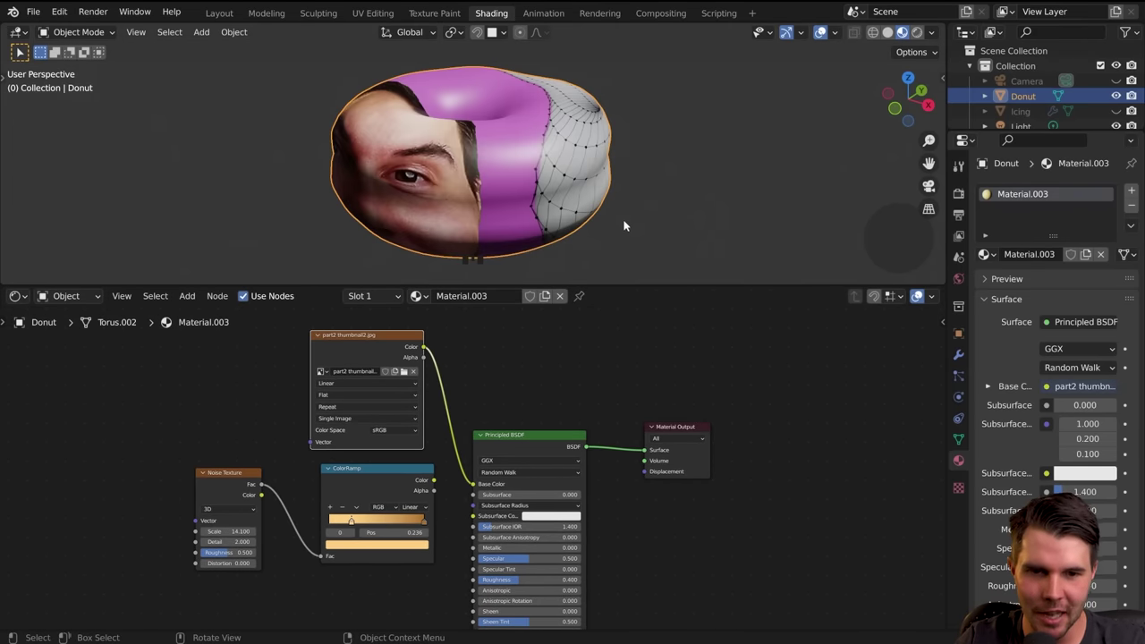
middle_click_drag(627, 225, 591, 165)
scroll(590, 165, "down", 2)
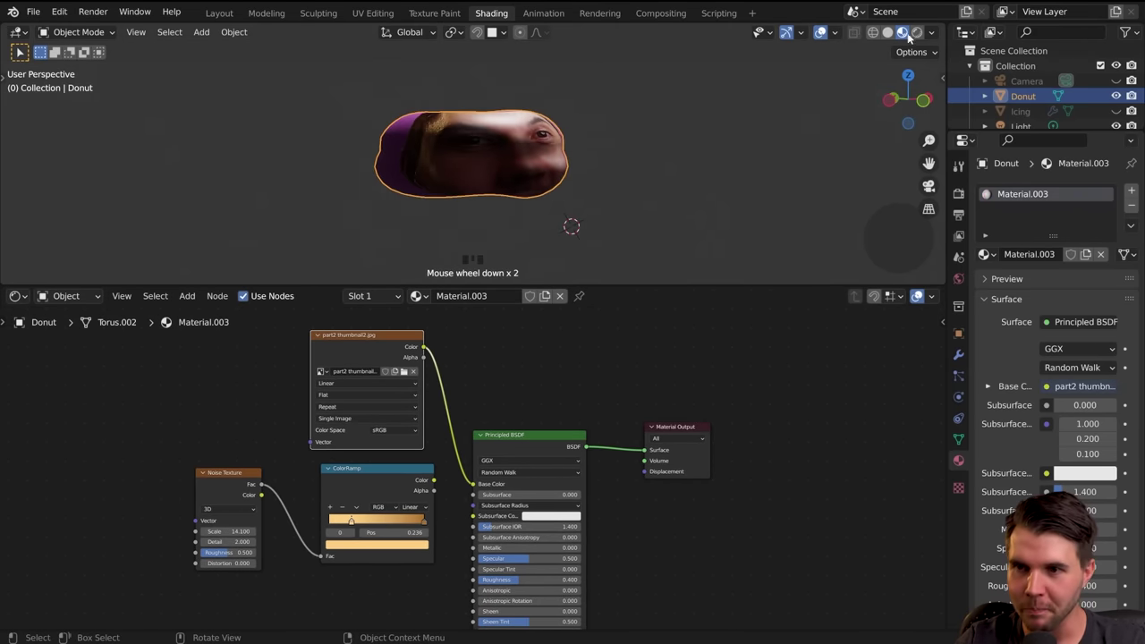
Step: Turn off Scene Lights and Scene World in the material preview shading and check the donut from different sides
left_click(930, 33)
left_click(873, 105)
left_click(873, 120)
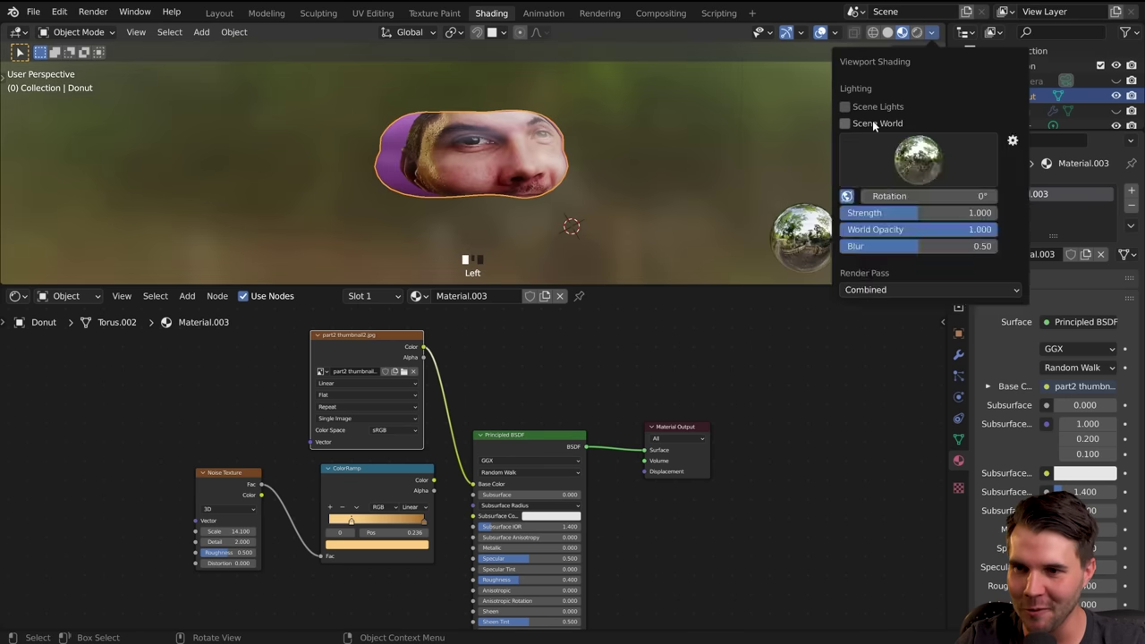
mouse_move(592, 191)
middle_mouse_down()
mouse_move(576, 159)
mouse_move(585, 194)
mouse_move(525, 161)
mouse_move(494, 176)
middle_mouse_up()
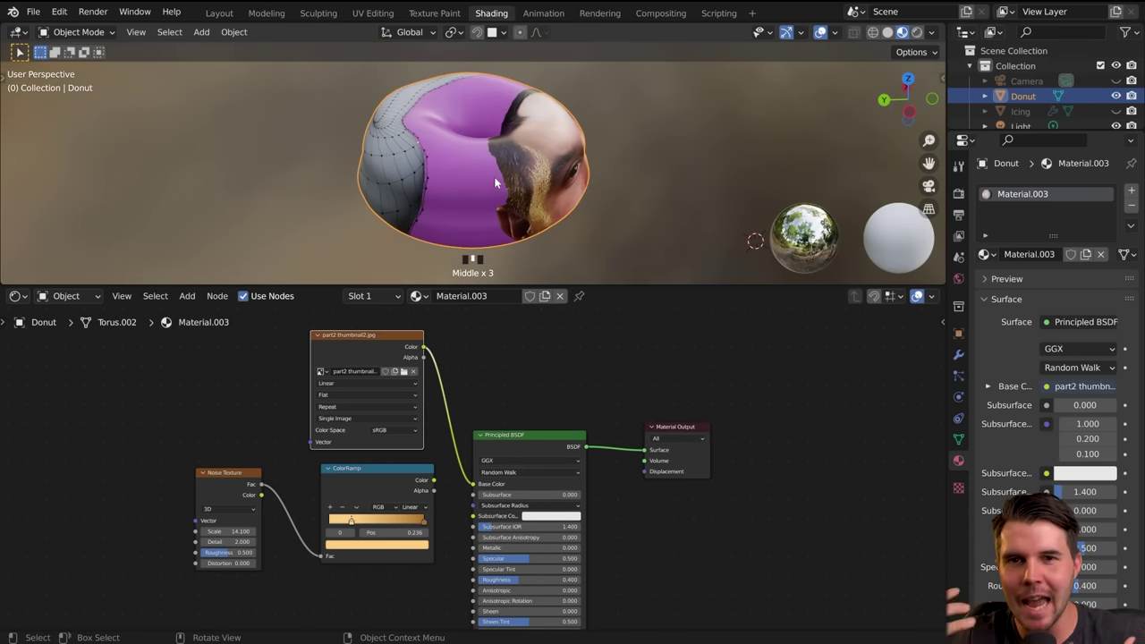
middle_click_drag(494, 176, 547, 181)
Step: Delete the image texture node and reconnect the ColorRamp's Color output to the Principled BSDF's Base Color
middle_click_drag(387, 372, 452, 366)
key("x")
left_click(441, 468, "ctrl+shift")
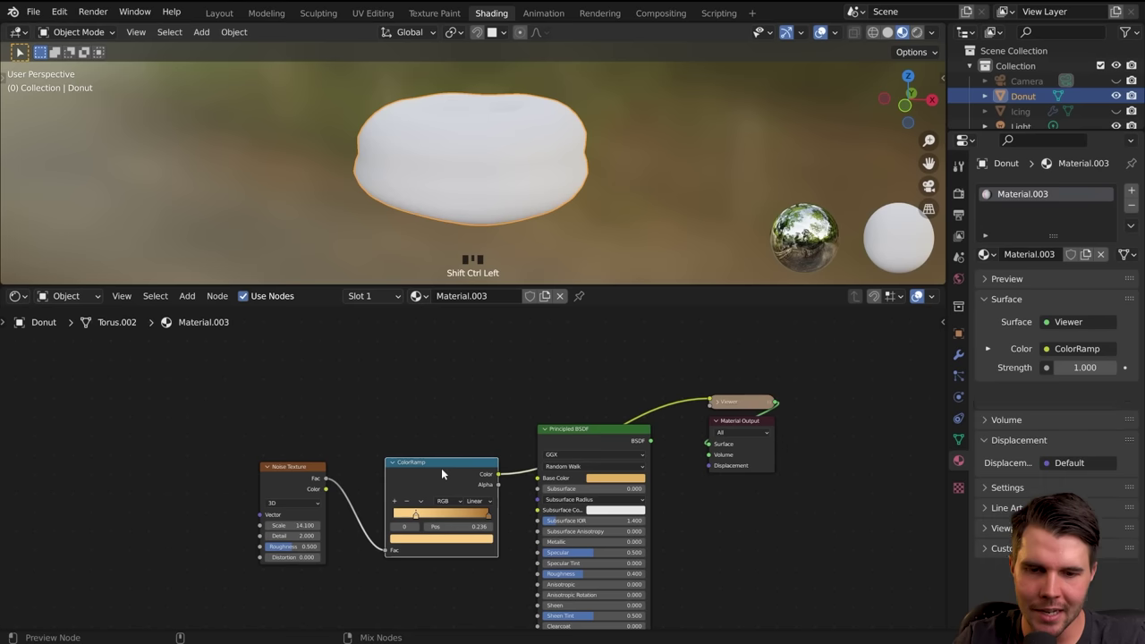
key("ctrl+z")
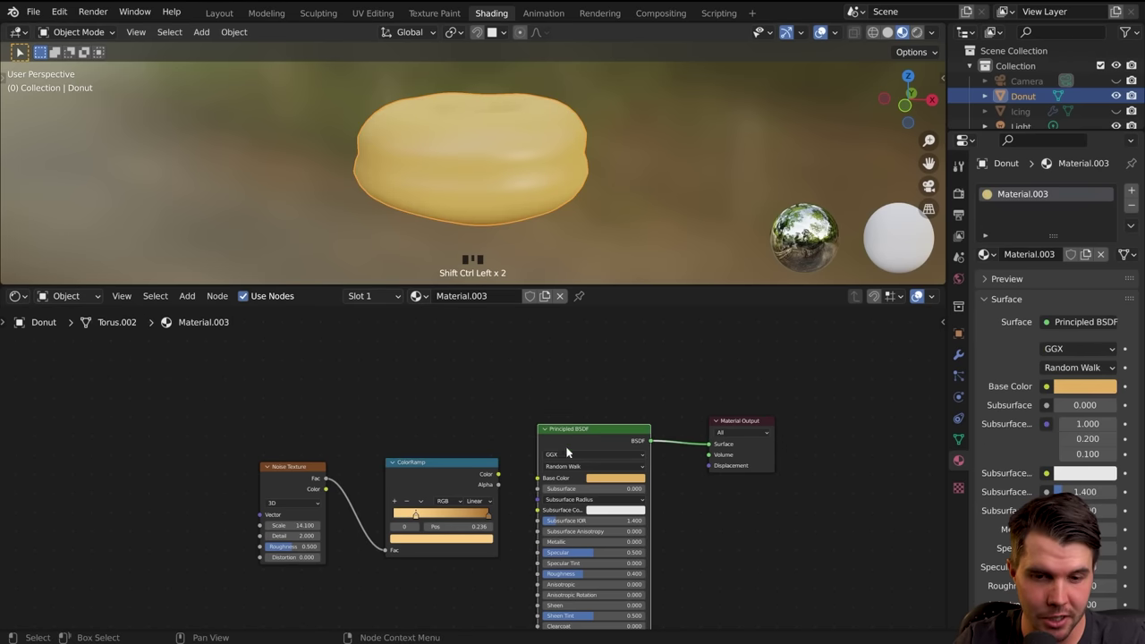
left_click_drag(498, 474, 540, 479)
Step: Move the Noise Texture node slightly closer to the ColorRamp and level with it
left_click(279, 469)
mouse_move(280, 469)
left_mouse_down()
mouse_move(291, 447)
mouse_move(291, 464)
left_mouse_up()
middle_click_drag(386, 424, 418, 416)
scroll(494, 380, "up", 4)
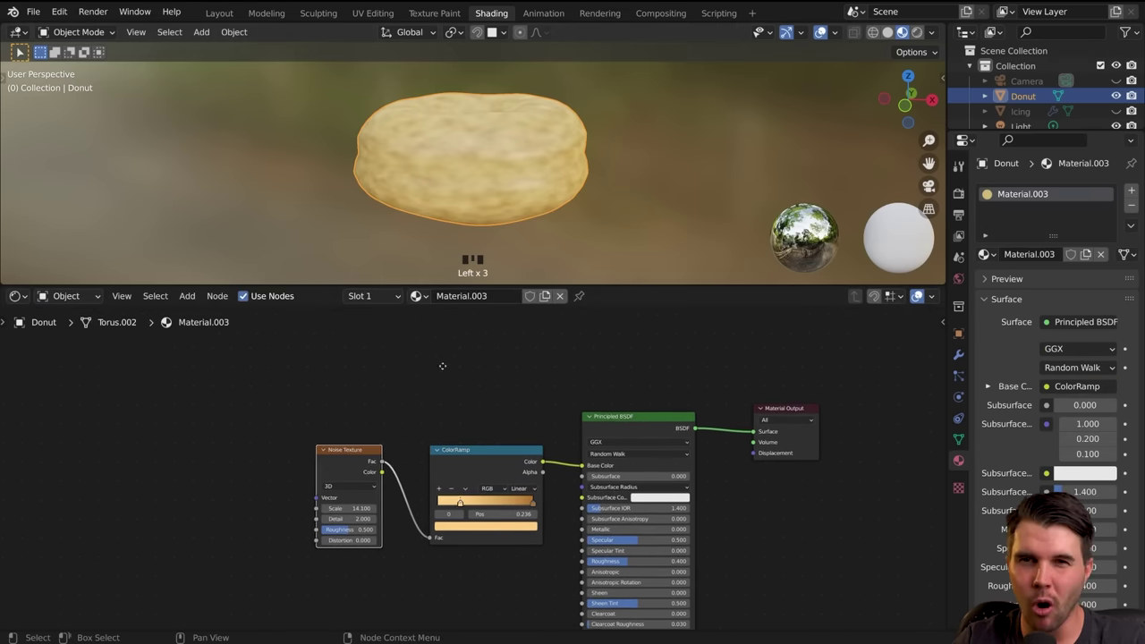
middle_click_drag(494, 394, 507, 399)
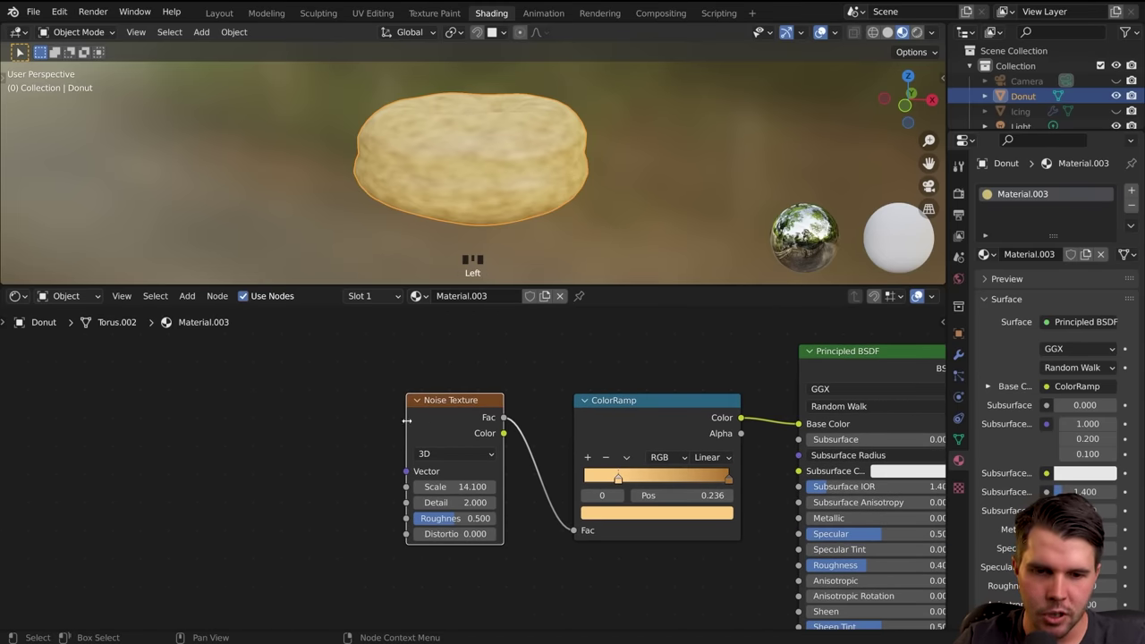
middle_click_drag(407, 420, 506, 386)
scroll(507, 386, "down", 2)
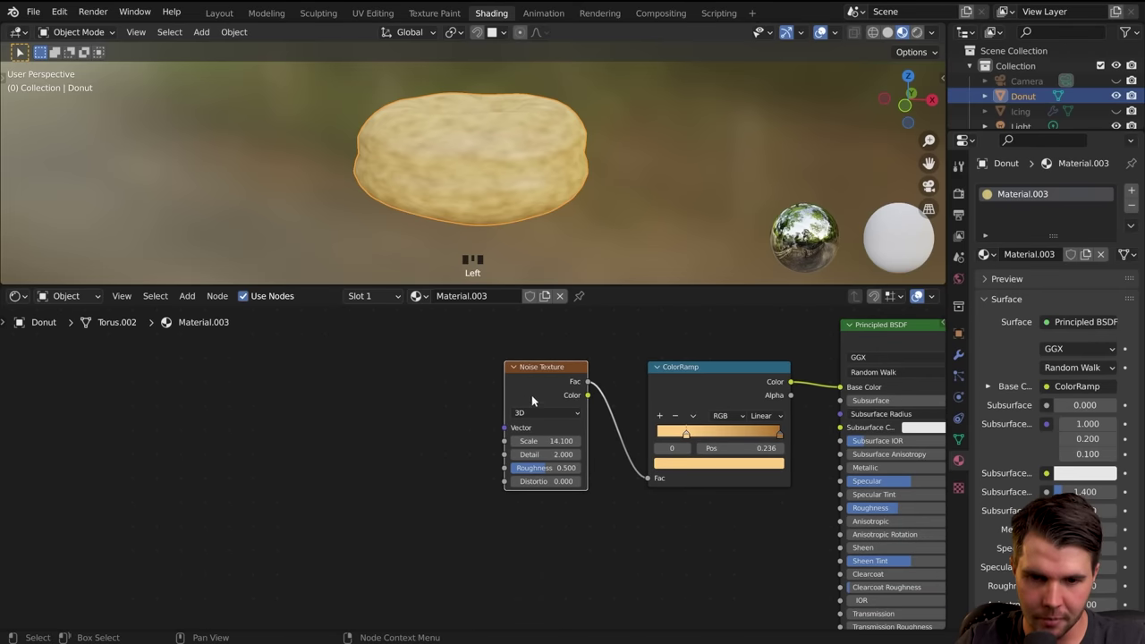
Step: Nudge the Noise Texture node closer to the ColorRamp and add a Texture Coordinate node in front of it
left_click_drag(532, 401, 550, 406)
left_click(261, 339)
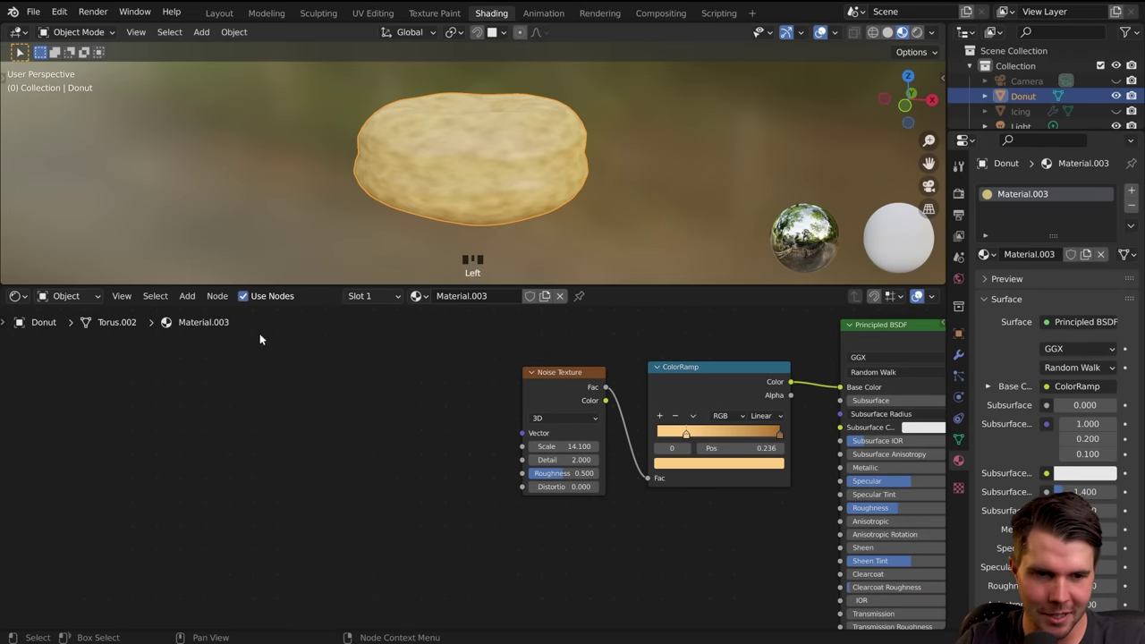
key("shift+a")
mouse_move(373, 421)
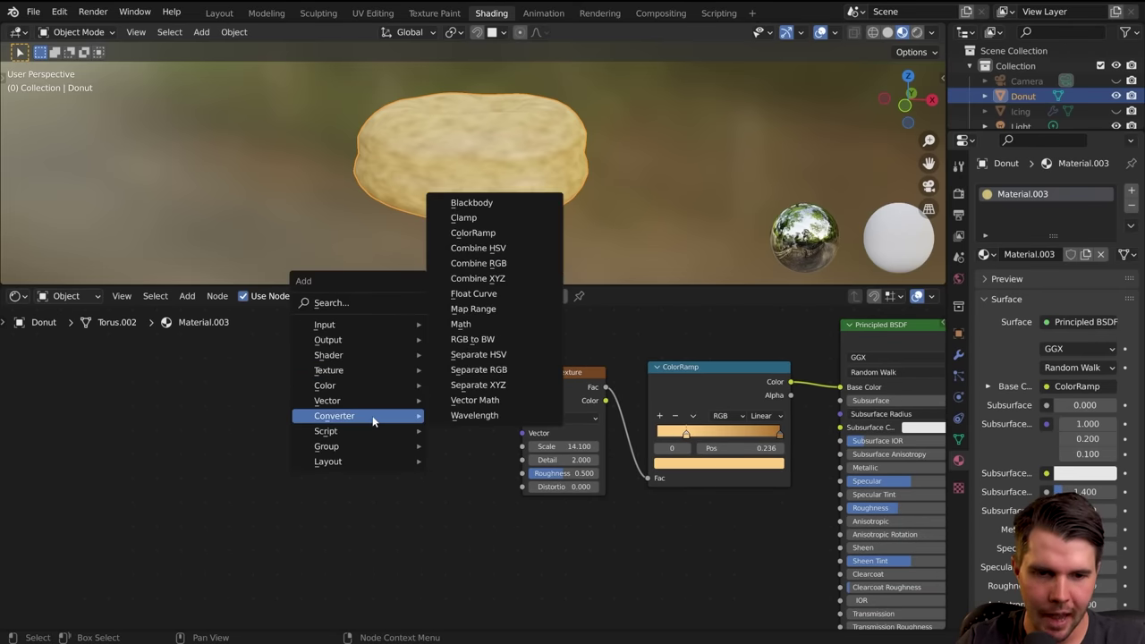
mouse_move(374, 328)
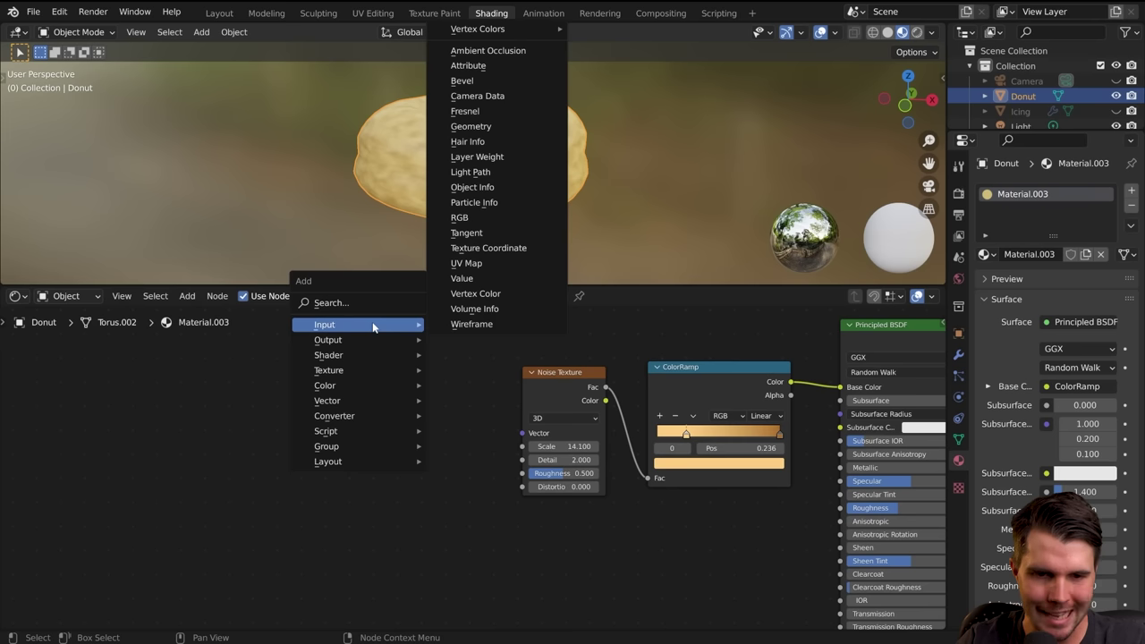
left_click(539, 248)
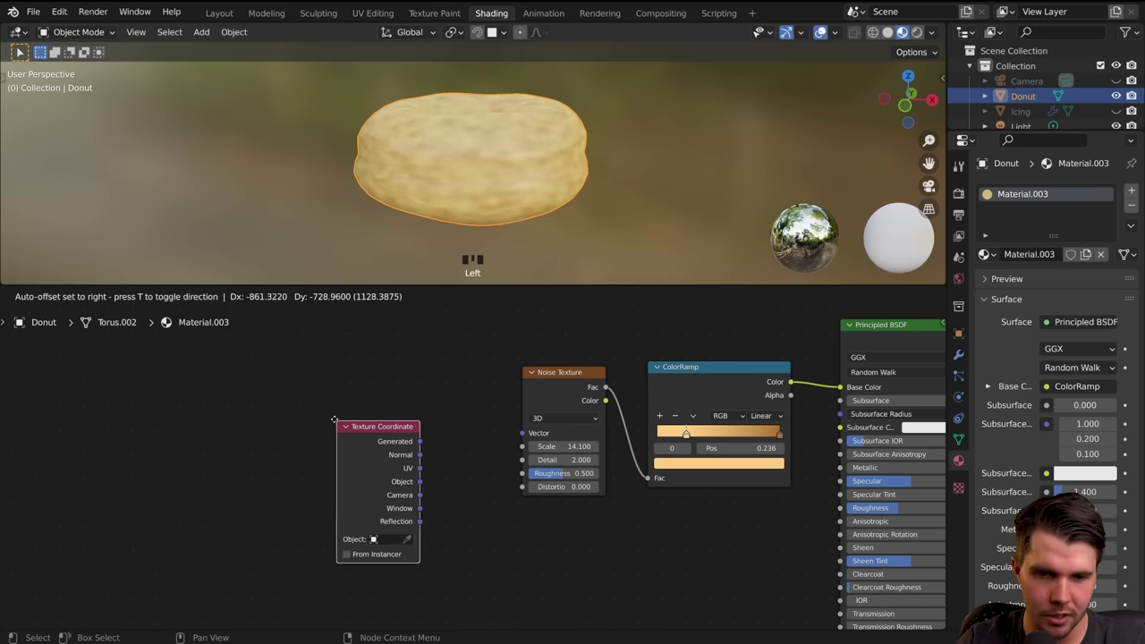
left_click(401, 384)
mouse_move(442, 392)
left_mouse_down()
mouse_move(513, 381)
mouse_move(525, 433)
mouse_move(450, 398)
left_mouse_up()
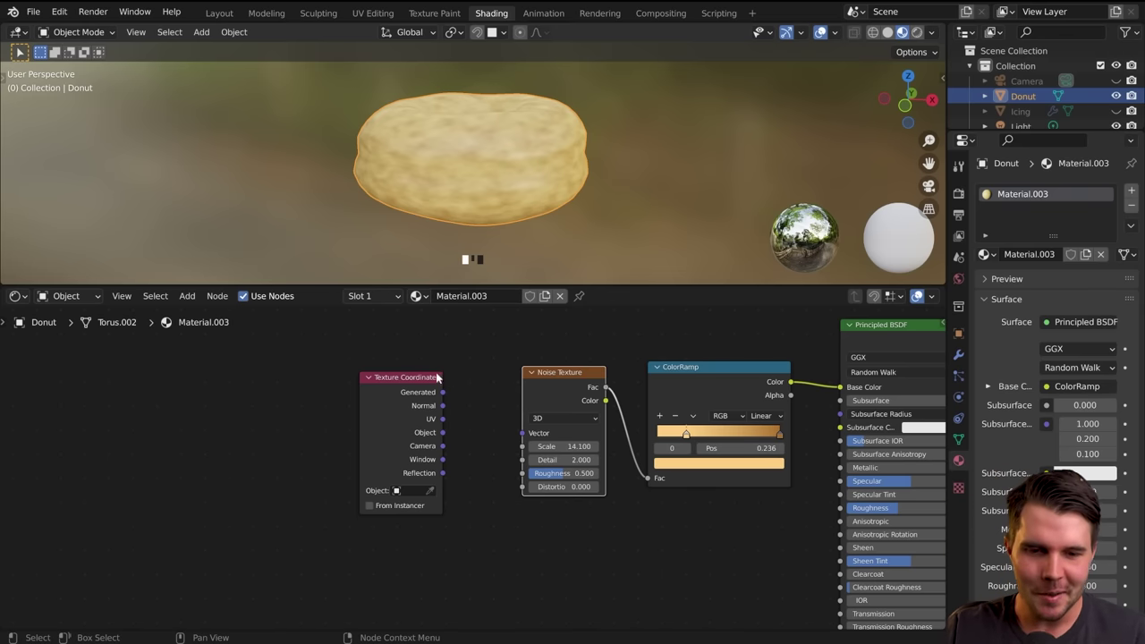
left_click_drag(442, 392, 458, 390)
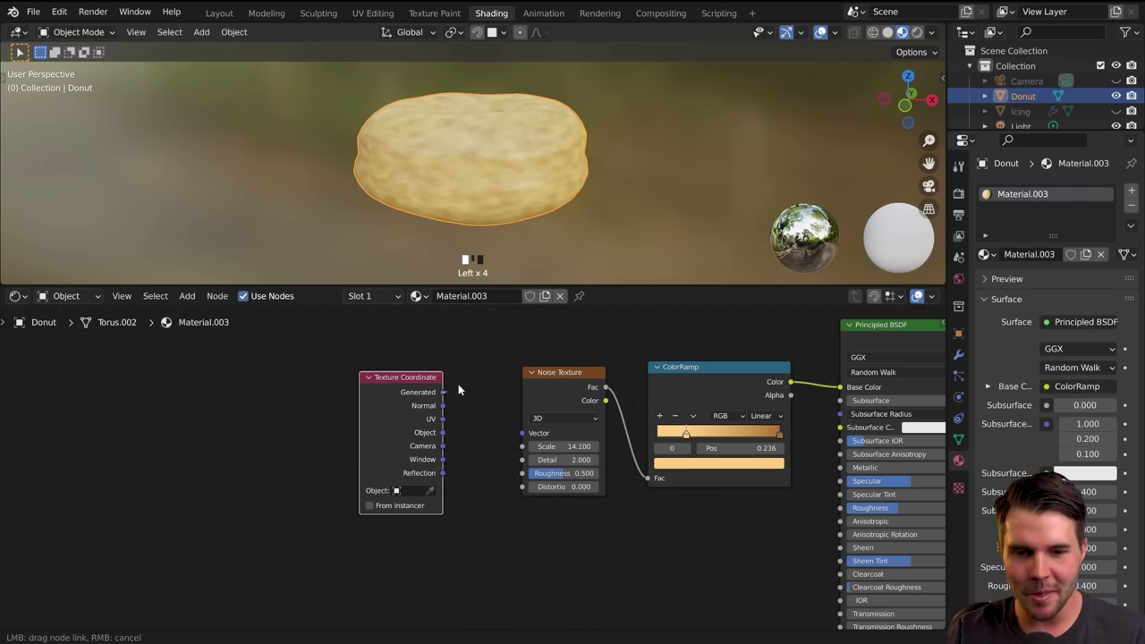
left_click_drag(522, 435, 523, 433)
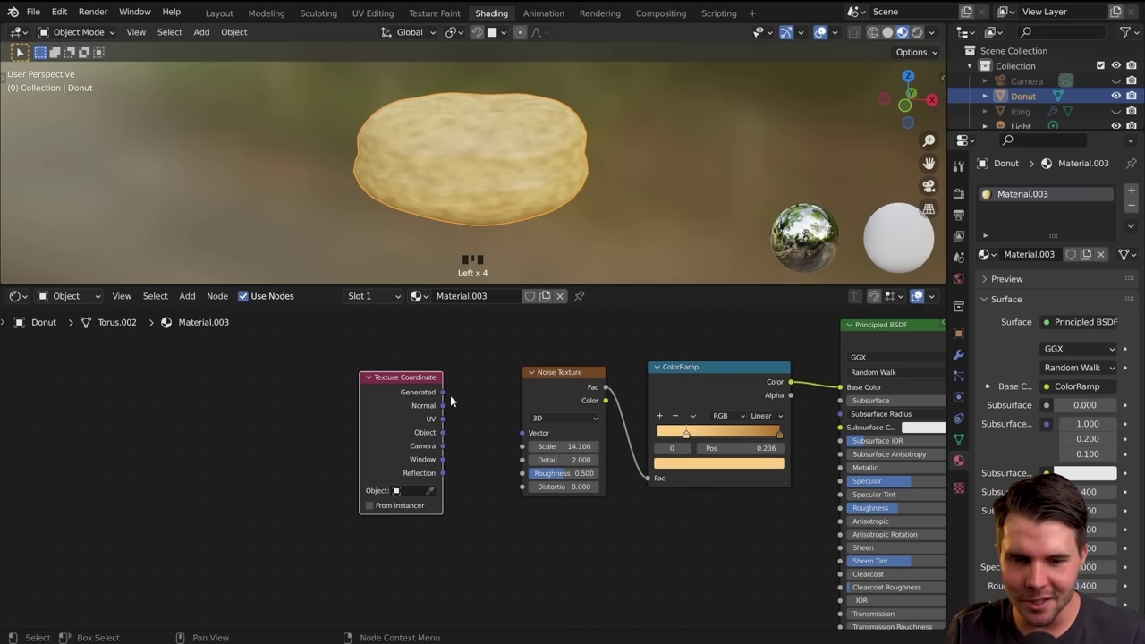
middle_click_drag(795, 391, 600, 361)
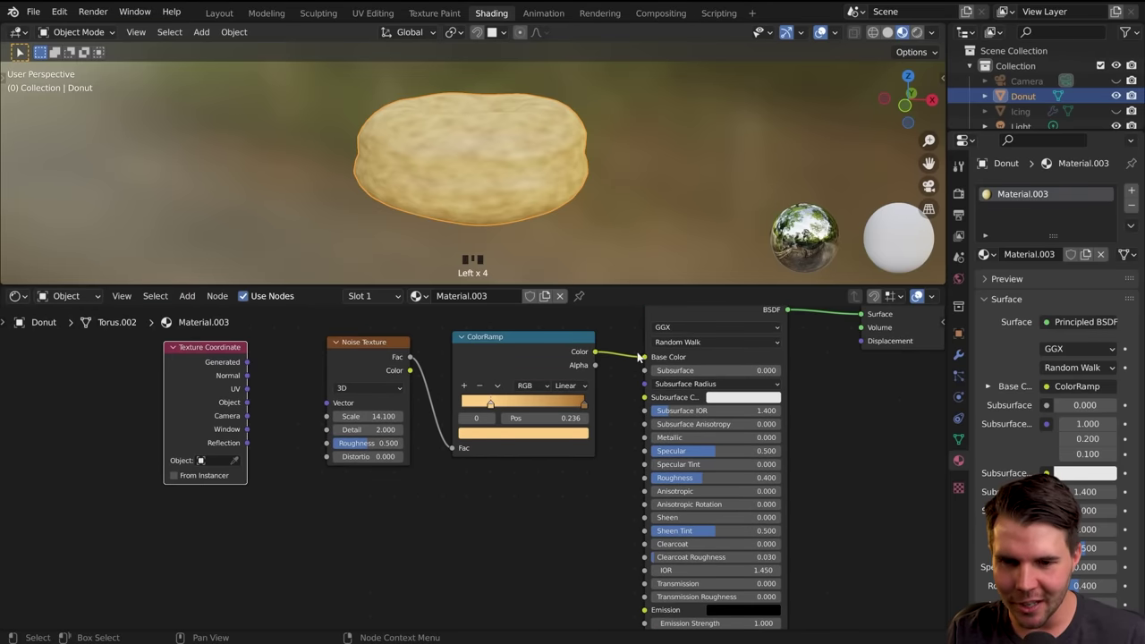
middle_click_drag(787, 320, 777, 332)
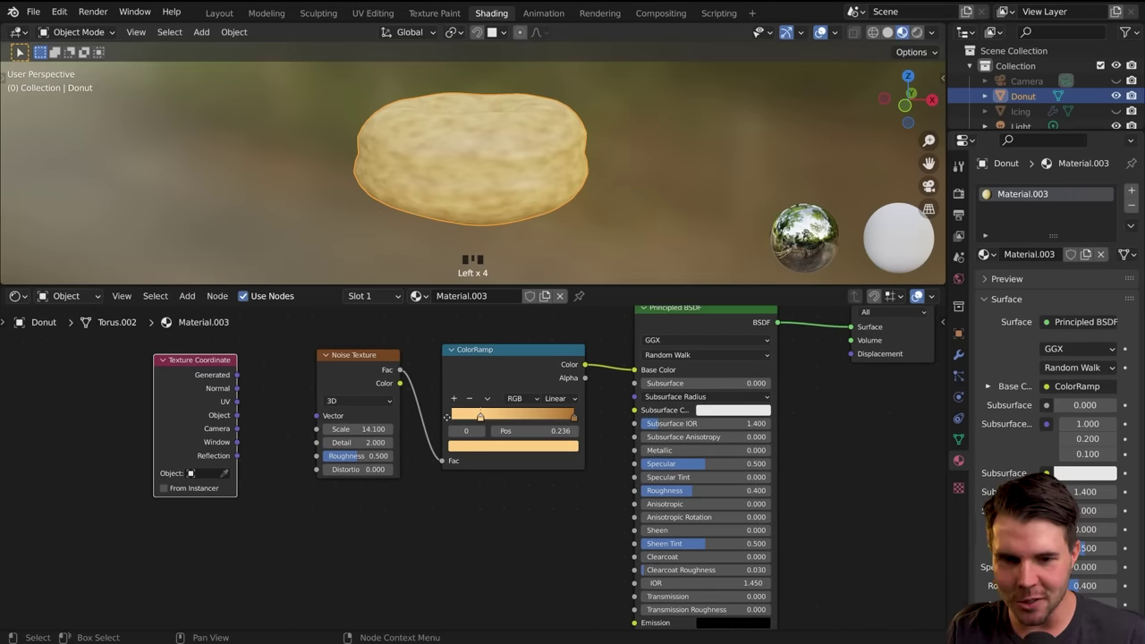
middle_click_drag(447, 417, 631, 399)
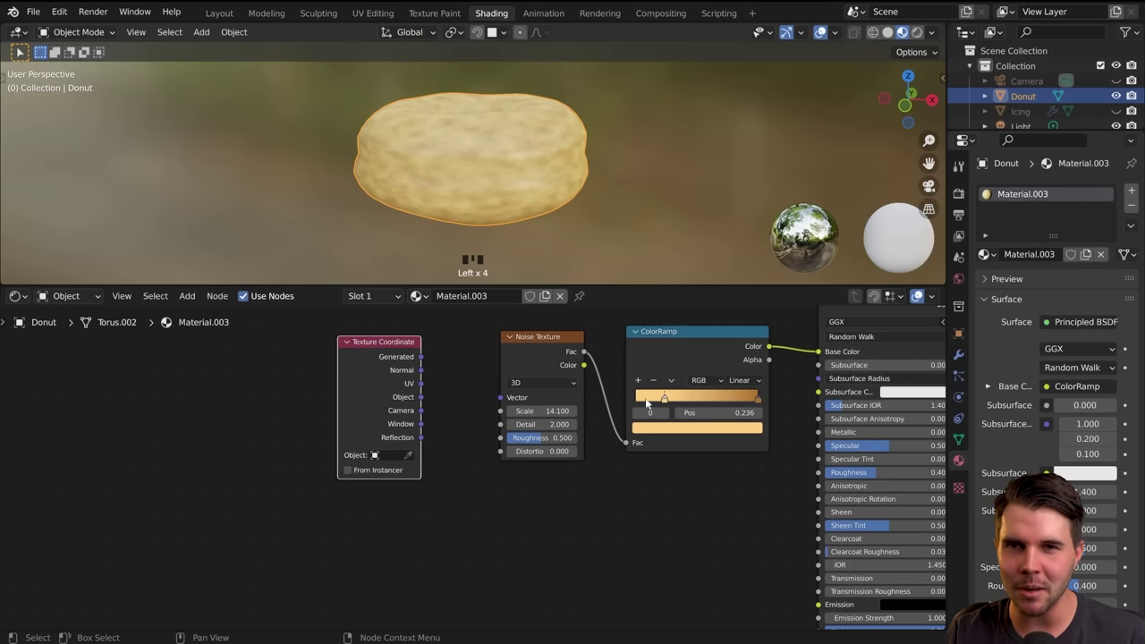
mouse_move(586, 355)
left_mouse_down()
mouse_move(621, 405)
mouse_move(683, 338)
mouse_move(588, 352)
left_mouse_up()
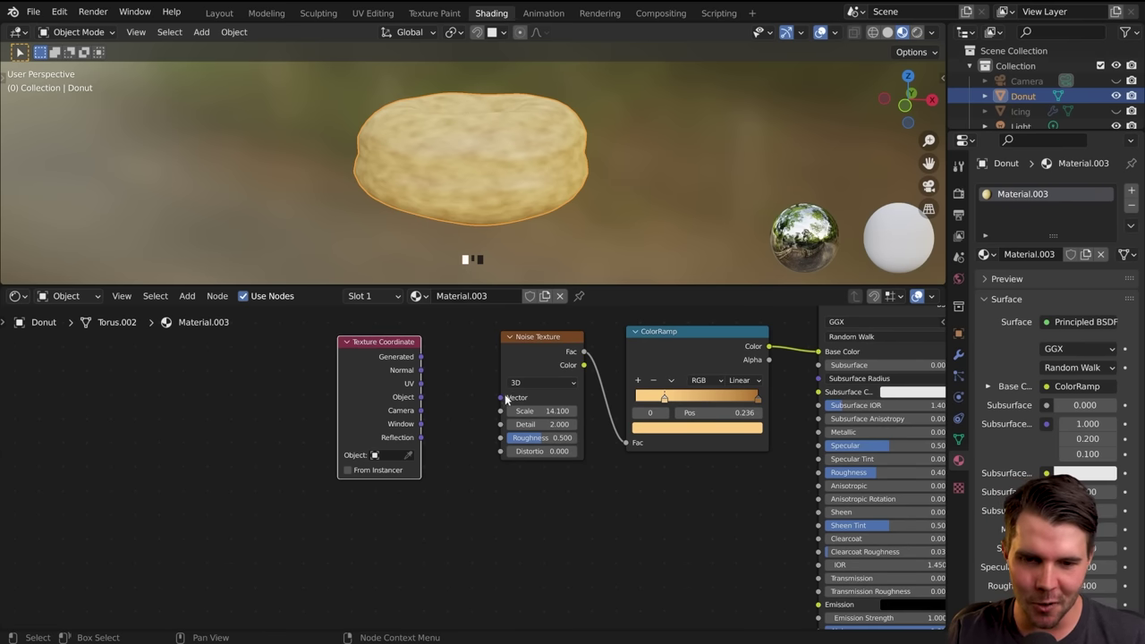
Step: Connect the Texture Coordinate's Object output to the Noise Texture's Vector input after trying the Generated output
left_click_drag(506, 396, 420, 357)
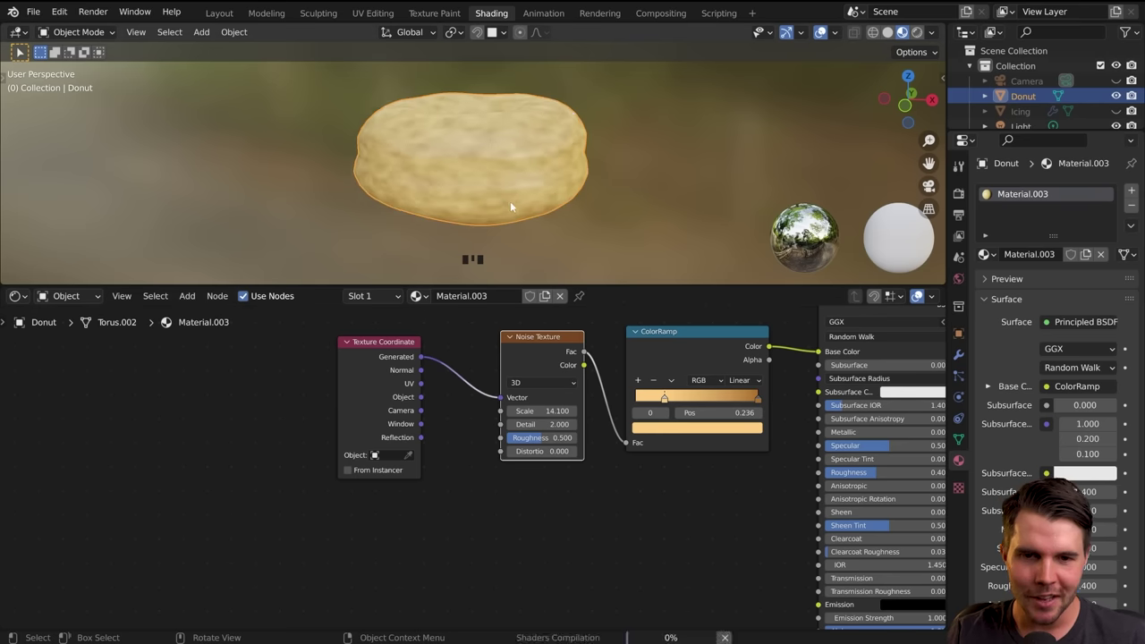
scroll(510, 205, "up", 2)
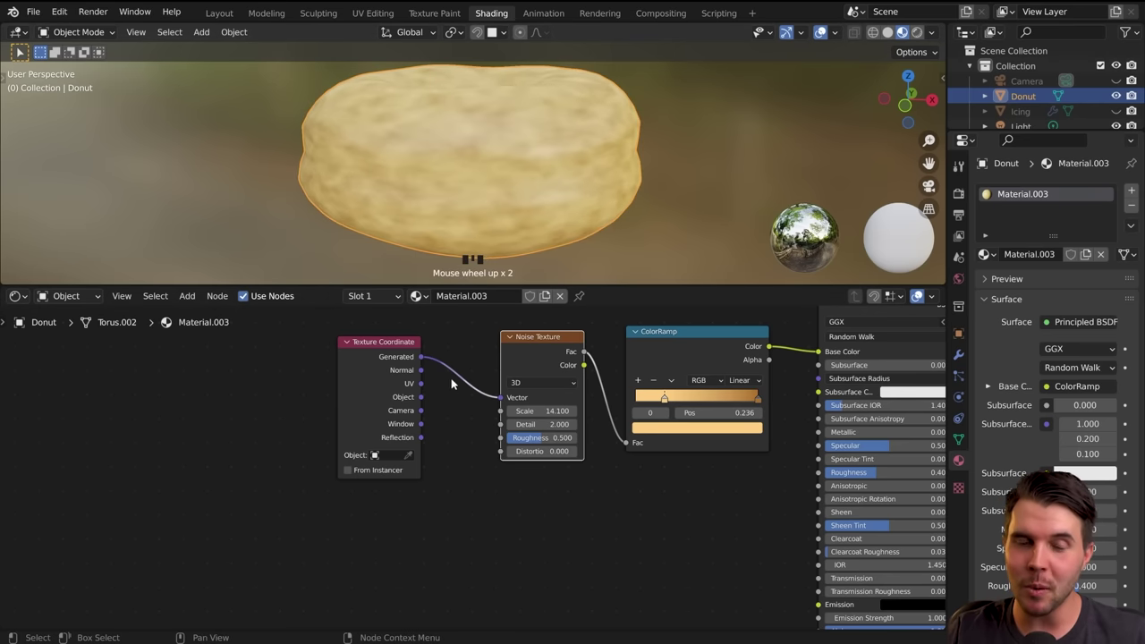
left_click_drag(422, 396, 501, 397)
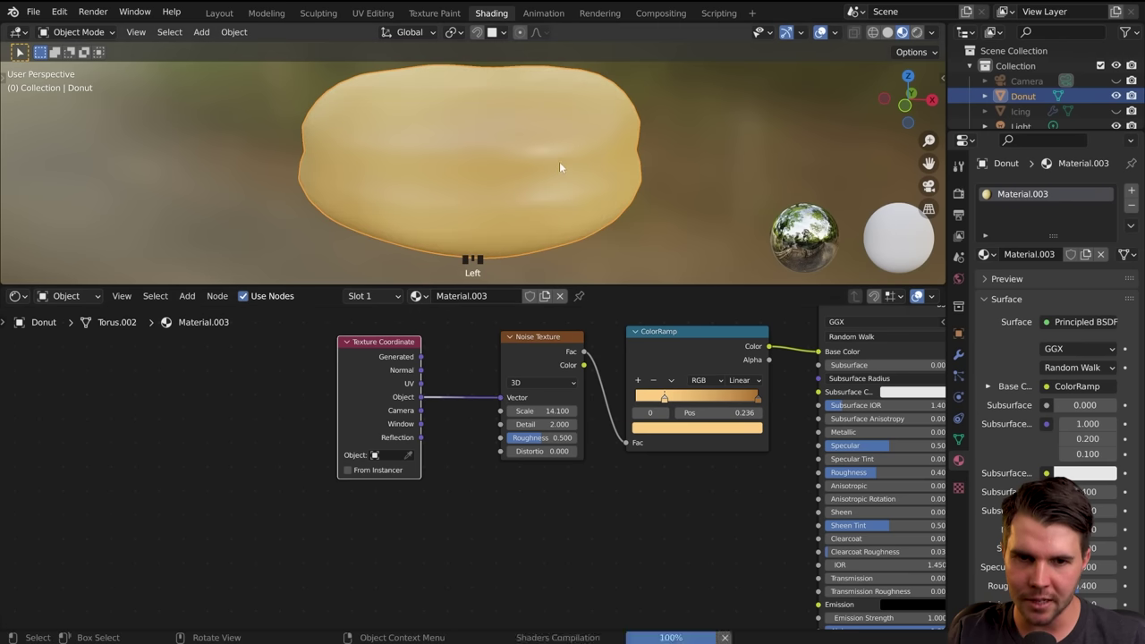
middle_click_drag(563, 173, 542, 215)
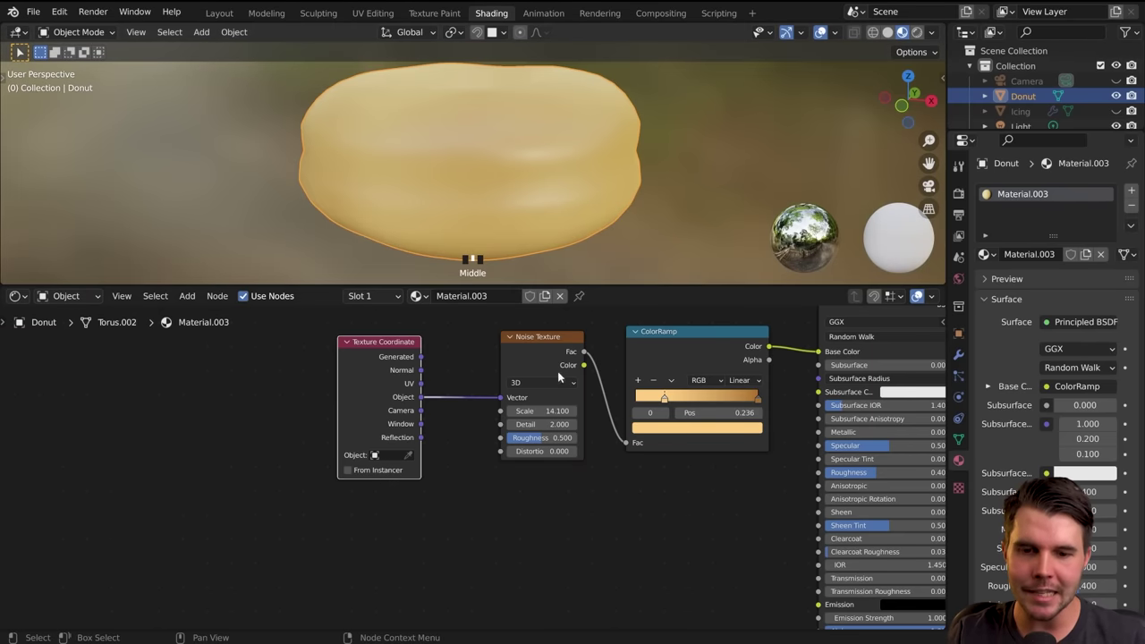
Step: Try a Noise Texture Scale of 140.2 and inspect the pattern around the donut, up close and from different sides
left_click_drag(540, 411, 648, 410)
middle_click_drag(573, 211, 562, 107)
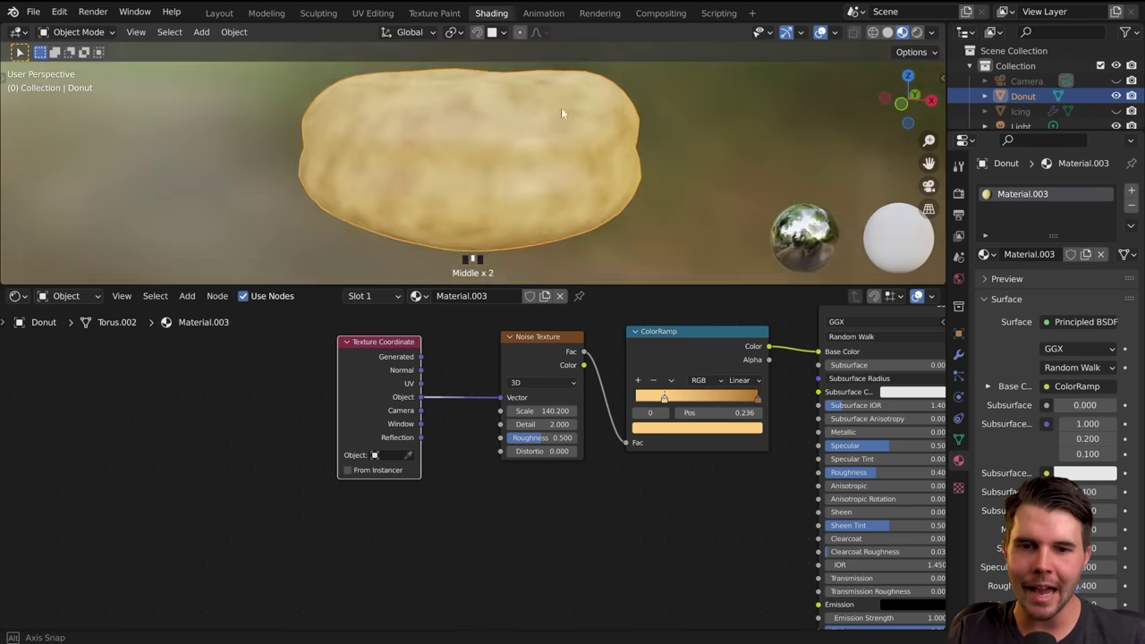
scroll(451, 158, "up", 2)
middle_click_drag(451, 158, 455, 145)
scroll(620, 172, "down", 2)
middle_click_drag(619, 172, 527, 181)
scroll(526, 206, "down", 1)
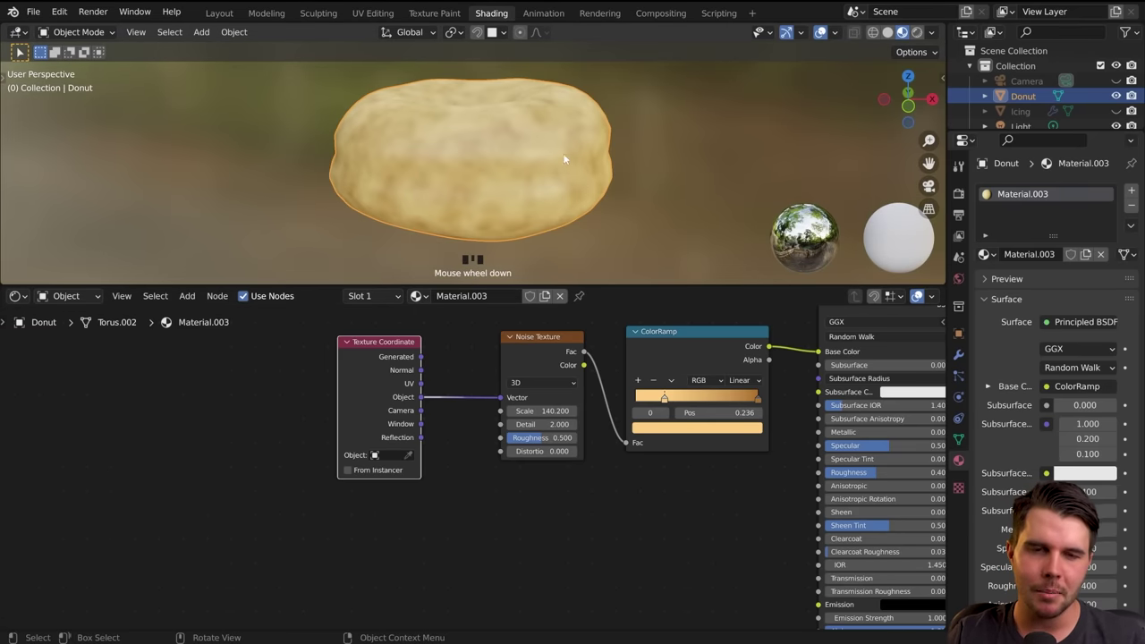
middle_click_drag(581, 175, 563, 173)
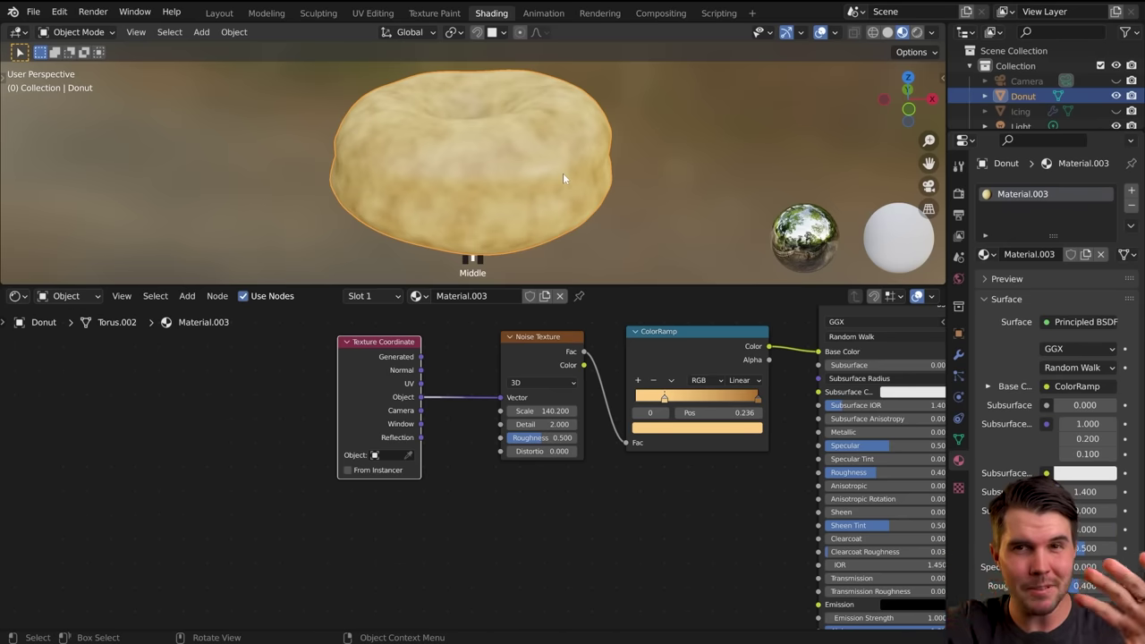
middle_click_drag(563, 175, 365, 141)
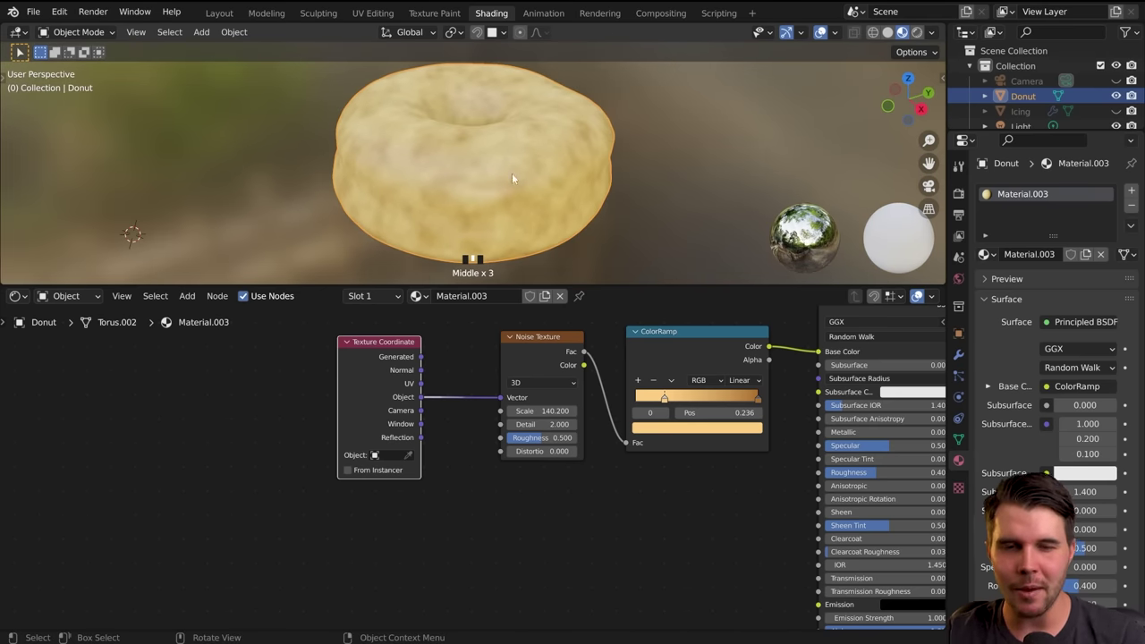
middle_click_drag(512, 178, 567, 195)
Step: Set the Noise Texture's Scale to 65.8 and check the pattern on the donut
mouse_move(542, 411)
left_mouse_down()
mouse_move(506, 411)
mouse_move(536, 411)
left_mouse_up()
middle_click_drag(535, 151, 443, 179)
left_click_drag(542, 411, 508, 411)
middle_click_drag(672, 176, 603, 212)
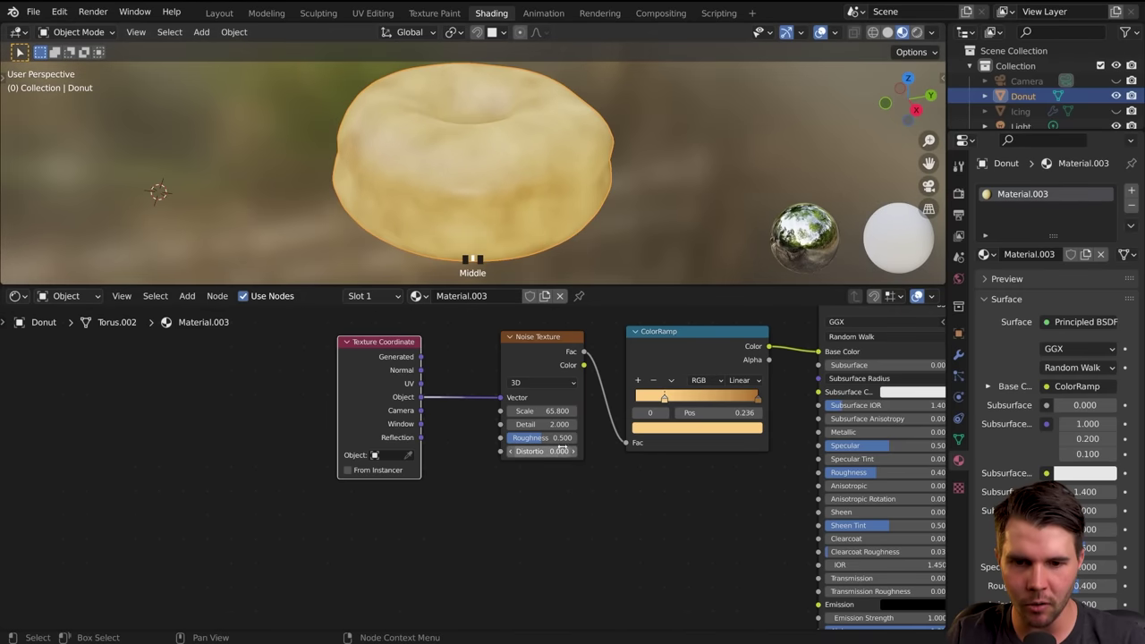
Step: Compare Noise Texture Detail values of 0 and 3.5 on the donut, and return Detail to 2
mouse_move(537, 424)
left_mouse_down()
mouse_move(547, 424)
mouse_move(524, 424)
left_mouse_up()
mouse_move(581, 221)
middle_mouse_down()
mouse_move(445, 263)
mouse_move(512, 224)
mouse_move(608, 224)
mouse_move(564, 227)
mouse_move(574, 231)
middle_mouse_up()
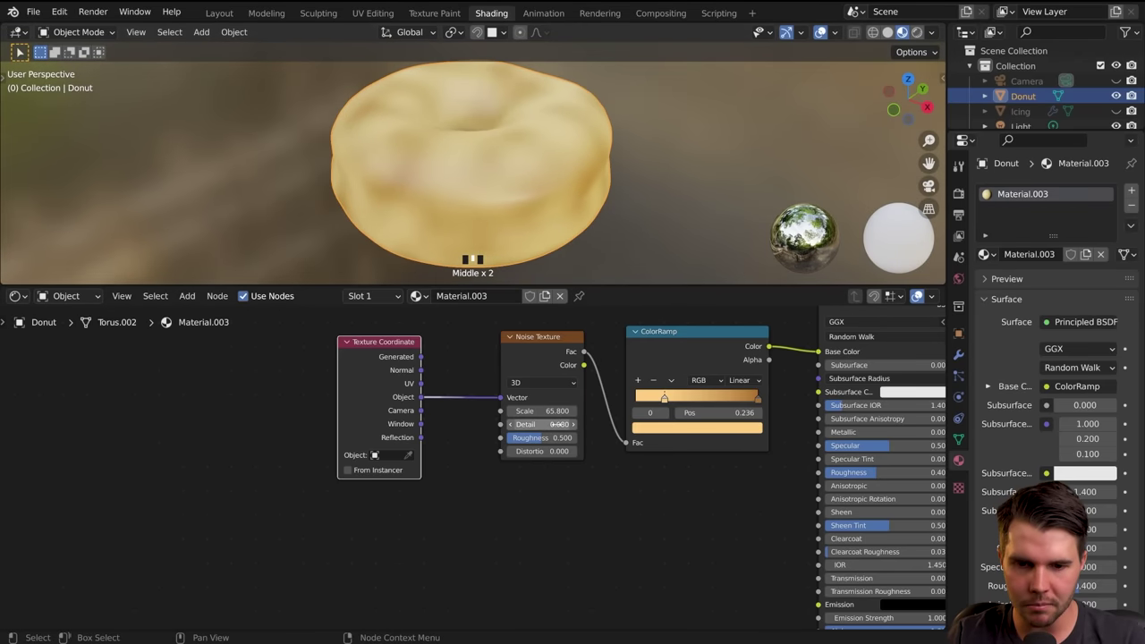
left_click_drag(560, 425, 564, 425)
scroll(520, 165, "up", 3)
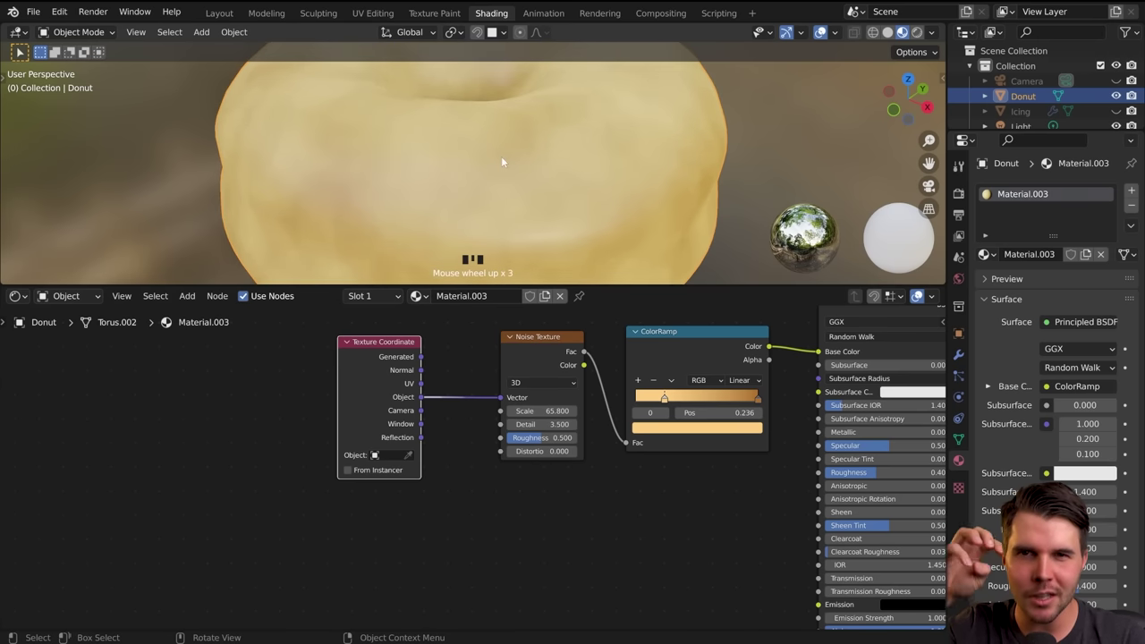
mouse_move(541, 424)
left_mouse_down()
mouse_move(524, 425)
mouse_move(542, 424)
left_mouse_up()
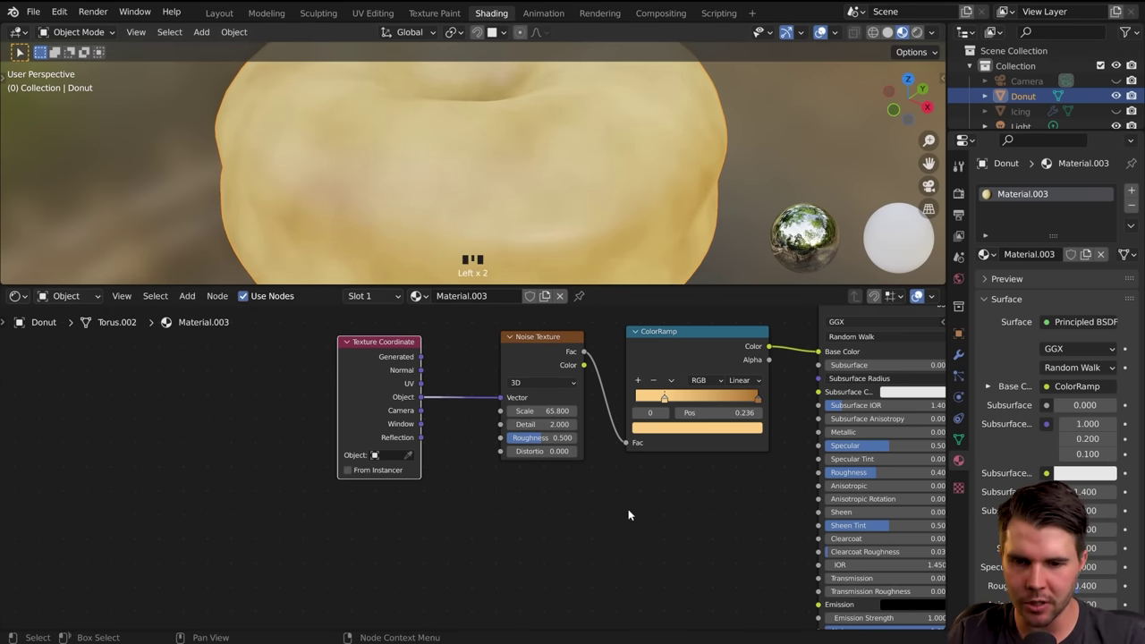
Step: Review the complete node setup and examine the noise pattern on the donut's surface
scroll(628, 509, "down", 3)
scroll(614, 163, "down", 3)
scroll(586, 203, "down", 1)
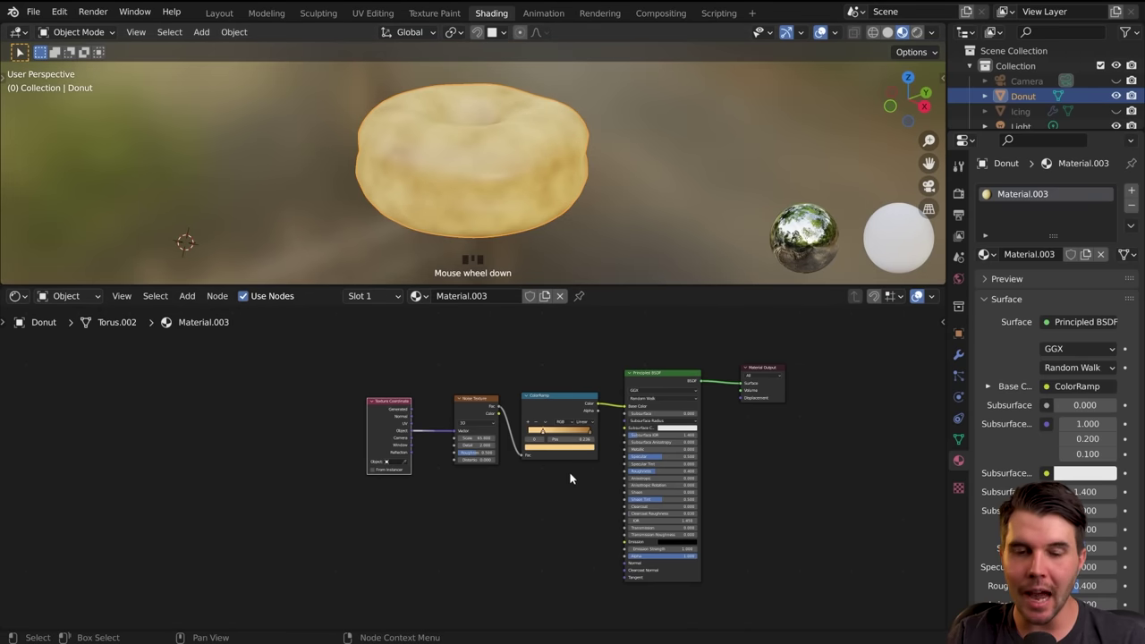
scroll(568, 475, "up", 2)
left_click(467, 459)
scroll(524, 196, "up", 3)
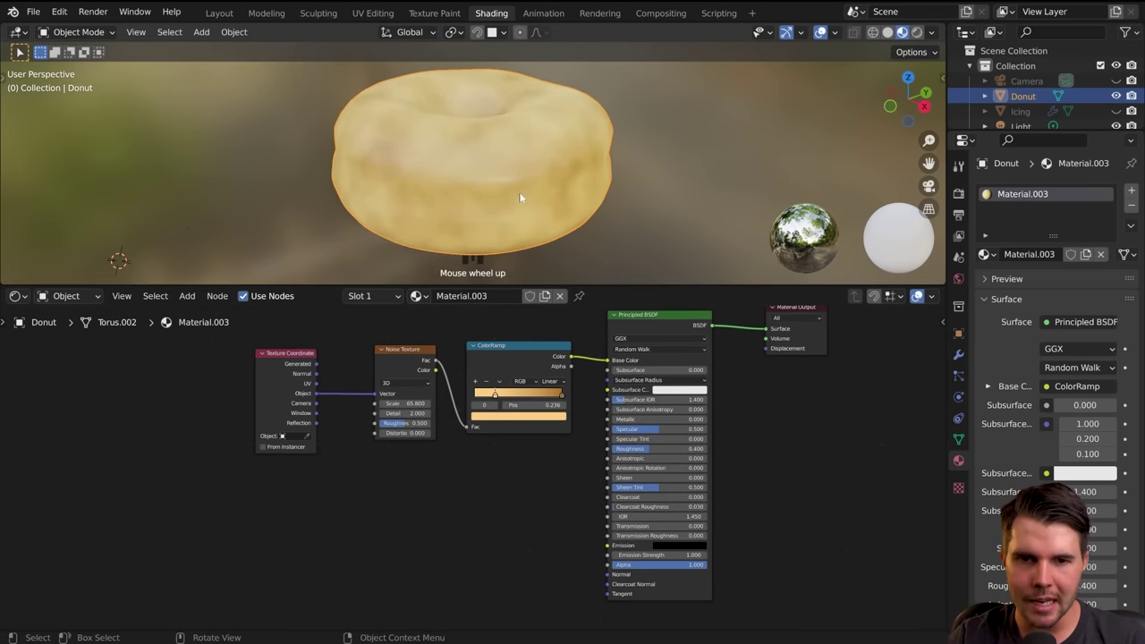
middle_click_drag(492, 159, 452, 181)
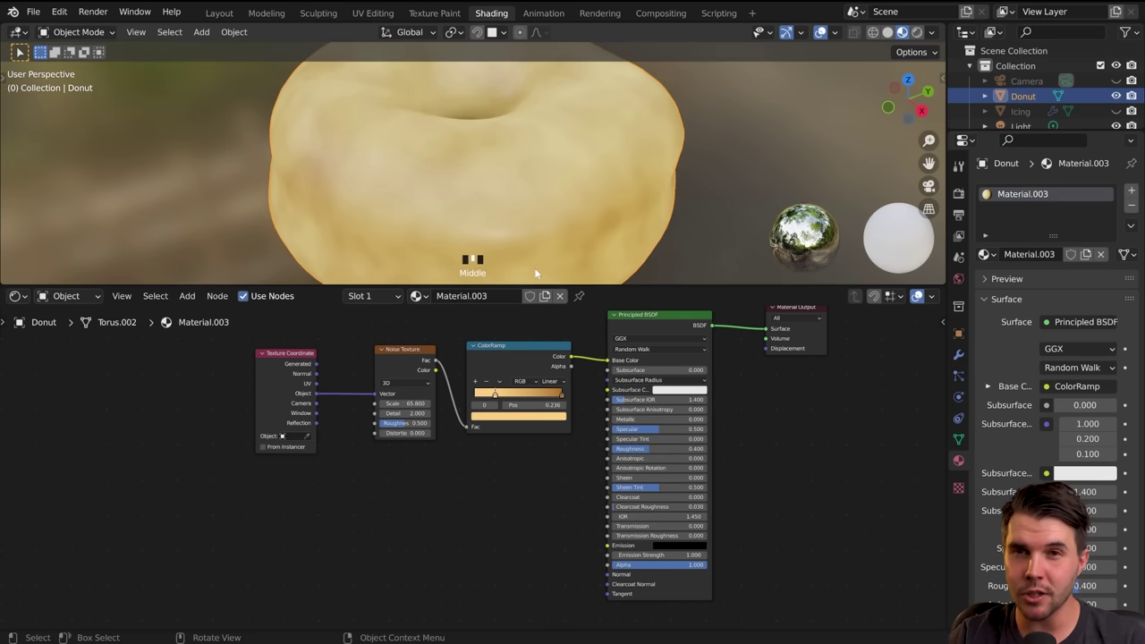
Step: Move the Noise Texture and ColorRamp nodes slightly closer to the Texture Coordinate node
mouse_move(405, 363)
left_mouse_down()
mouse_move(383, 358)
mouse_move(391, 369)
mouse_move(387, 356)
left_mouse_up()
mouse_move(530, 352)
left_mouse_down()
mouse_move(525, 344)
mouse_move(545, 345)
left_mouse_up()
left_click_drag(608, 361, 514, 358)
middle_click_drag(583, 482, 531, 418)
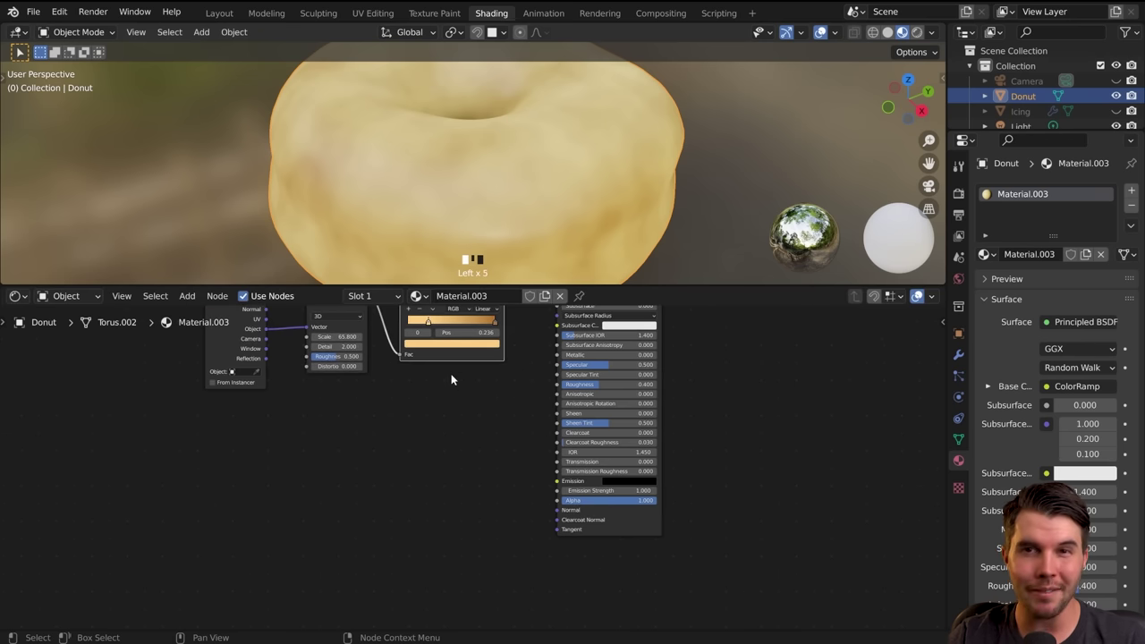
middle_click_drag(452, 384, 402, 438)
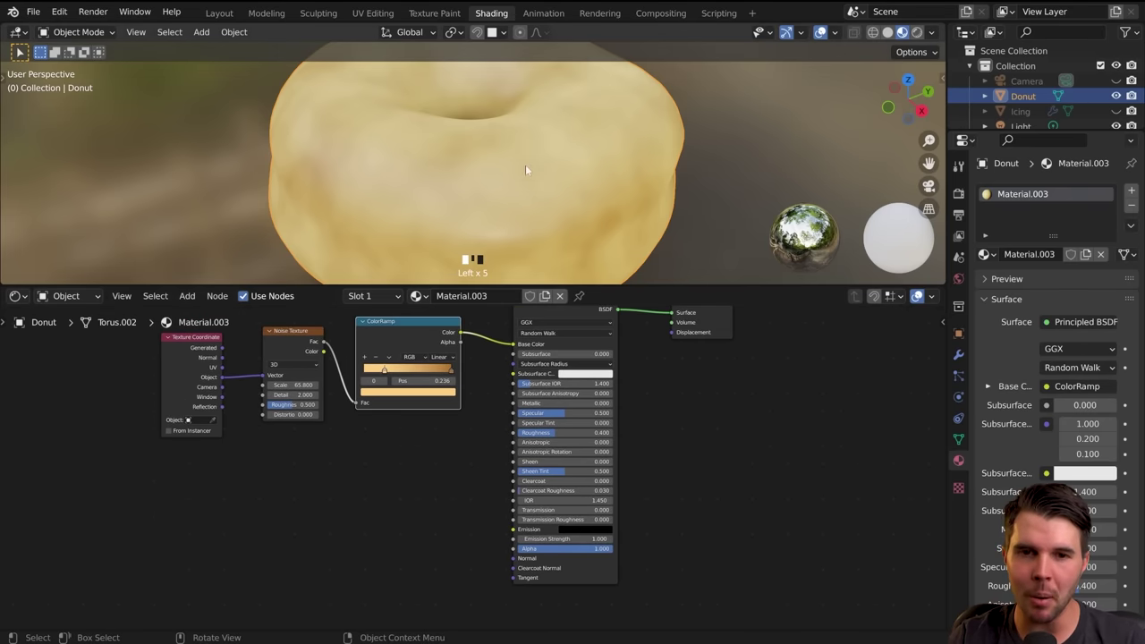
Step: Bring up the real donut reference photo and examine the crust's color, fine surface texture and pale middle band up close
scroll(524, 166, "down", 2)
mouse_move(523, 167)
middle_mouse_down()
mouse_move(498, 153)
mouse_move(514, 158)
middle_mouse_up()
key("alt+Tab")
left_click(361, 413)
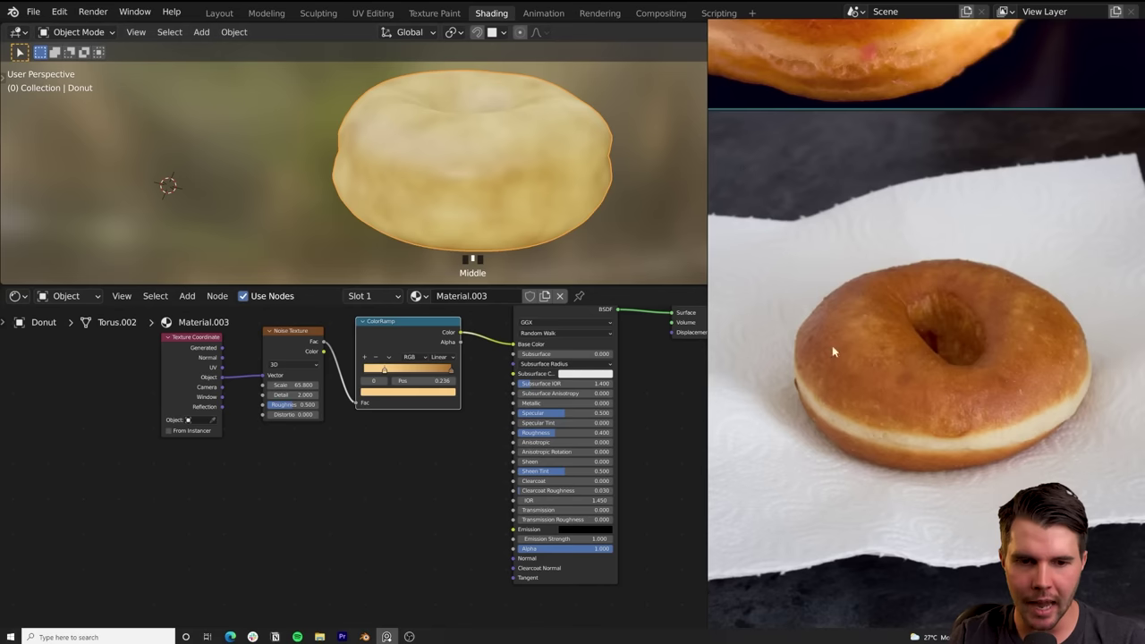
scroll(832, 346, "up", 6)
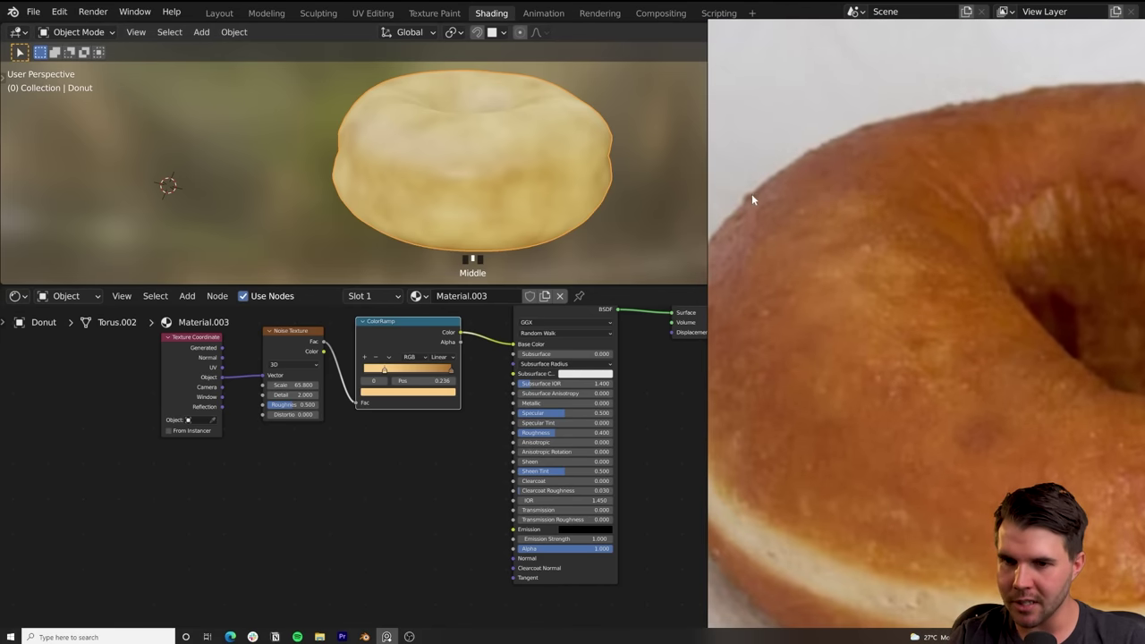
scroll(946, 120, "down", 5)
scroll(944, 236, "up", 6)
middle_click_drag(900, 235, 903, 215)
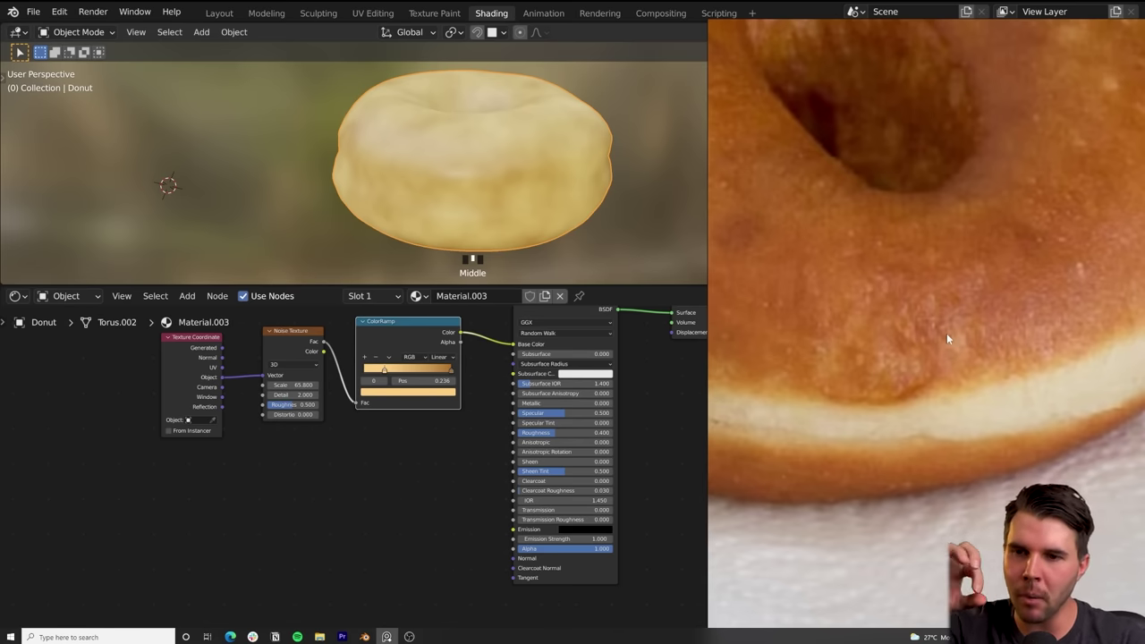
scroll(939, 286, "down", 3)
scroll(954, 295, "down", 2)
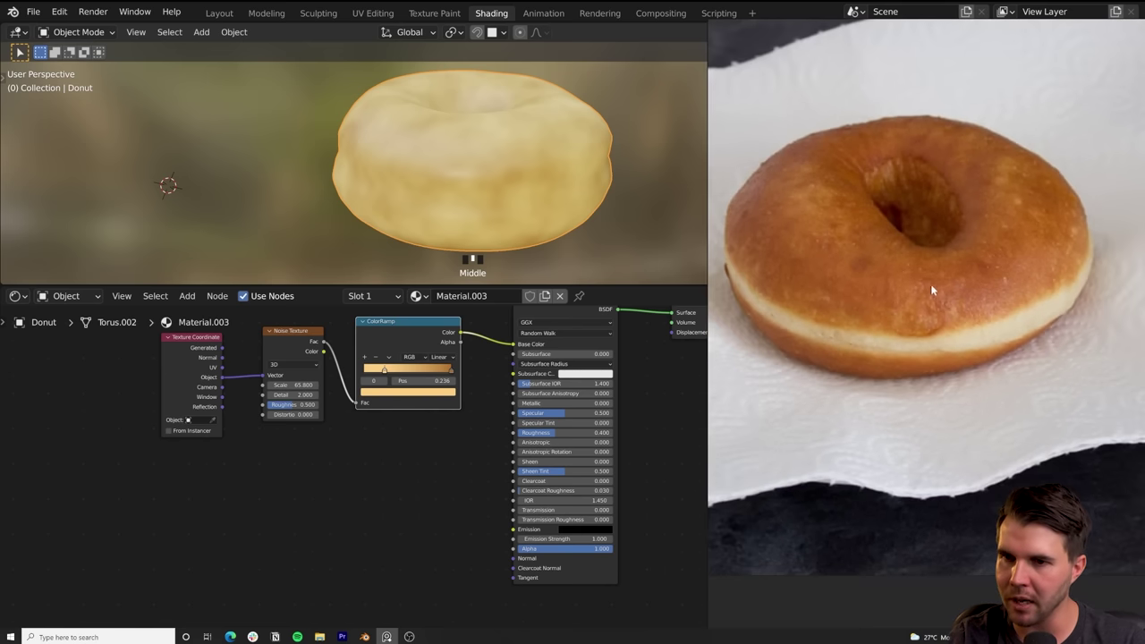
scroll(940, 293, "up", 3)
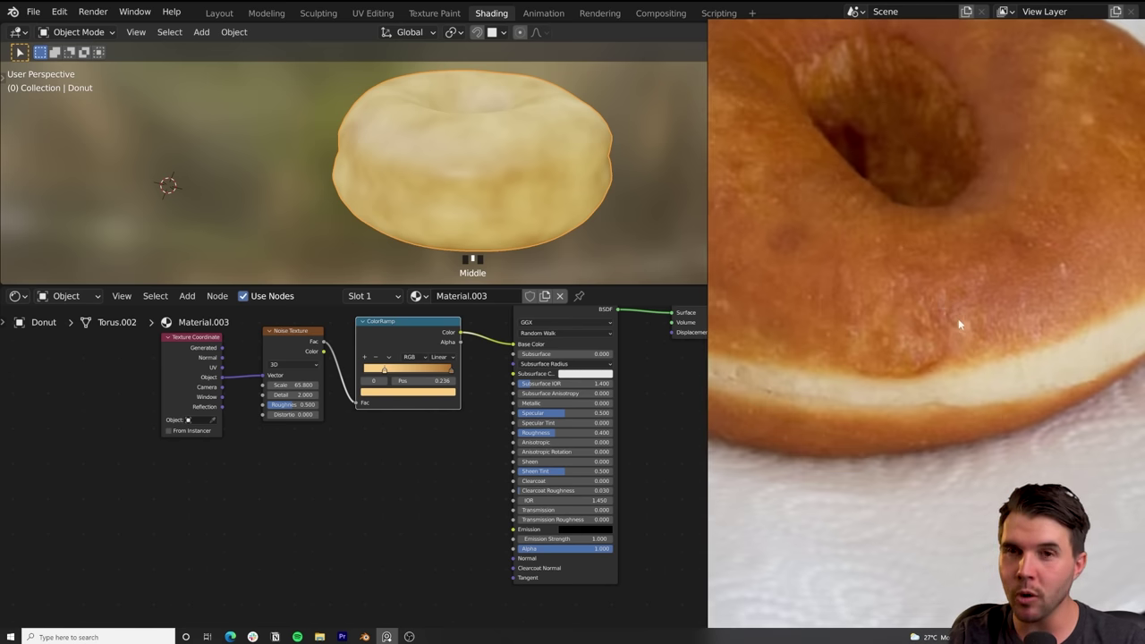
scroll(959, 324, "down", 3)
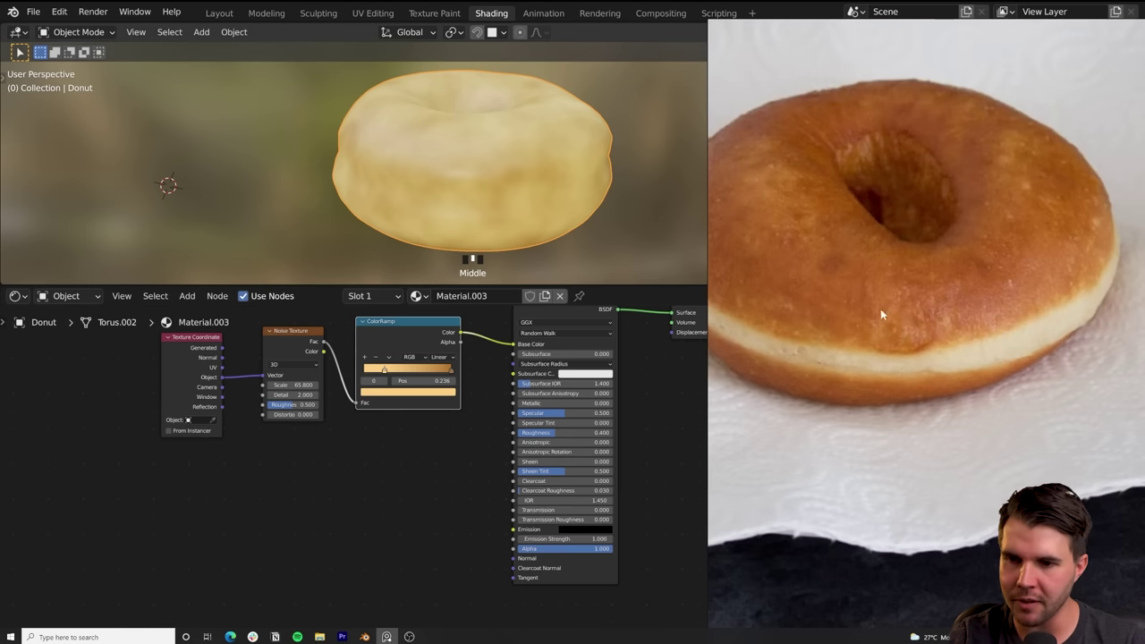
scroll(882, 315, "down", 2)
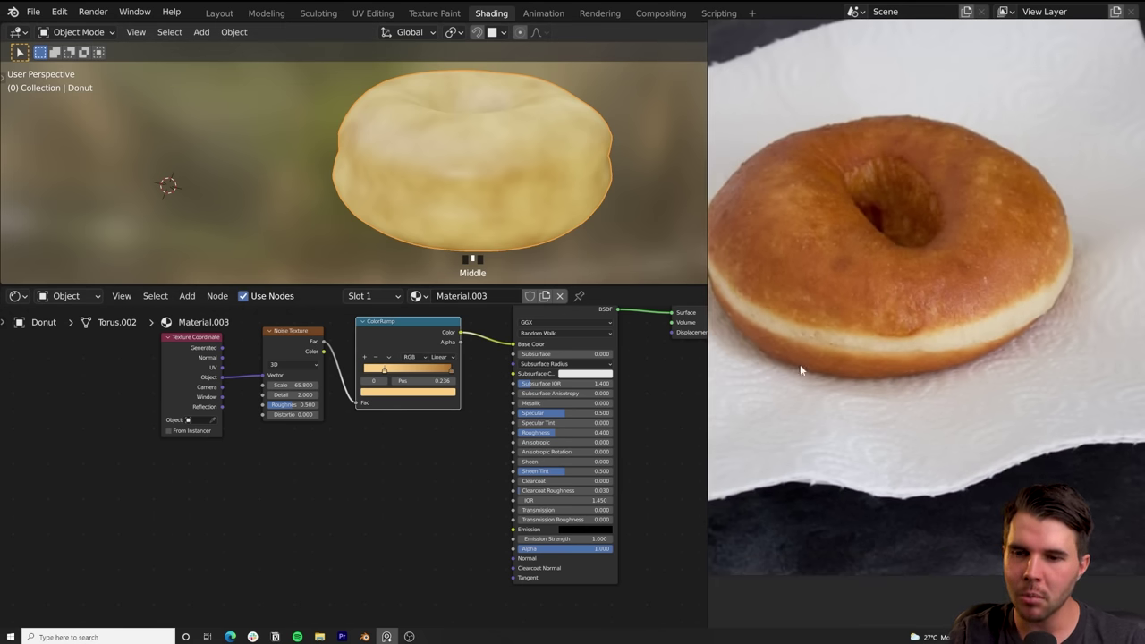
Step: Move the Noise Texture node slightly down and closer to the Texture Coordinate node
left_click(389, 440)
mouse_move(425, 441)
middle_mouse_down()
mouse_move(497, 457)
mouse_move(513, 442)
mouse_move(431, 448)
middle_mouse_up()
scroll(501, 443, "down", 1)
scroll(490, 445, "up", 2)
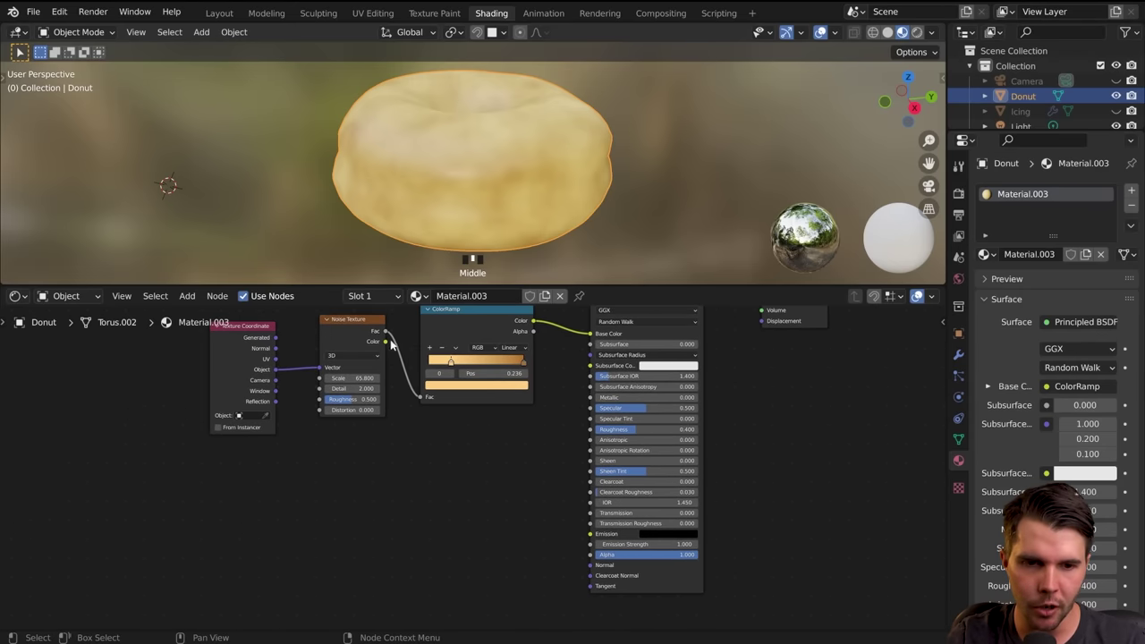
left_click_drag(375, 335, 363, 345)
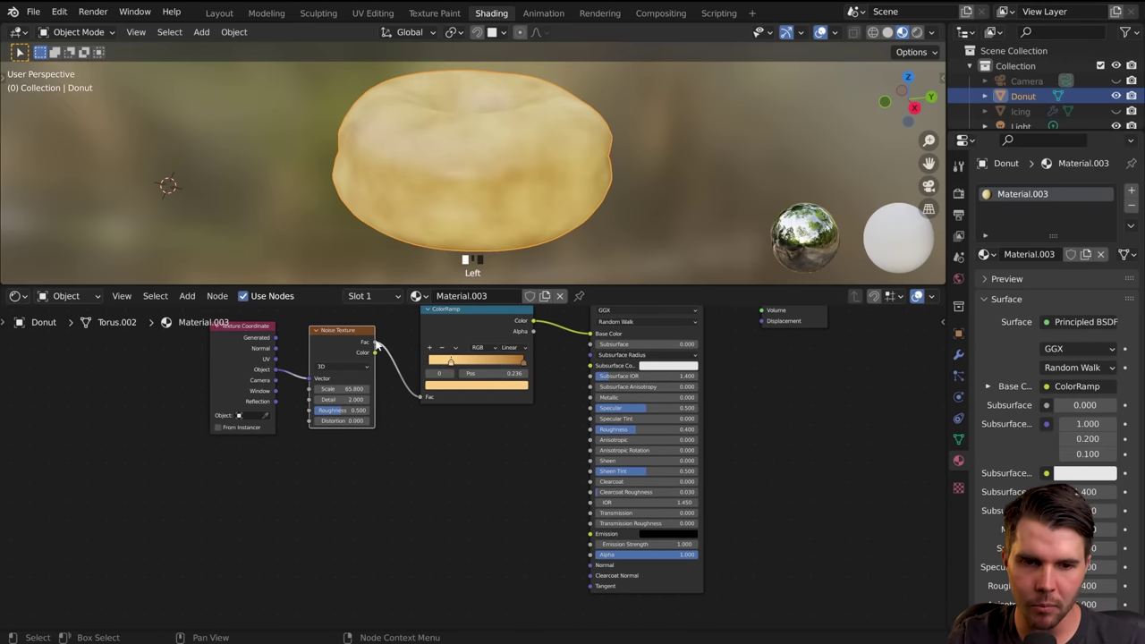
Step: Examine the Principled BSDF node's Normal input and how it relates to the rest of the node setup
left_click_drag(593, 566, 431, 442)
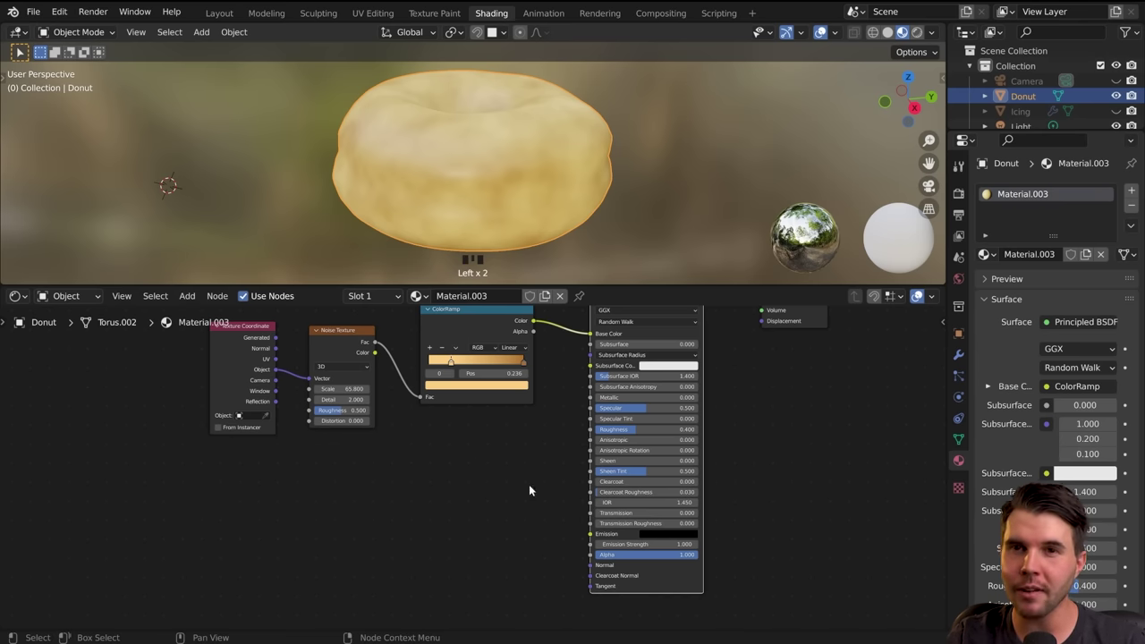
scroll(519, 413, "up", 5)
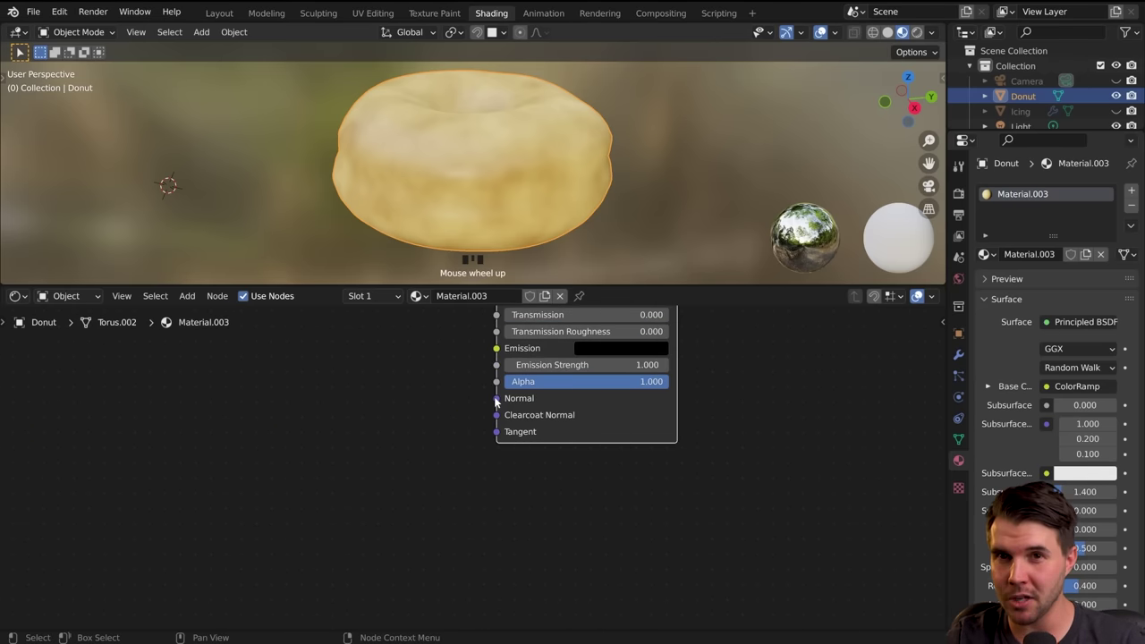
middle_click_drag(492, 425, 495, 507)
scroll(506, 502, "down", 5)
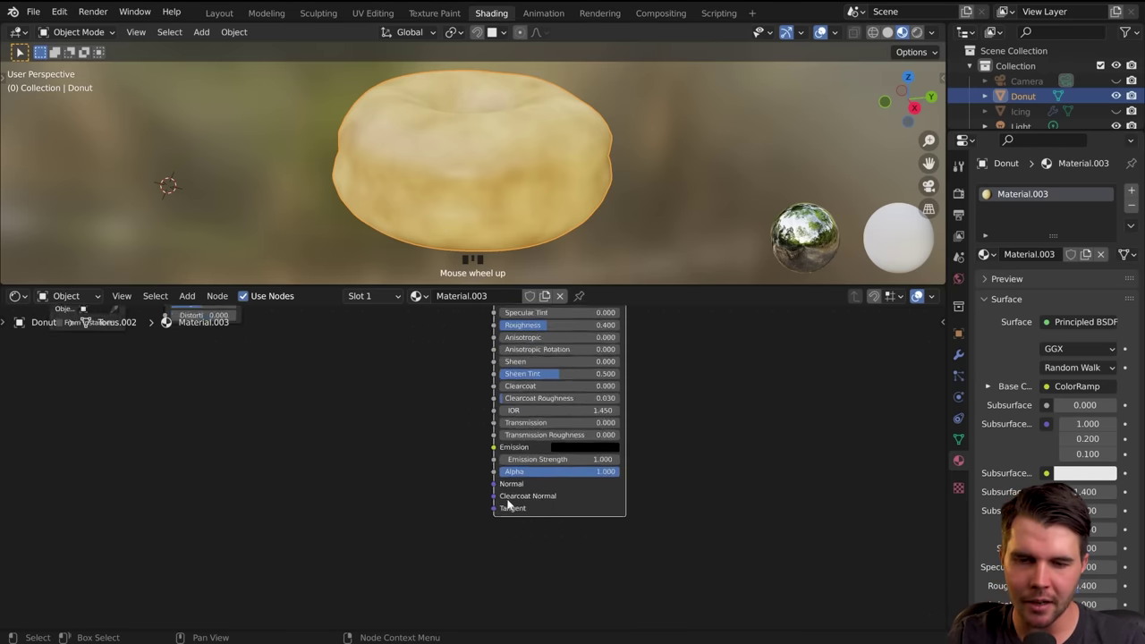
middle_click_drag(525, 472, 593, 532)
scroll(593, 532, "down", 1)
scroll(593, 534, "up", 2)
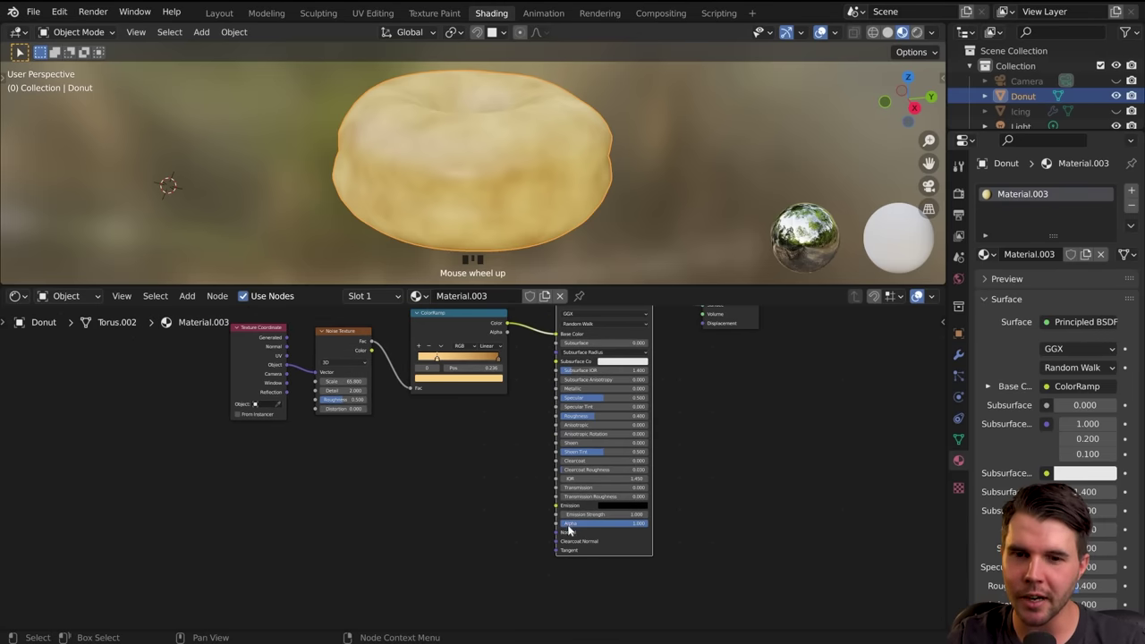
left_click(487, 507)
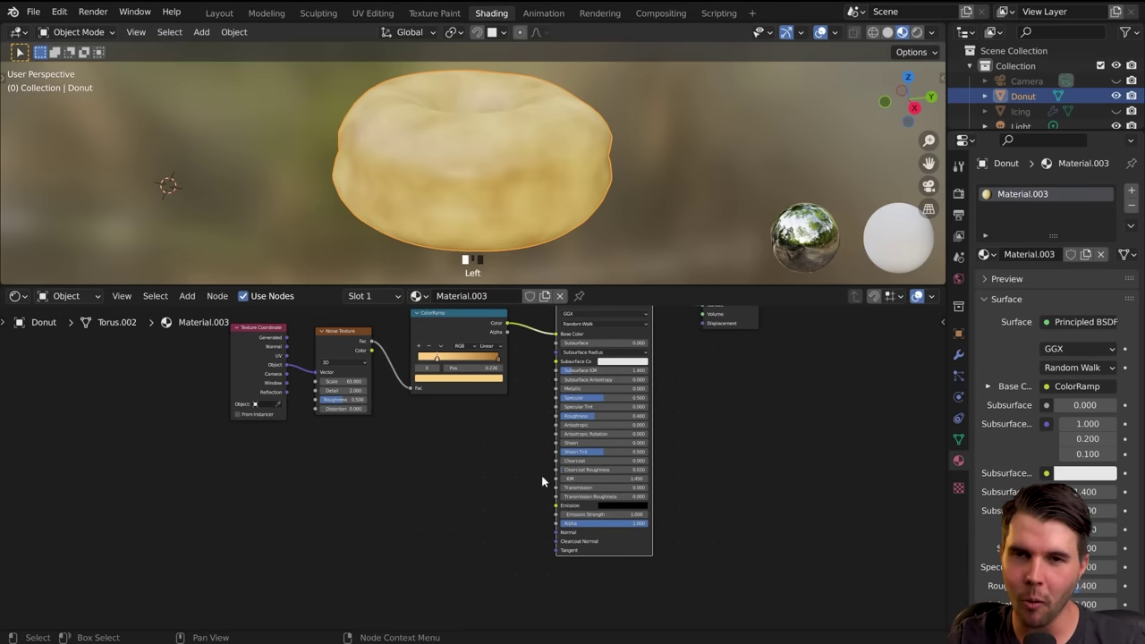
scroll(490, 499, "up", 1)
scroll(491, 499, "up", 1)
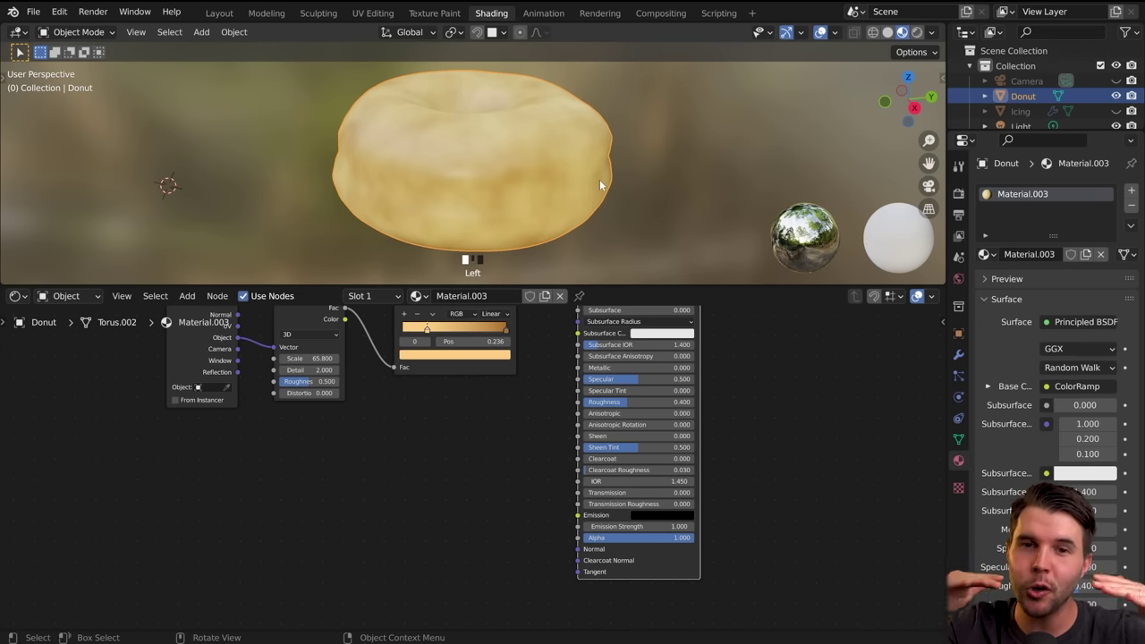
Step: Connect the Noise Texture's Fac output directly to the Principled BSDF's Normal input and view the donut's side up close
left_click_drag(578, 549, 541, 549)
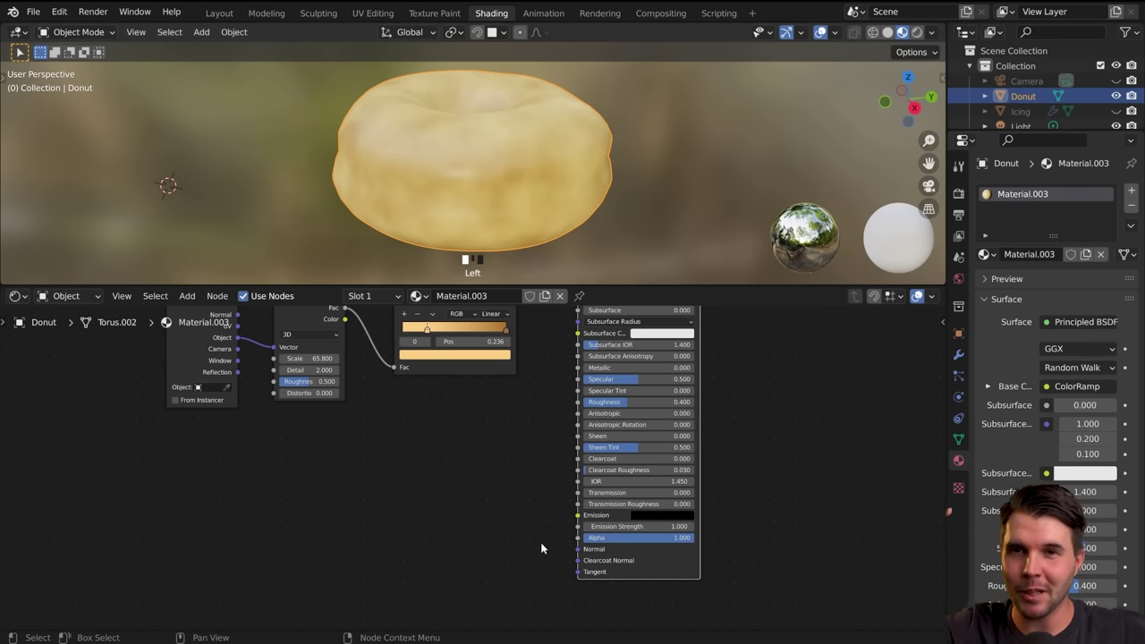
scroll(467, 445, "down", 2)
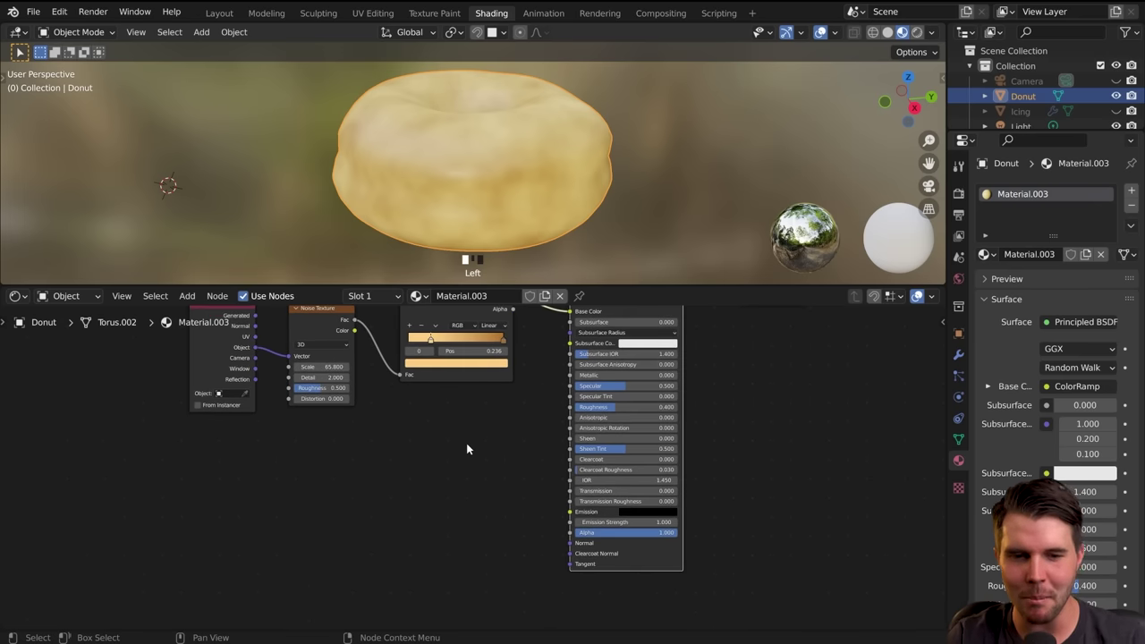
scroll(460, 448, "down", 1)
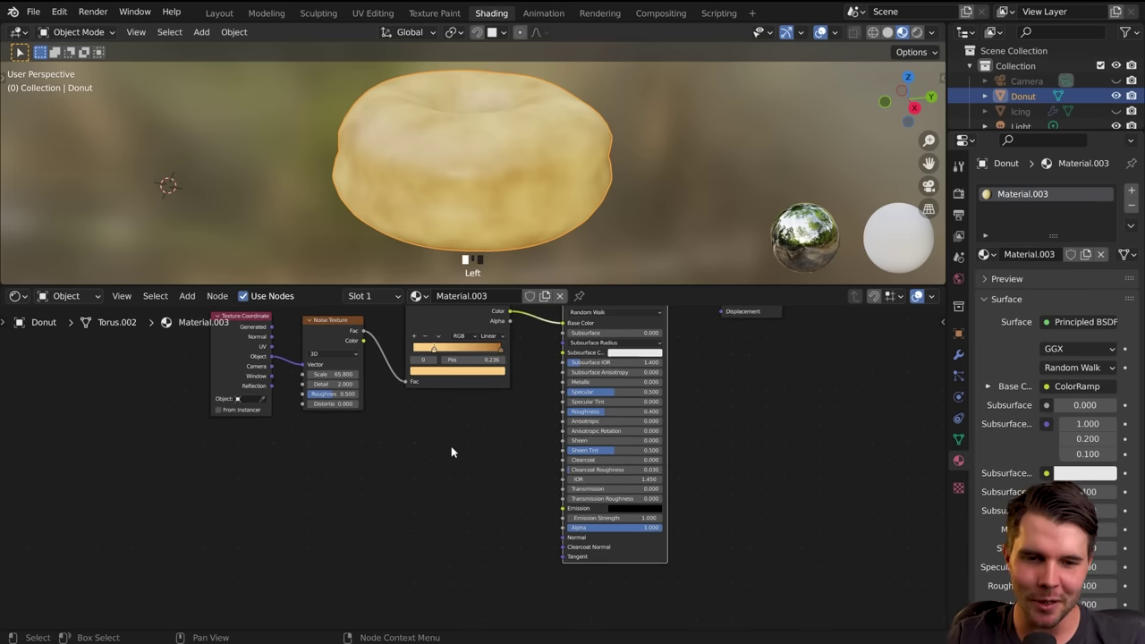
left_click_drag(558, 536, 412, 430)
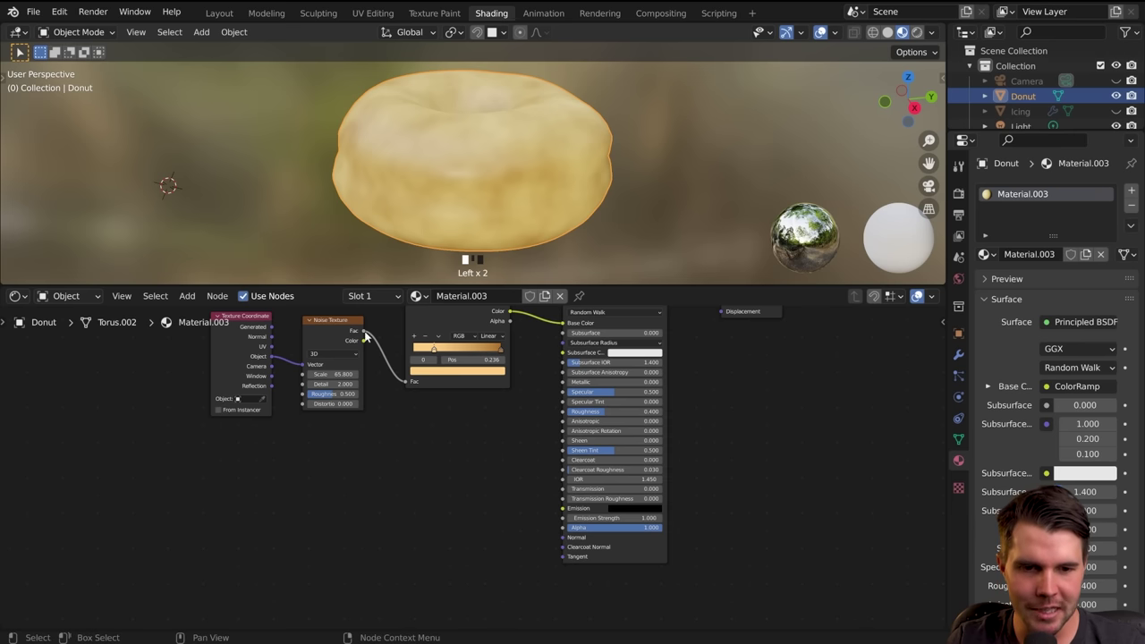
mouse_move(363, 332)
left_mouse_down()
mouse_move(484, 486)
mouse_move(564, 541)
left_mouse_up()
scroll(476, 235, "up", 3)
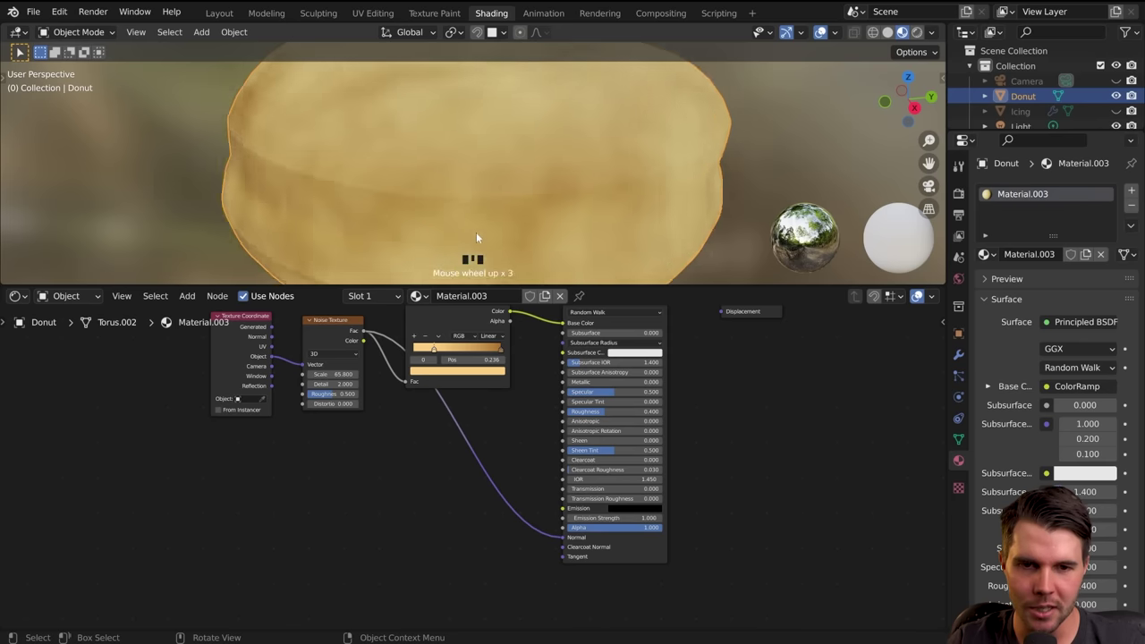
middle_click_drag(476, 235, 522, 188)
Step: Move the ColorRamp node clear of the Normal link, inspect the donut's shading, and place the node back beside the Principled BSDF
middle_click_drag(459, 434, 448, 452)
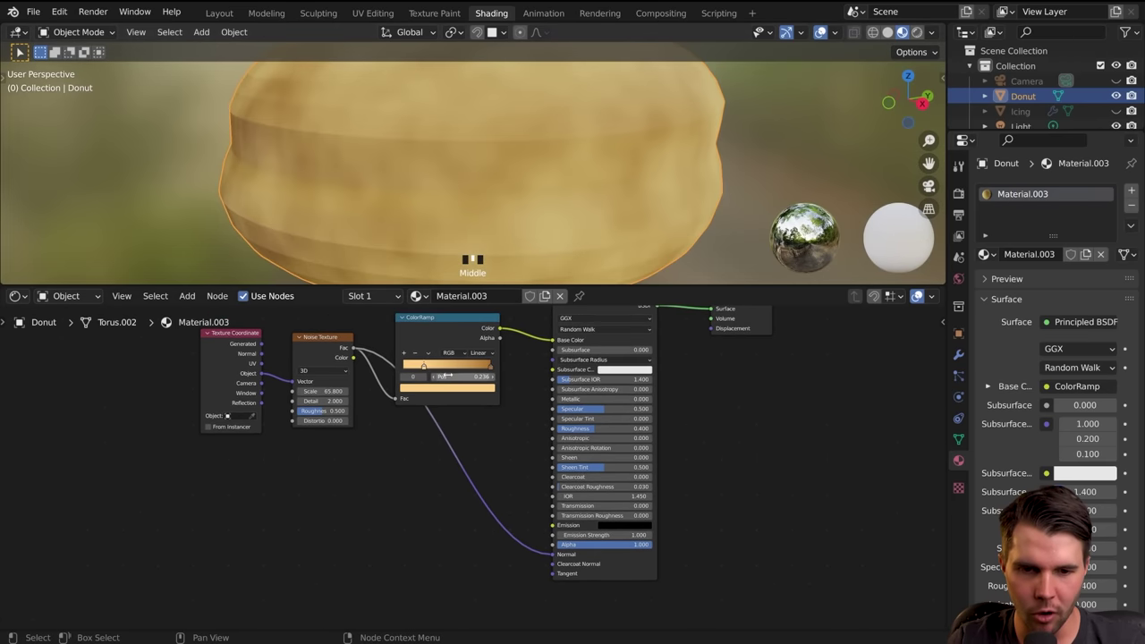
left_click_drag(456, 345, 478, 306)
scroll(480, 431, "down", 1)
middle_click_drag(381, 174, 311, 151)
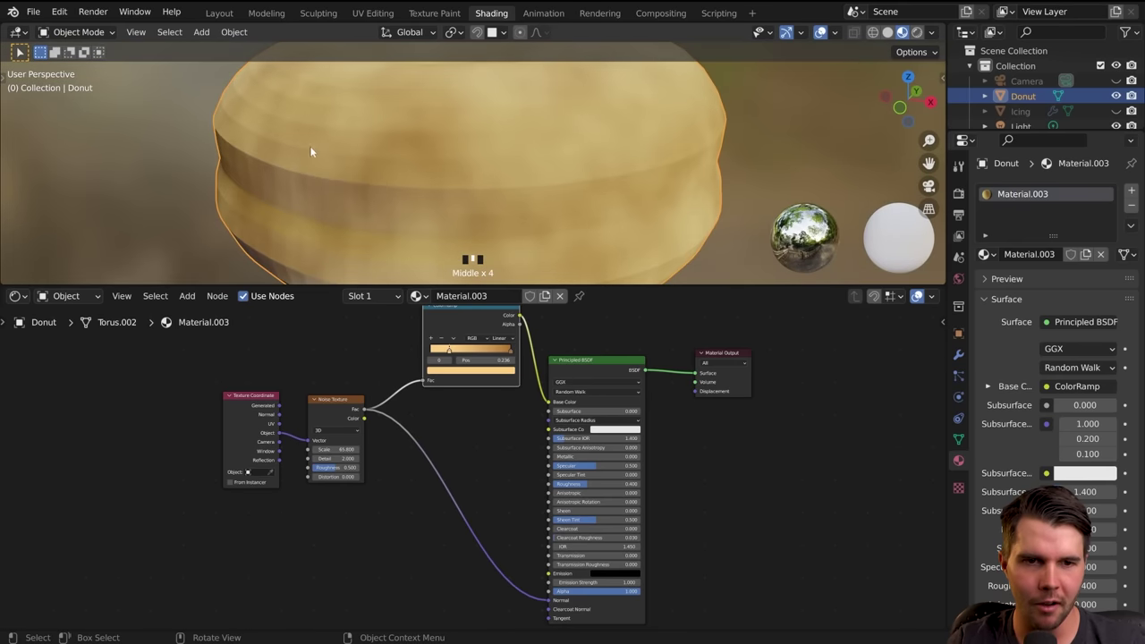
scroll(362, 177, "down", 2)
middle_click_drag(361, 177, 345, 175)
scroll(375, 192, "up", 1)
left_click_drag(469, 316, 476, 386)
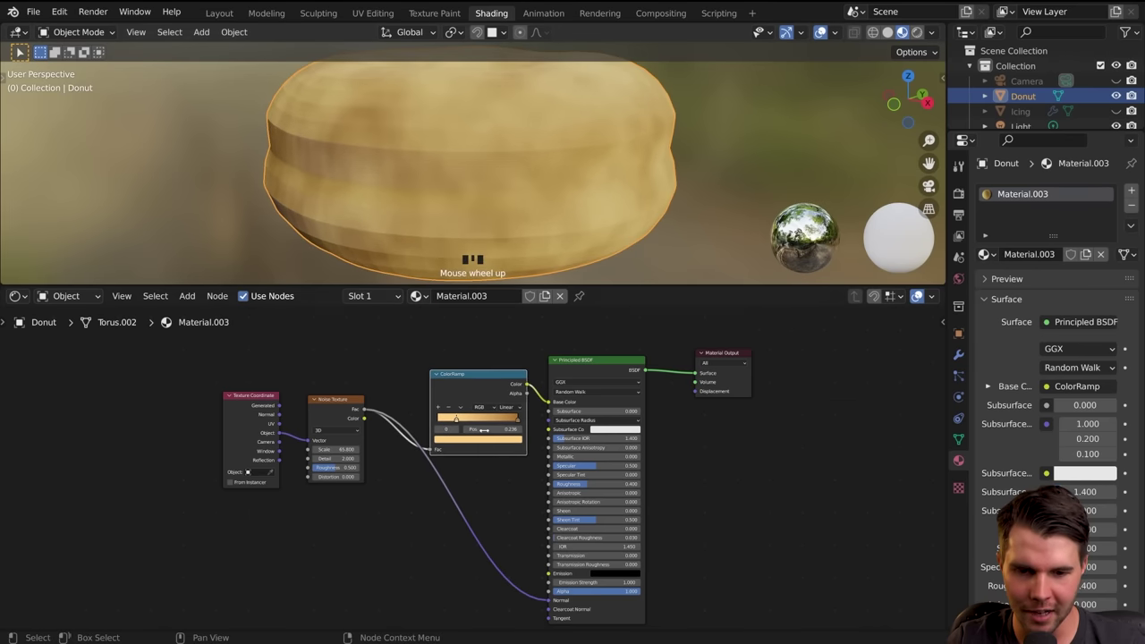
Step: Insert a Bump node into the link between the Noise Texture's Fac output and the Principled BSDF's Normal input
middle_click_drag(484, 556, 484, 473)
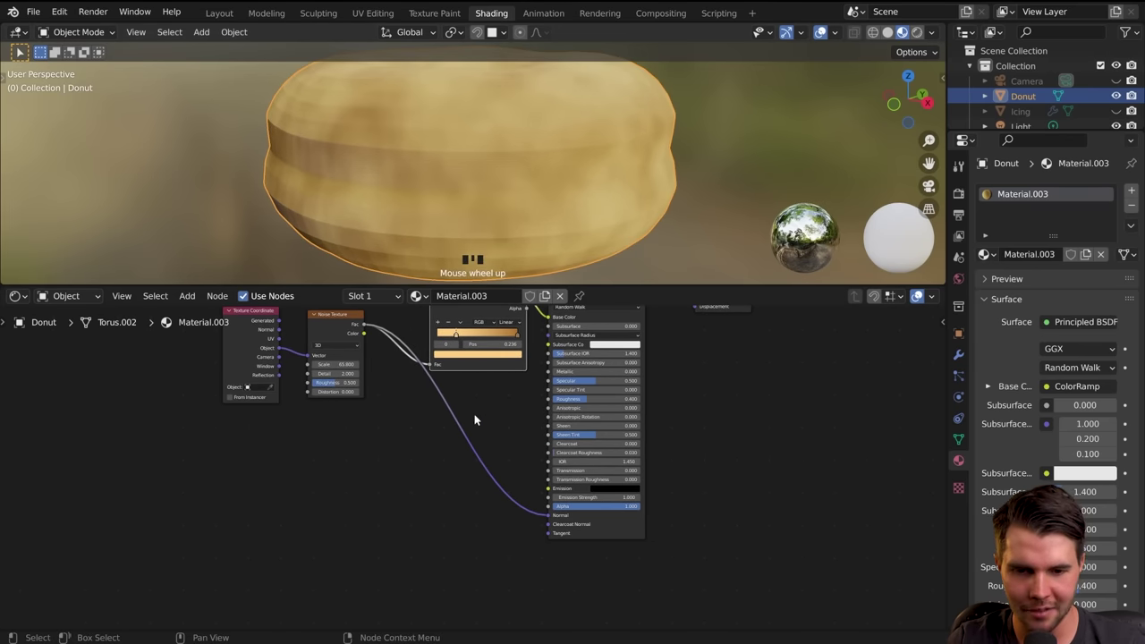
scroll(442, 390, "up", 2)
mouse_move(442, 391)
middle_mouse_down()
mouse_move(437, 375)
mouse_move(445, 396)
middle_mouse_up()
scroll(445, 396, "down", 2)
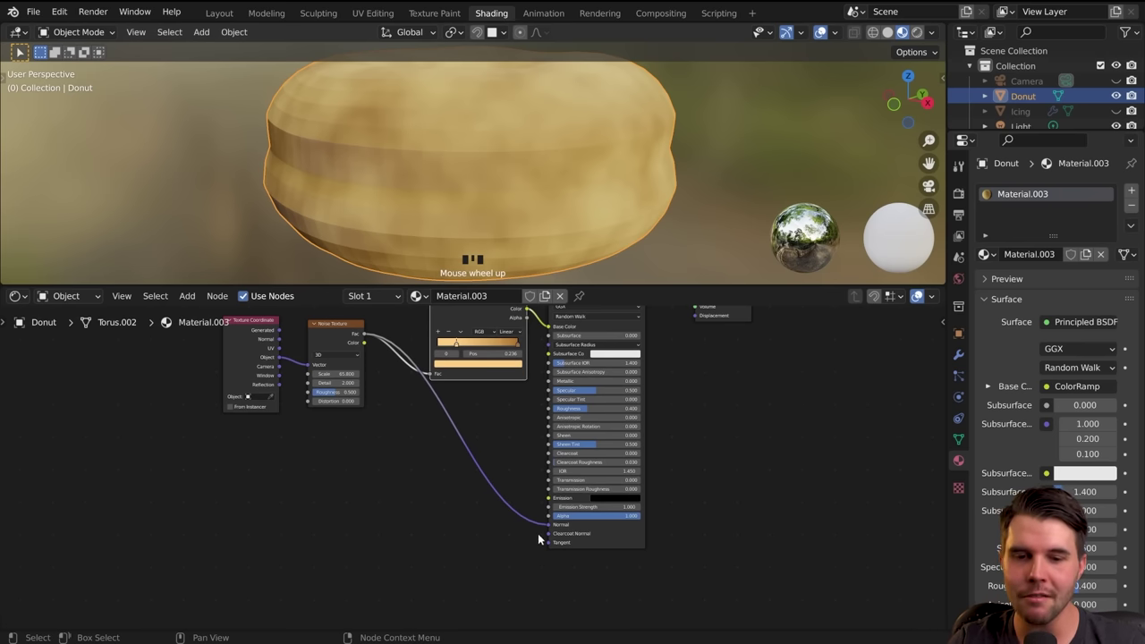
left_click_drag(551, 525, 549, 530)
scroll(412, 404, "up", 1)
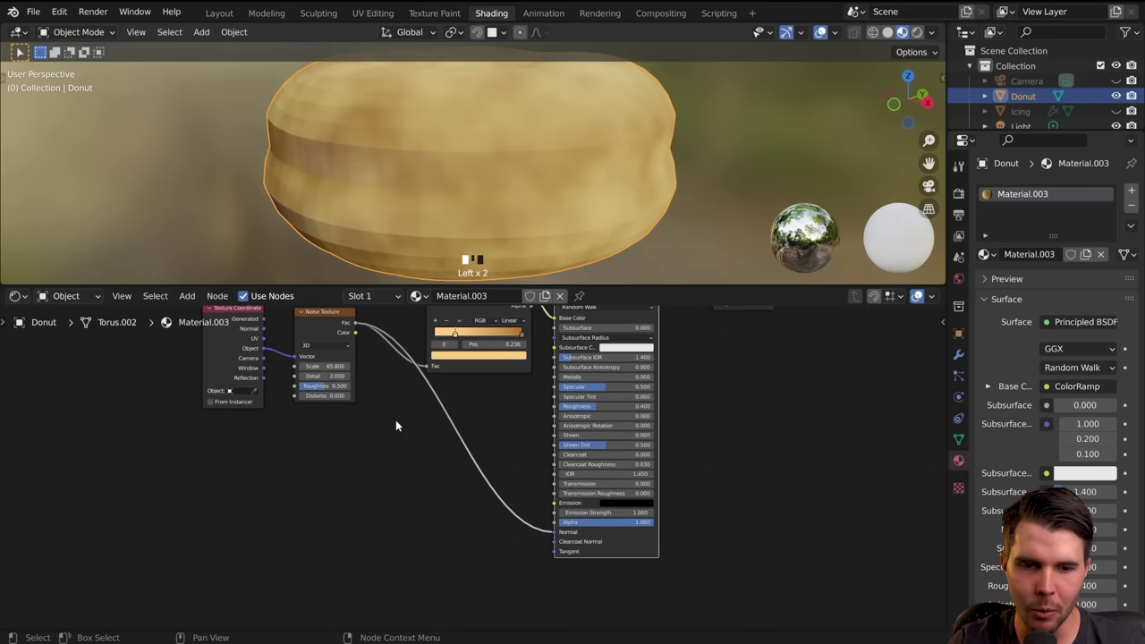
key("shift+a")
mouse_move(362, 496)
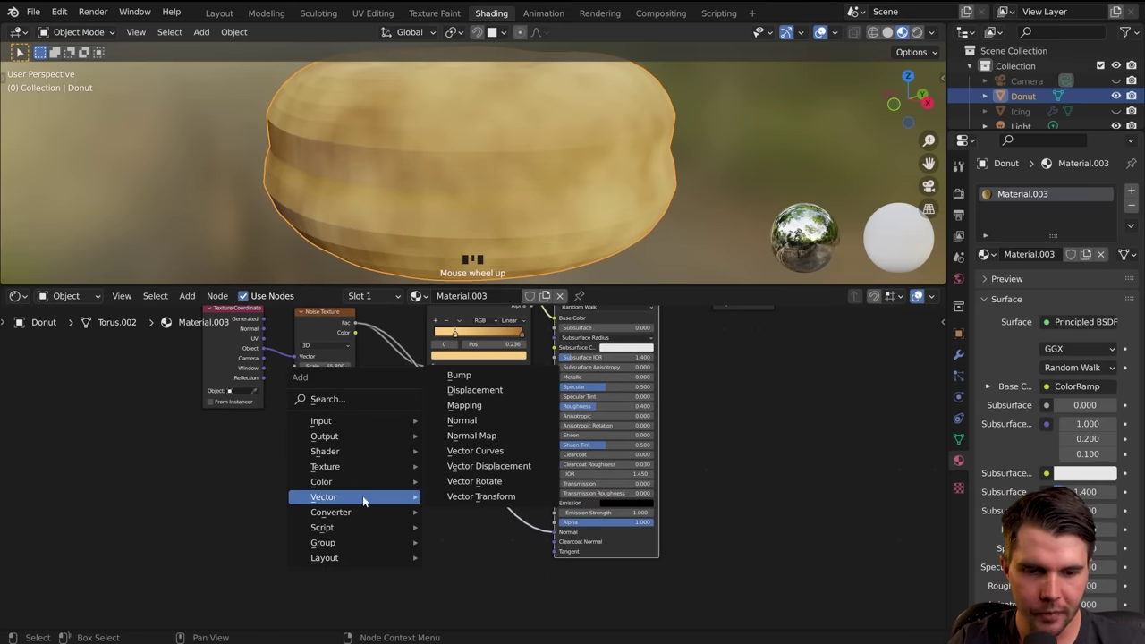
left_click(508, 379)
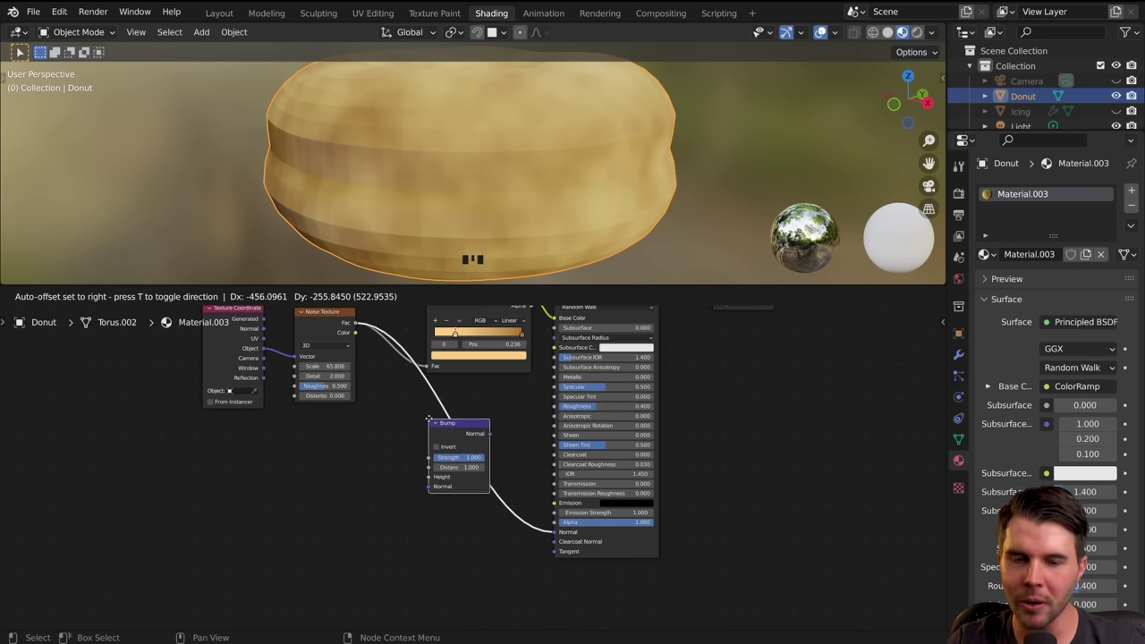
left_click(445, 418)
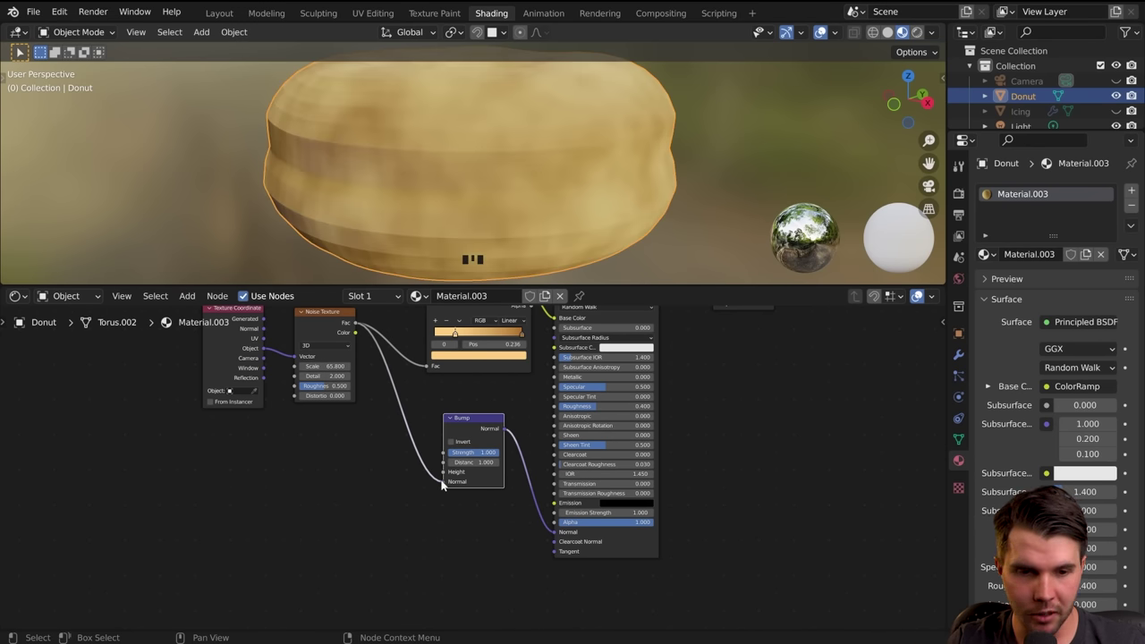
Step: Reroute the noise link from the Bump node's Normal input to its Height input and inspect the donut's surface
mouse_move(443, 481)
left_mouse_down()
mouse_move(420, 487)
mouse_move(445, 474)
left_mouse_up()
scroll(466, 512, "up", 3)
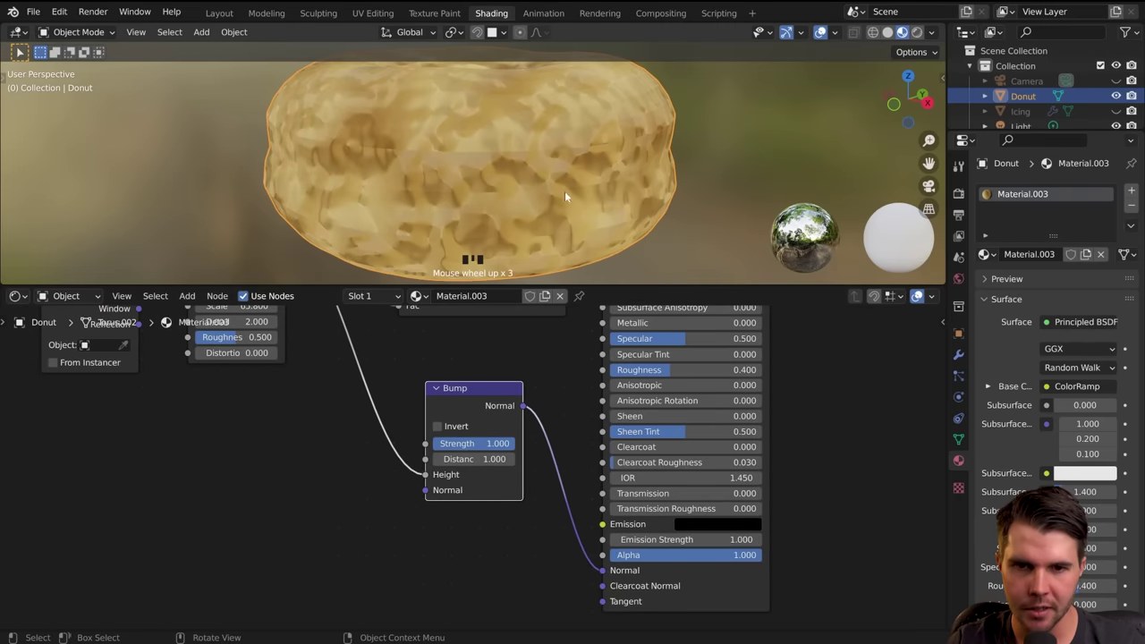
middle_click_drag(550, 181, 504, 260)
scroll(537, 184, "up", 2)
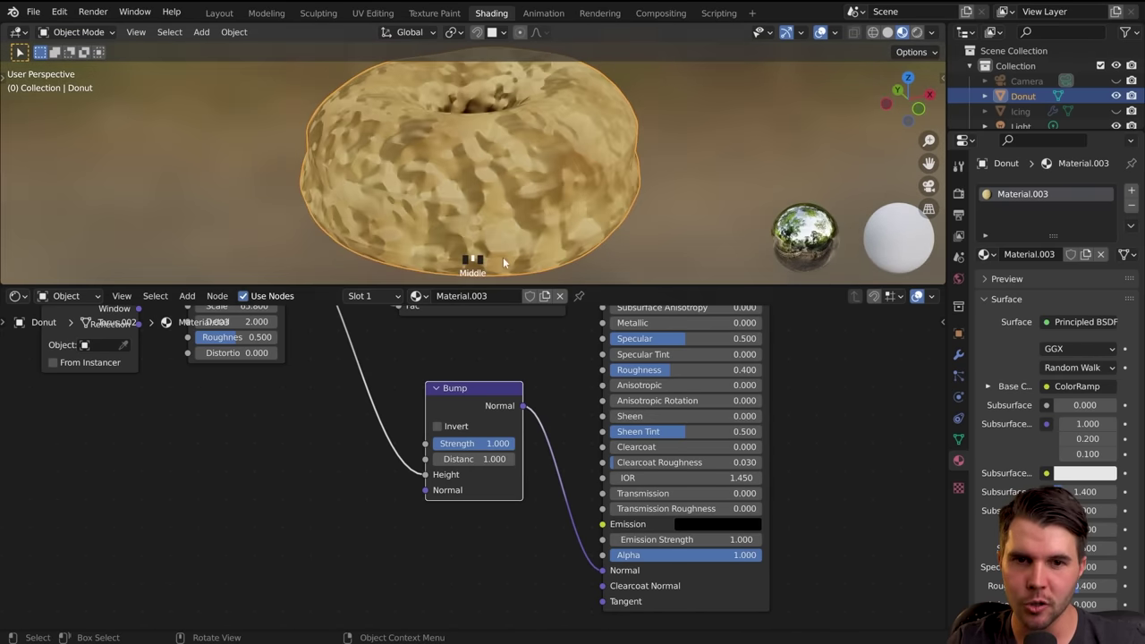
Step: Set the Bump node's Distance to 0.002 and check the bumps around the donut
scroll(497, 459, "up", 1)
left_click_drag(488, 454, 546, 412)
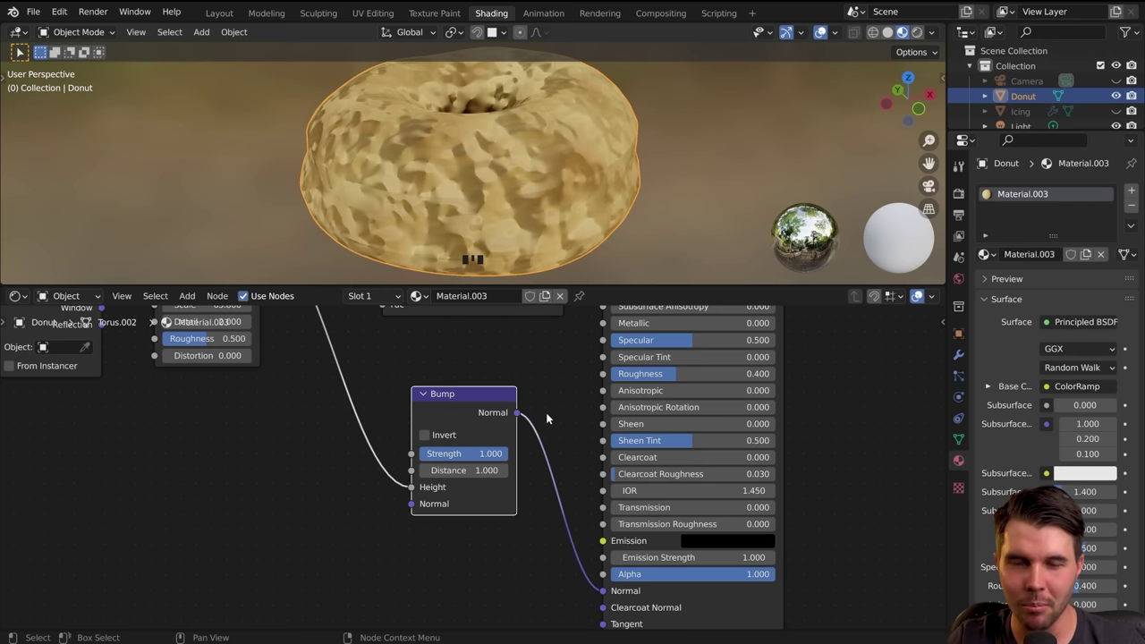
scroll(494, 476, "up", 1)
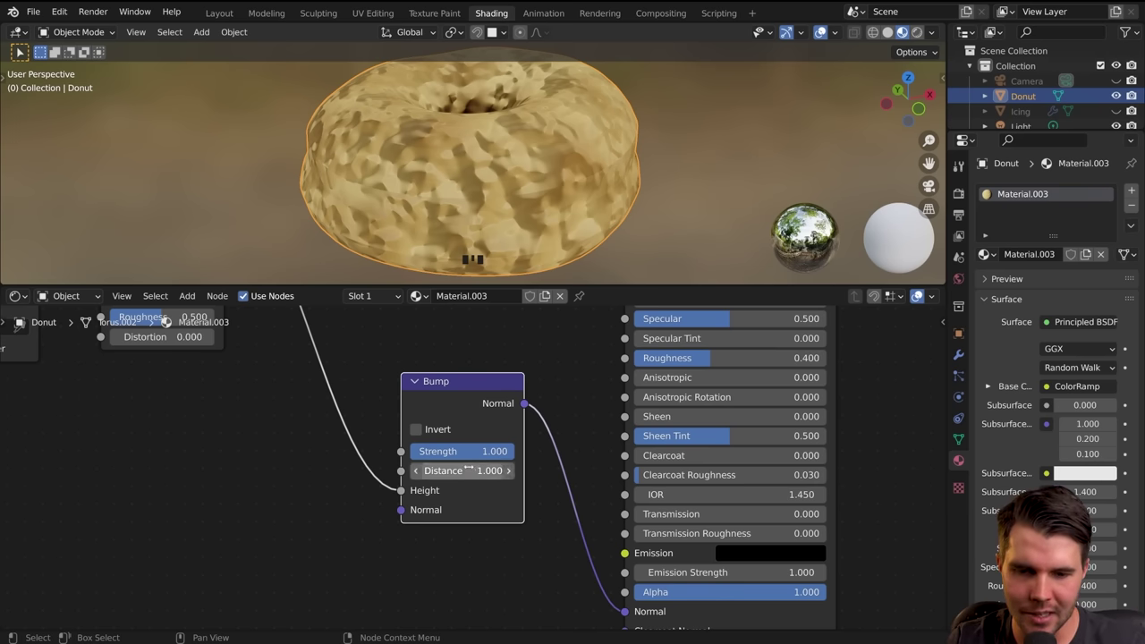
mouse_move(468, 470)
left_mouse_down()
mouse_move(457, 470)
mouse_move(501, 471)
mouse_move(489, 471)
left_mouse_up()
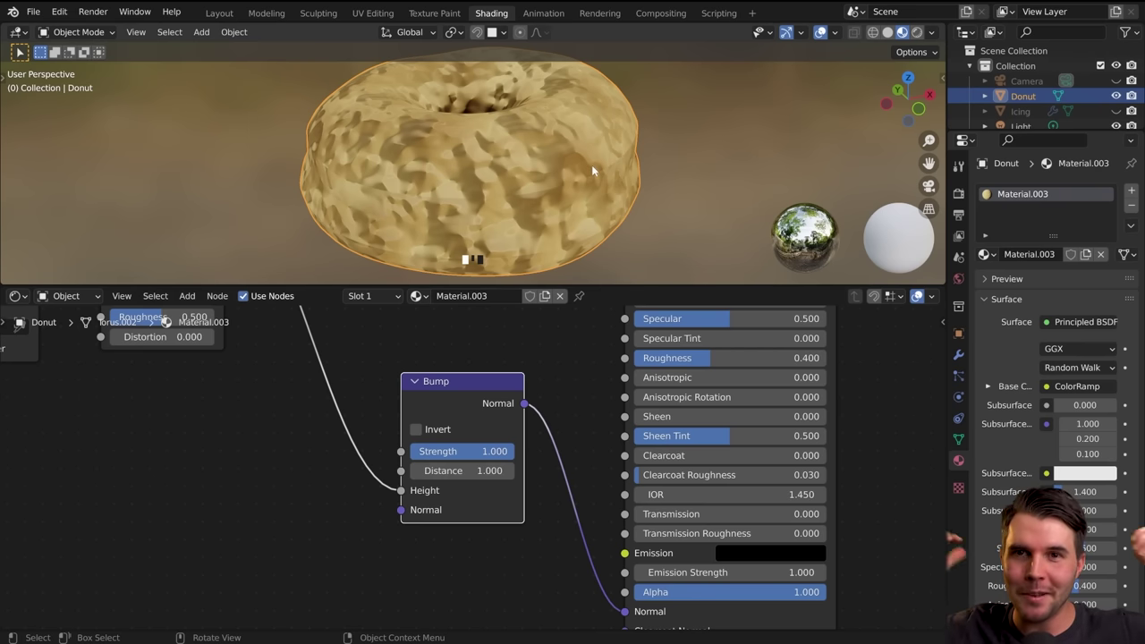
left_click(451, 471)
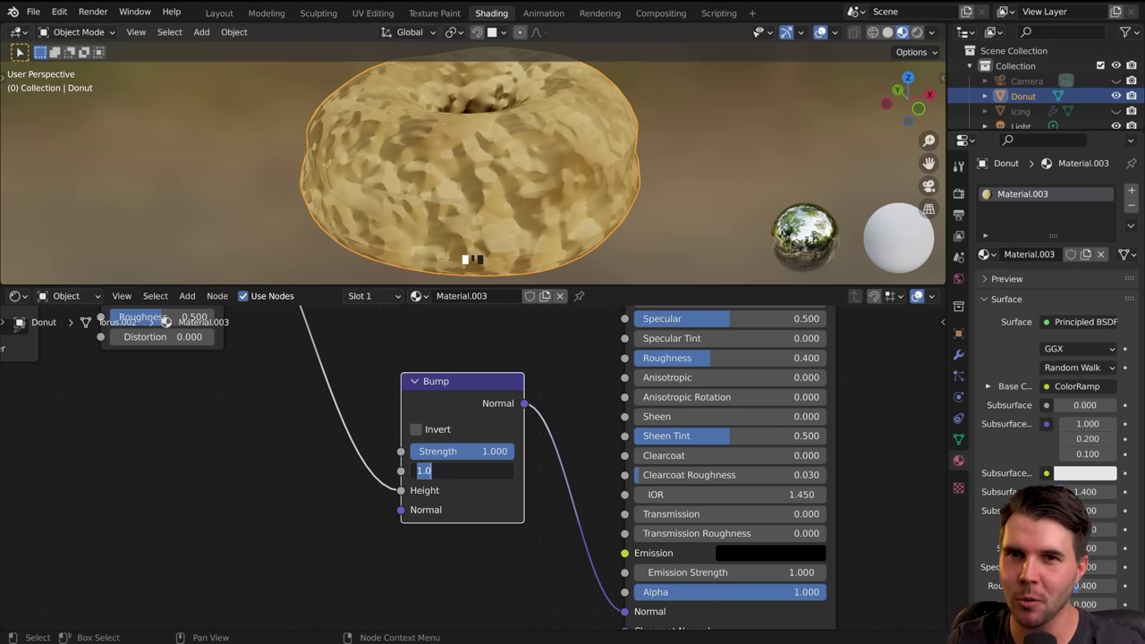
key("BackSpace")
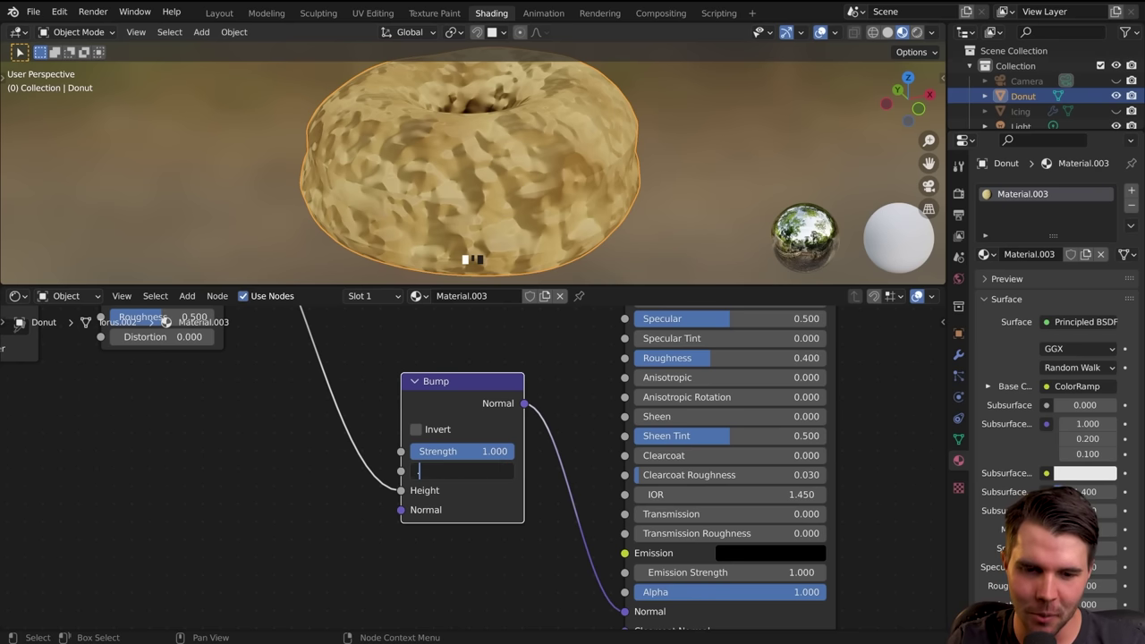
type(".002")
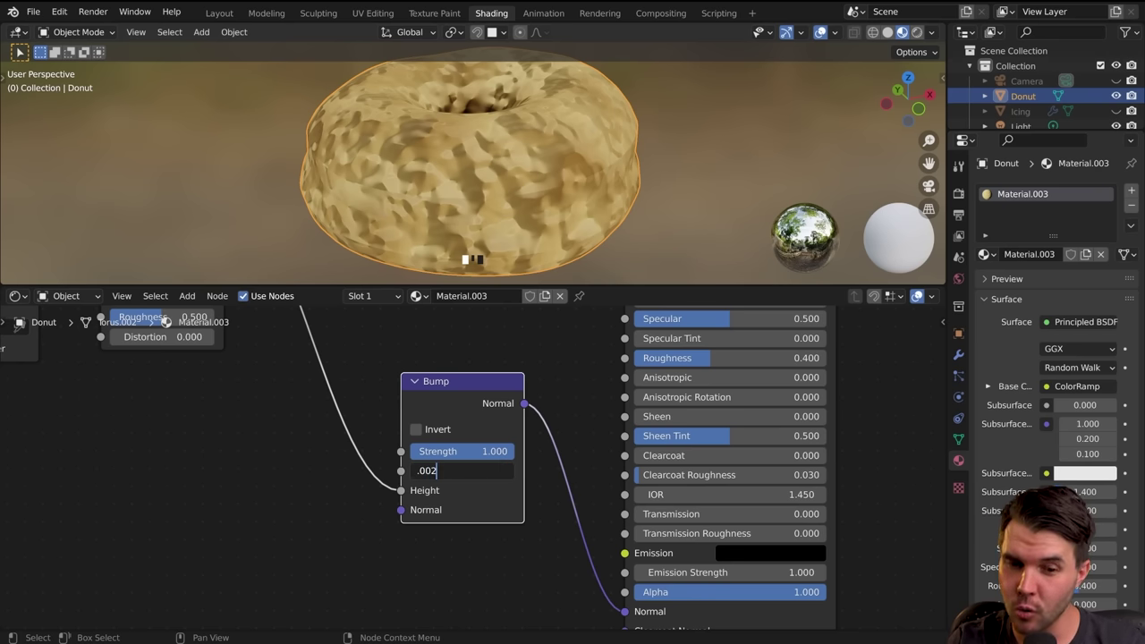
key("Return")
middle_click_drag(672, 201, 465, 168)
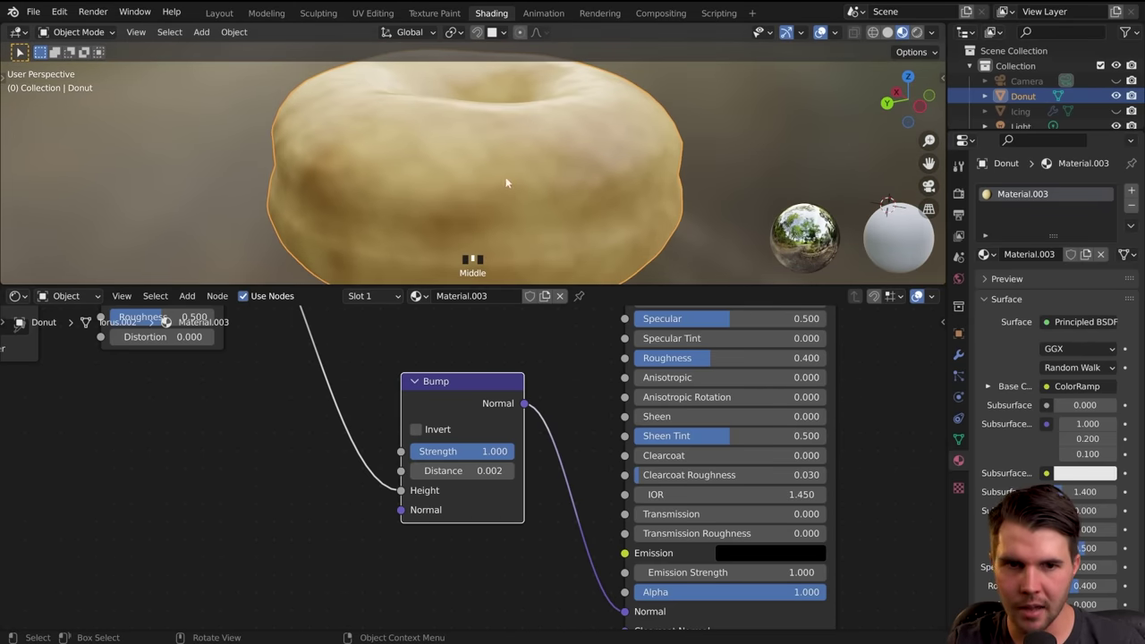
middle_click_drag(507, 182, 545, 181)
Step: Raise the Noise Texture's Detail to 4.96 and examine the donut's surface up close and from farther away
middle_click_drag(369, 329, 475, 482)
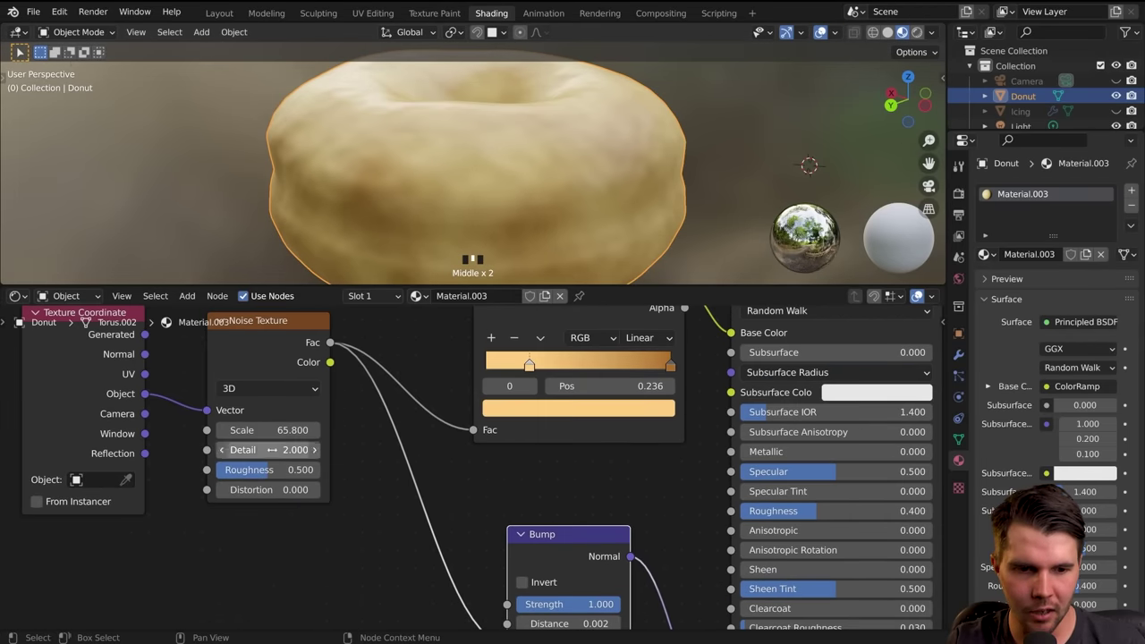
left_click_drag(272, 450, 313, 451)
mouse_move(533, 210)
middle_mouse_down()
mouse_move(655, 198)
mouse_move(465, 191)
mouse_move(637, 177)
mouse_move(585, 173)
mouse_move(540, 202)
middle_mouse_up()
middle_click_drag(555, 189, 551, 164, "ctrl")
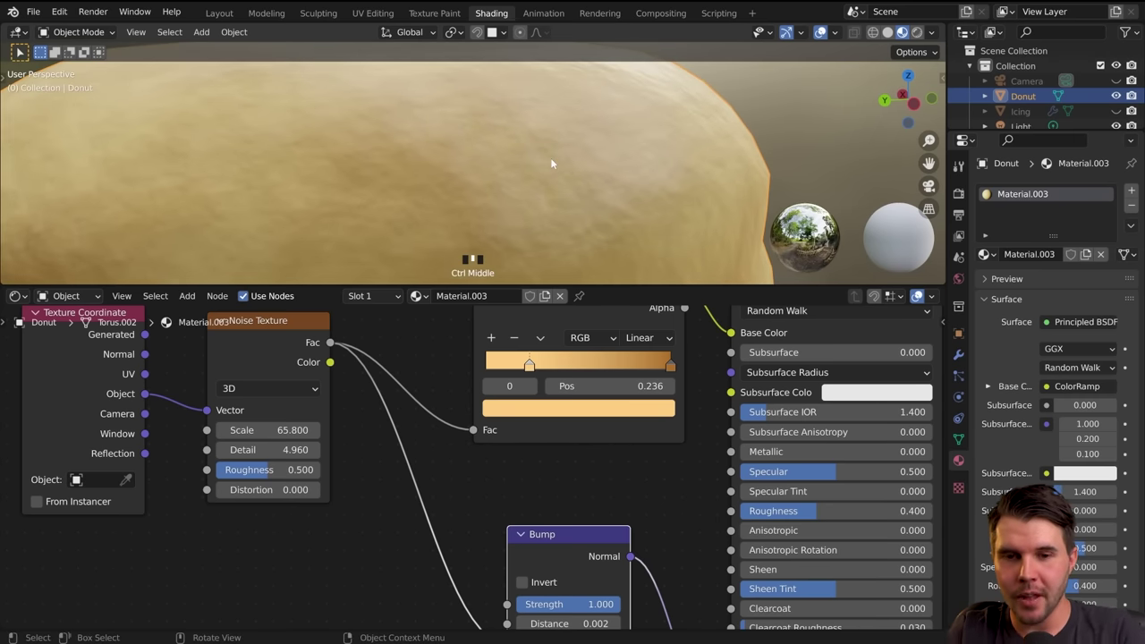
scroll(551, 164, "down", 2)
scroll(662, 141, "down", 3)
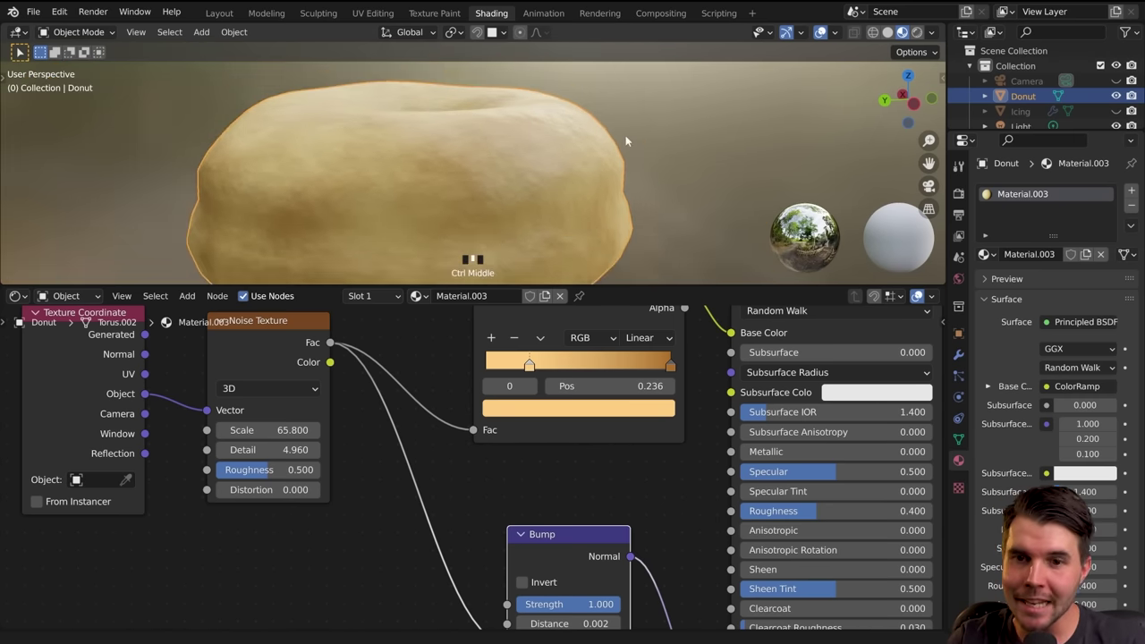
middle_click_drag(623, 141, 577, 112, "ctrl")
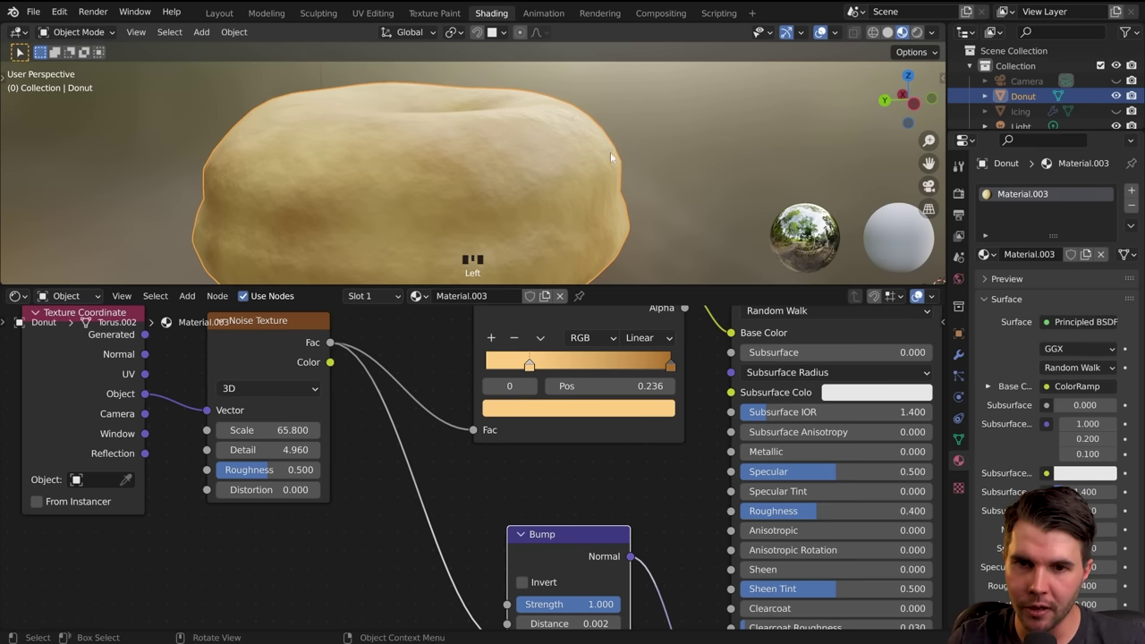
Step: Examine the dough's color variation and bump detail on the donut's side and rim, up close and from farther away
mouse_move(600, 137)
middle_mouse_down("ctrl")
mouse_move(593, 128)
mouse_move(604, 145)
middle_mouse_up("ctrl")
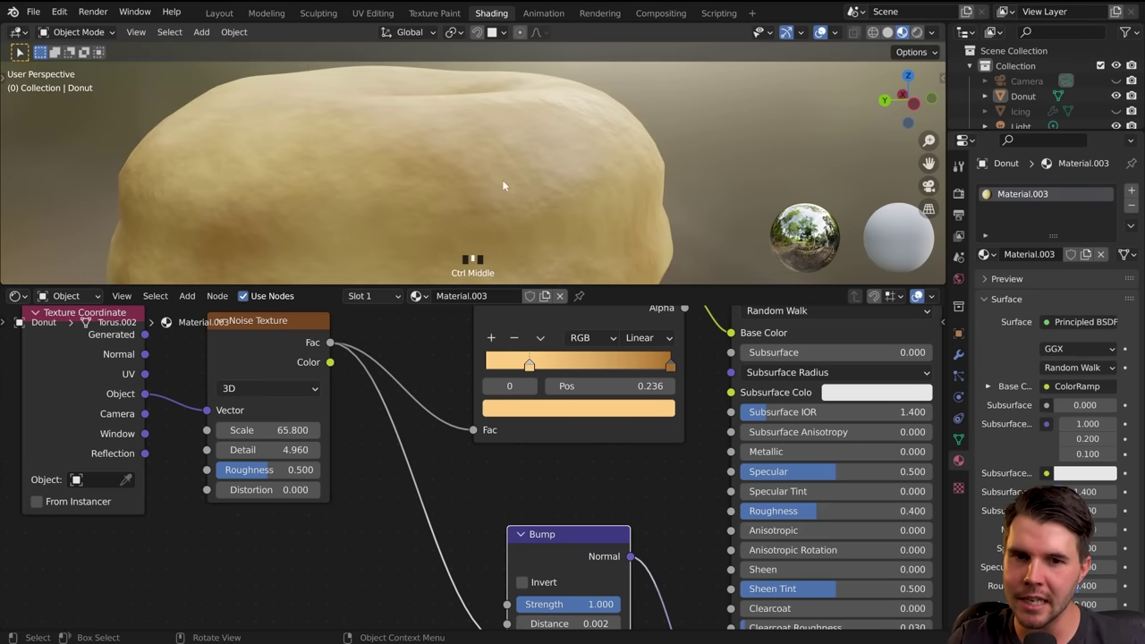
mouse_move(515, 180)
middle_mouse_down("ctrl")
mouse_move(515, 165)
mouse_move(527, 190)
middle_mouse_up("ctrl")
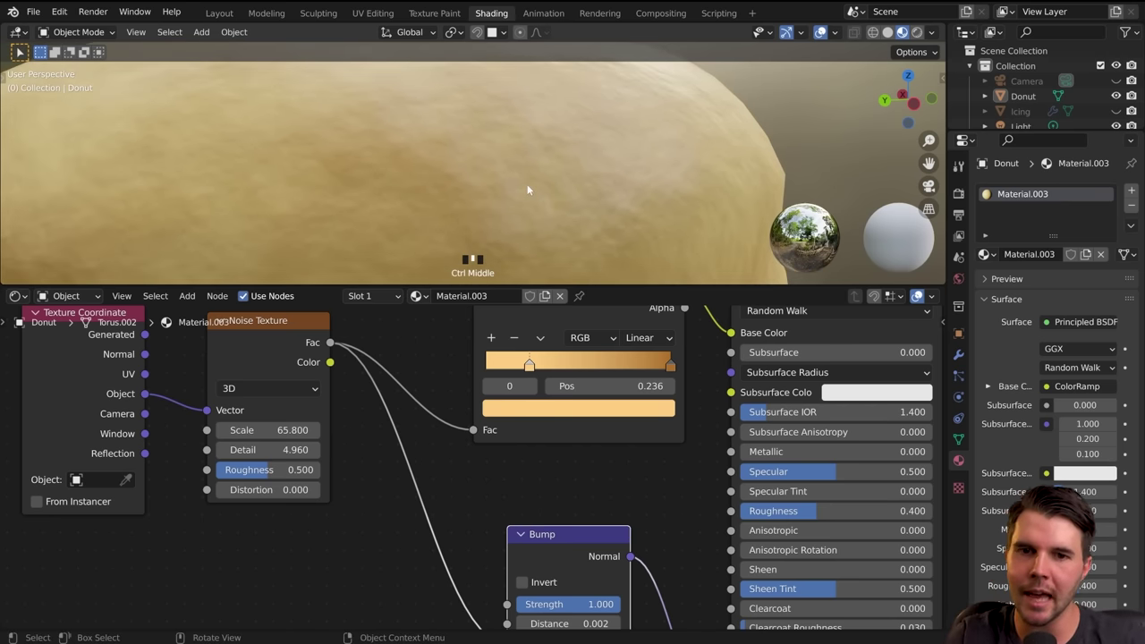
middle_click_drag(528, 189, 583, 151, "ctrl")
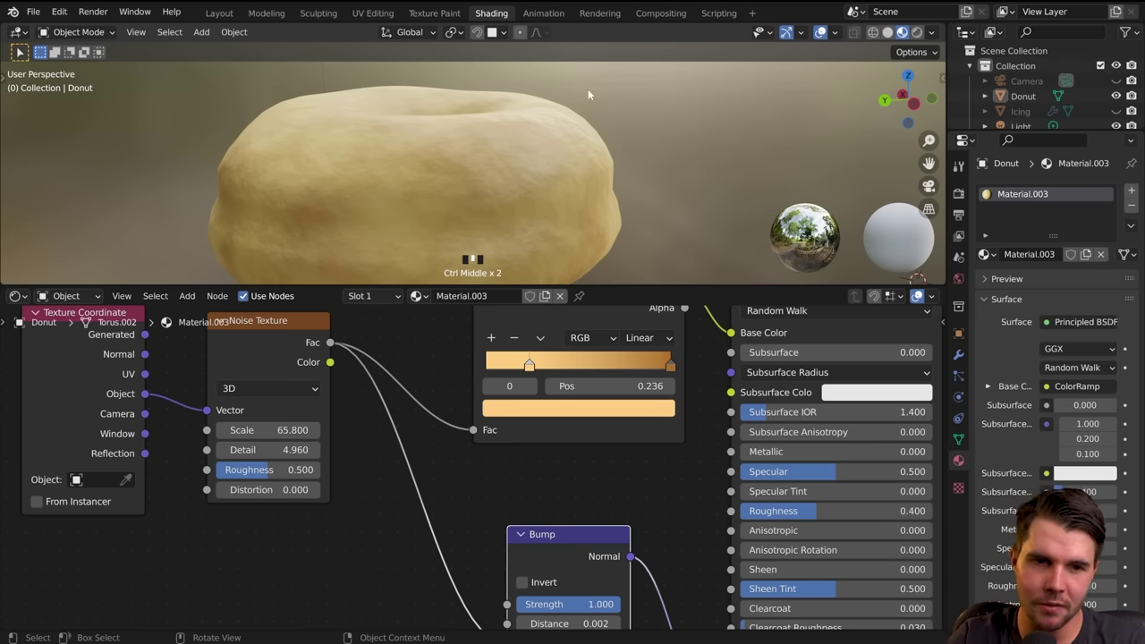
middle_click_drag(604, 94, 598, 205, "ctrl")
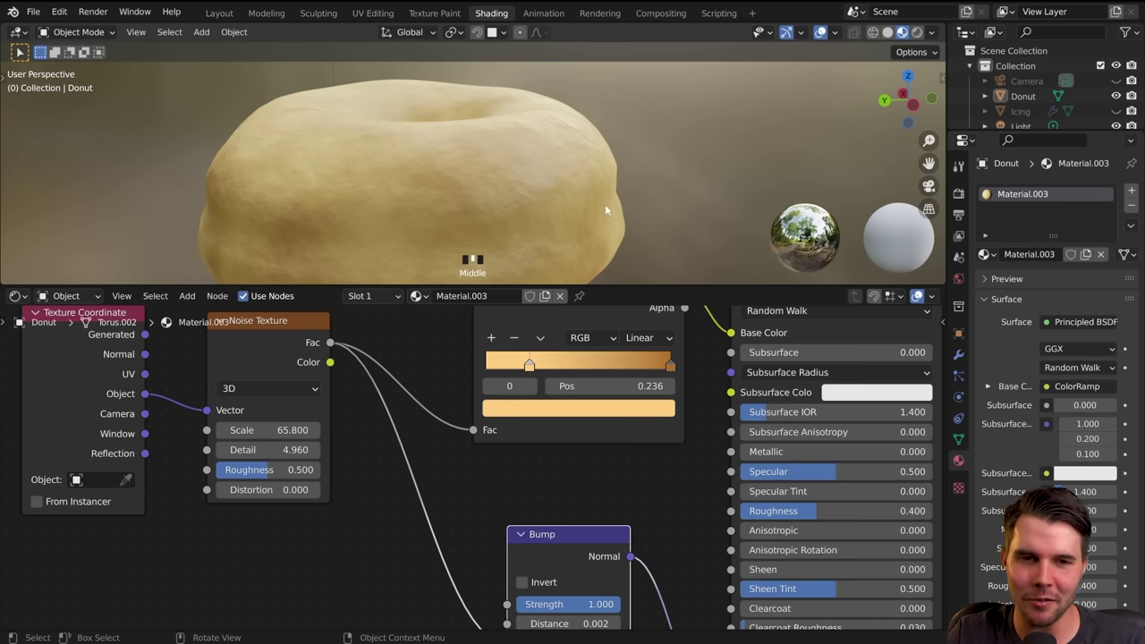
middle_click_drag(565, 195, 564, 254, "ctrl")
middle_click_drag(578, 494, 577, 484)
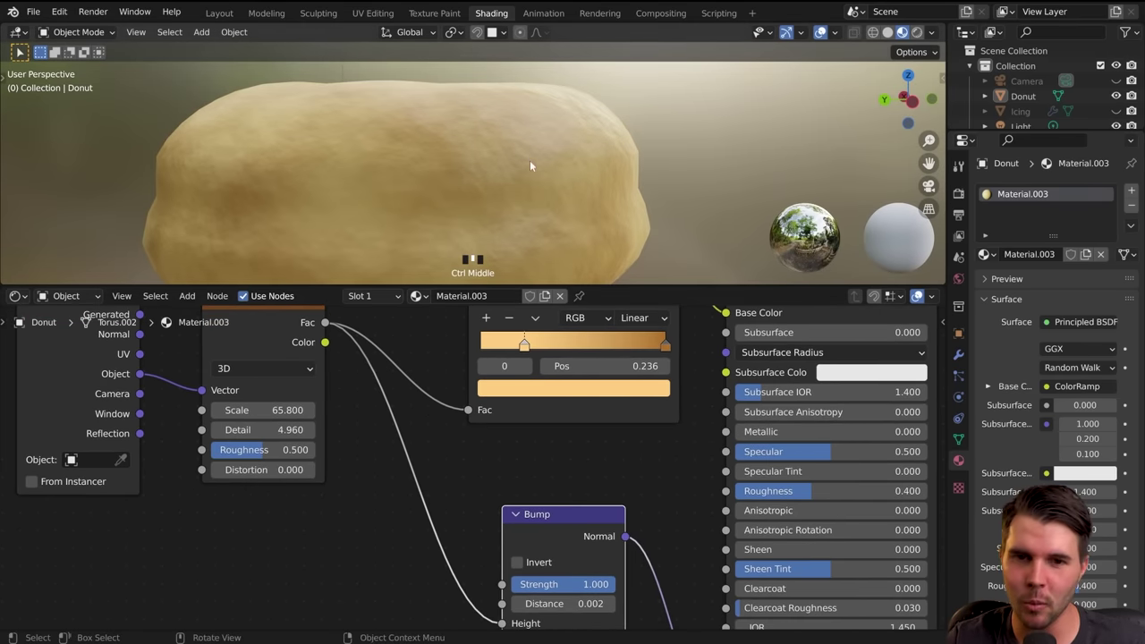
middle_click_drag(530, 160, 590, 164)
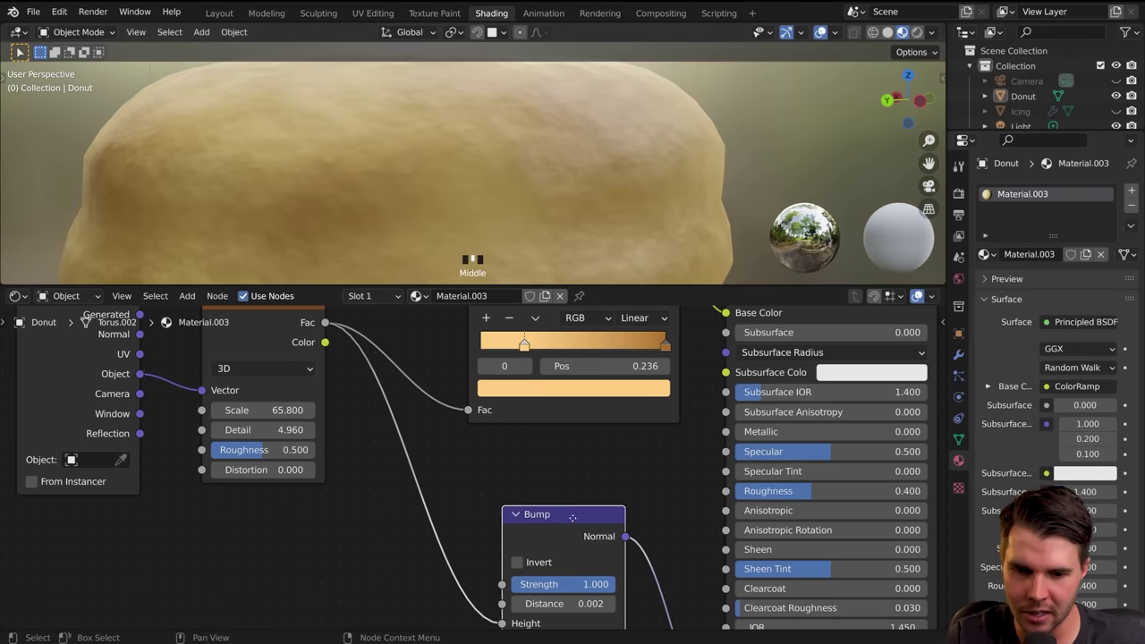
Step: Try a Noise Texture Detail of 2, compare the donut's surface, and raise the Detail to 4.48
middle_click_drag(574, 537, 550, 426)
scroll(557, 479, "up", 2)
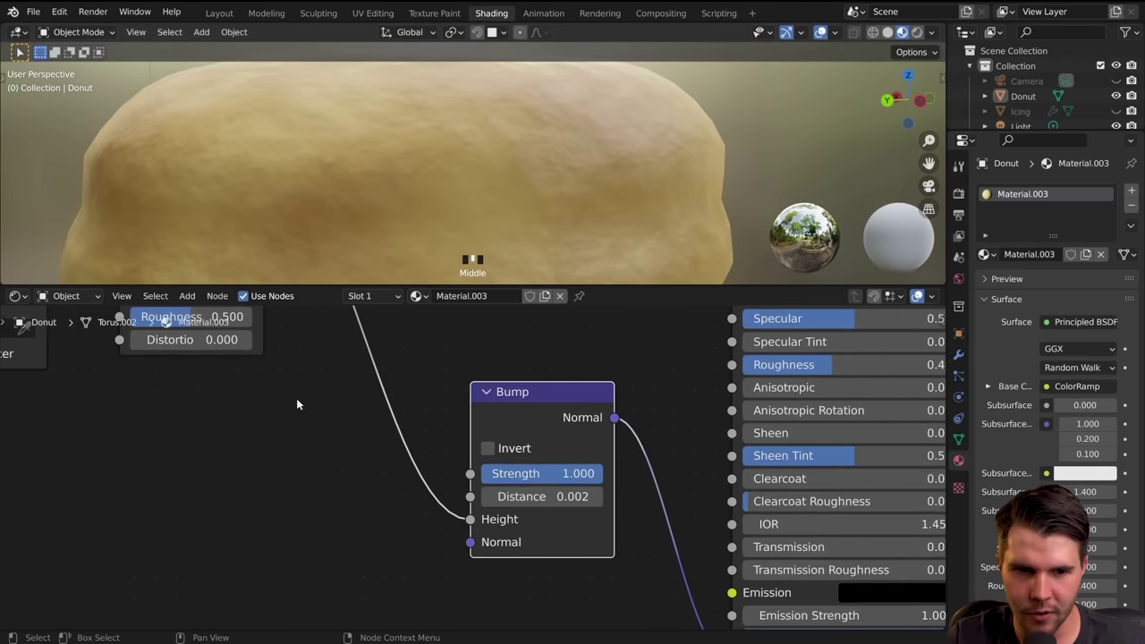
middle_click_drag(296, 401, 512, 545)
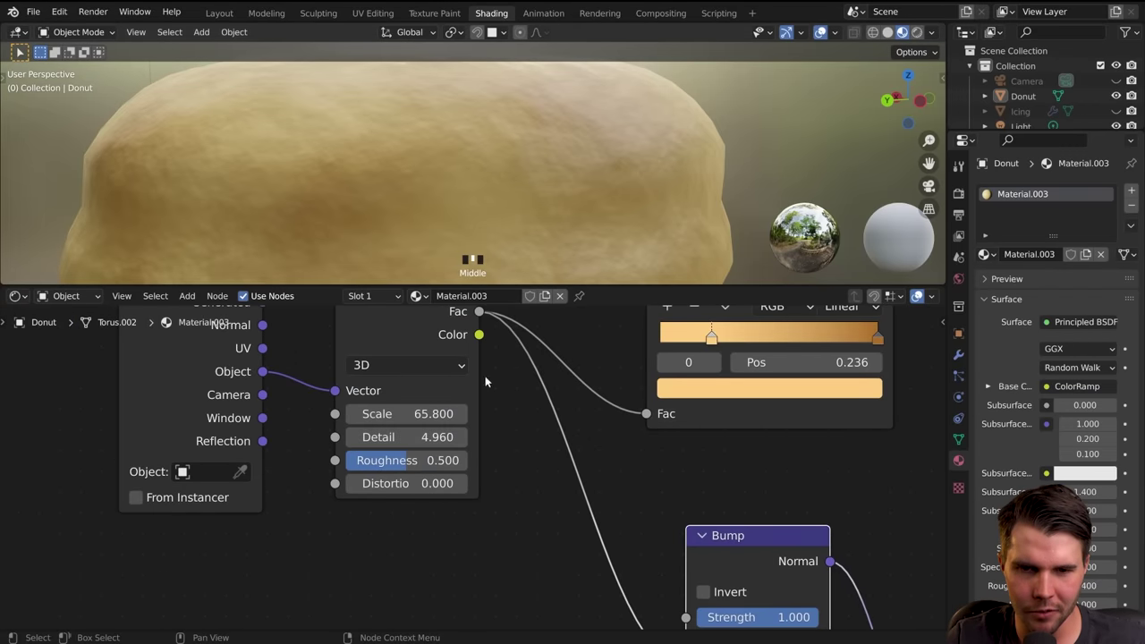
double_click(415, 437)
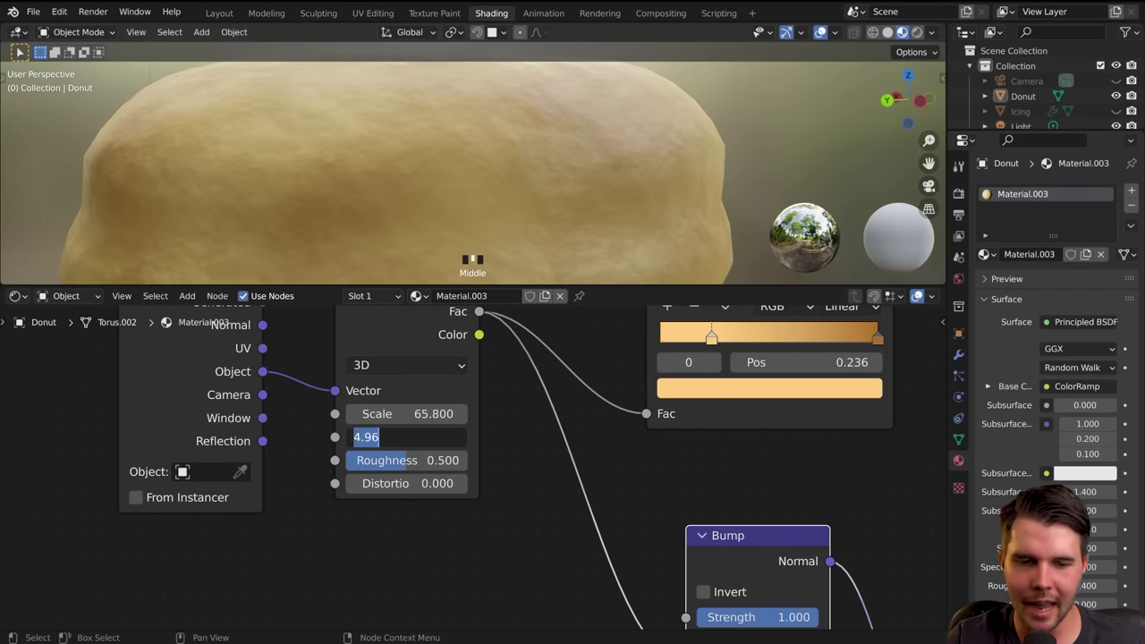
type("2")
key("Return")
scroll(570, 223, "down", 2)
mouse_move(571, 229)
middle_mouse_down()
mouse_move(517, 231)
mouse_move(562, 217)
middle_mouse_up()
left_click_drag(450, 436, 502, 437)
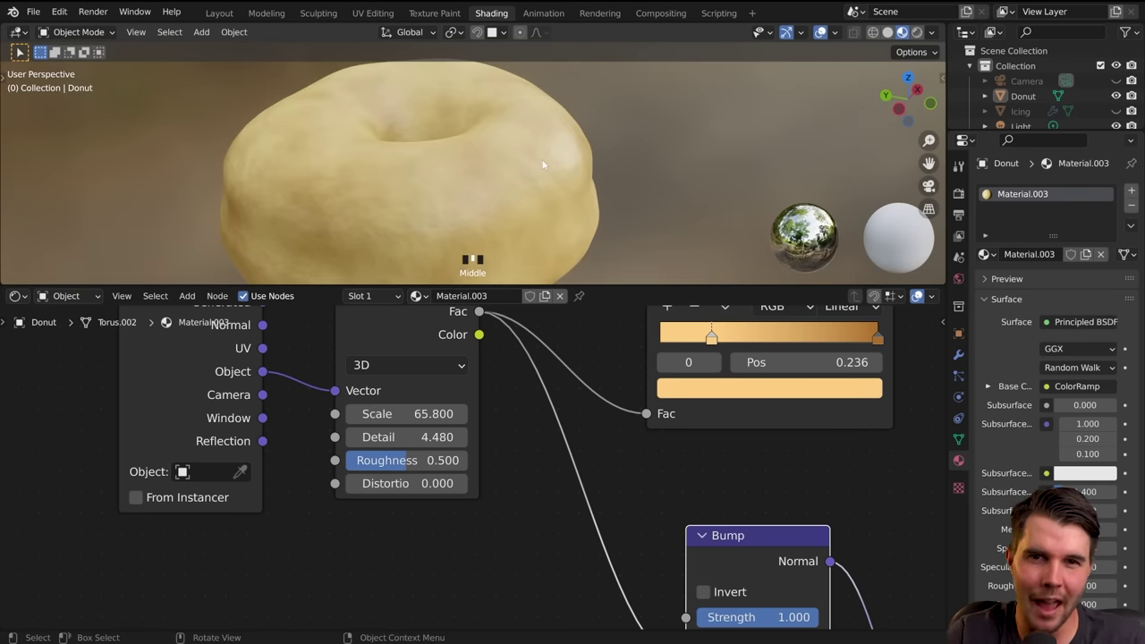
Step: Inspect the bump detail all around the donut from low, raised and opposite viewing angles
mouse_move(489, 179)
middle_mouse_down()
mouse_move(588, 146)
mouse_move(522, 162)
mouse_move(562, 144)
mouse_move(494, 169)
mouse_move(604, 169)
mouse_move(542, 158)
mouse_move(345, 172)
mouse_move(499, 165)
middle_mouse_up()
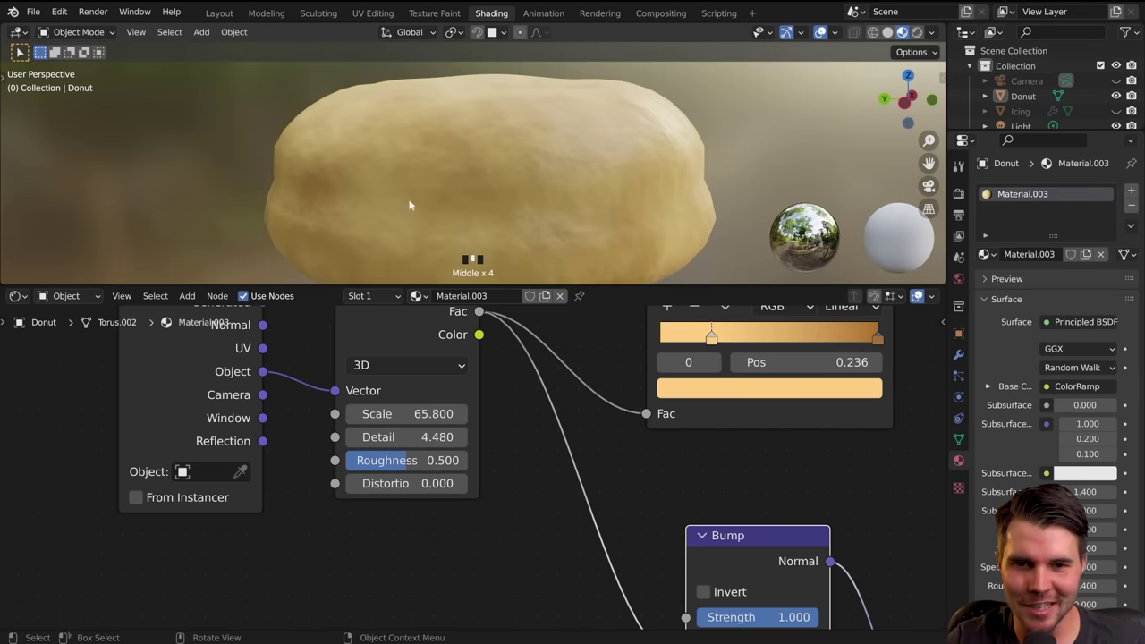
middle_click_drag(499, 164, 495, 207)
scroll(461, 183, "up", 2)
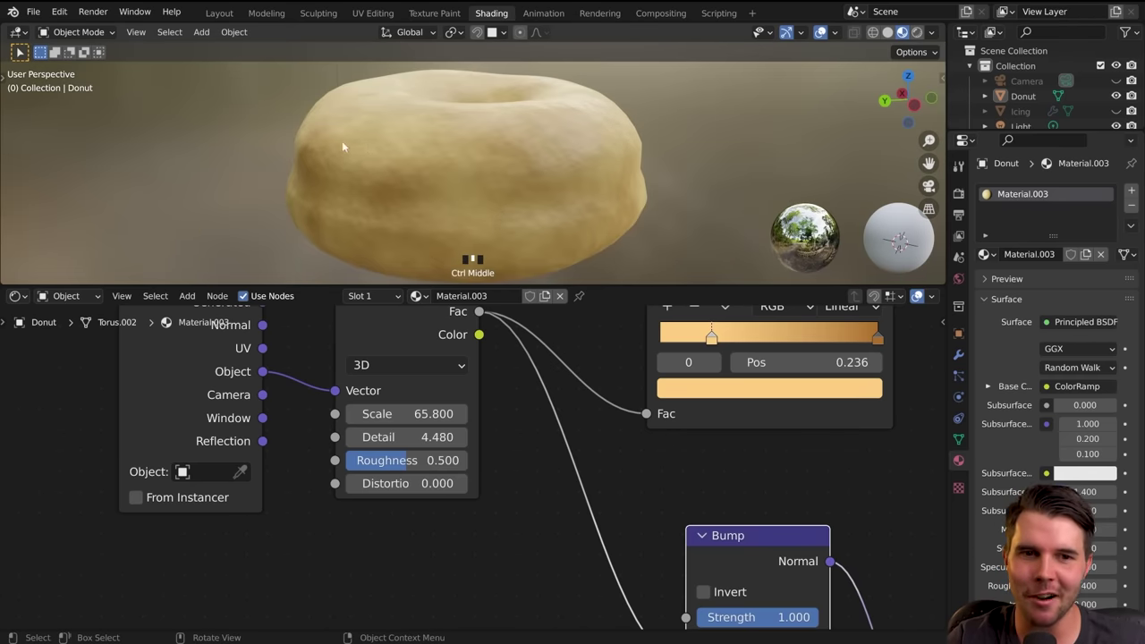
middle_click_drag(342, 140, 481, 151)
middle_click_drag(481, 150, 420, 161, "shift")
scroll(420, 161, "up", 1)
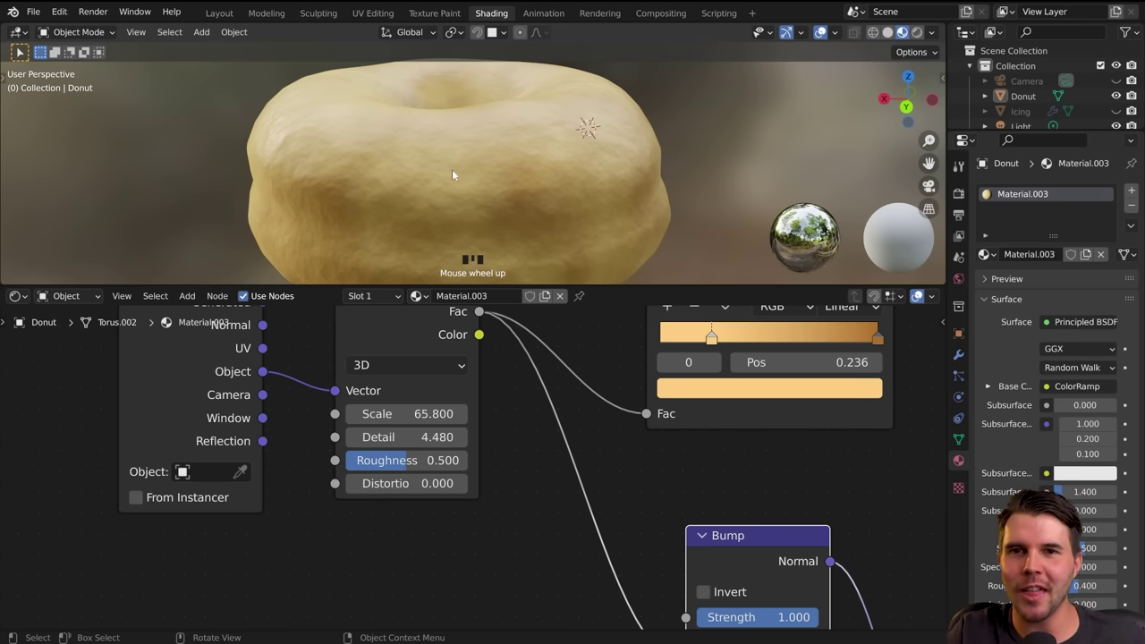
middle_click_drag(462, 187, 489, 192, "ctrl")
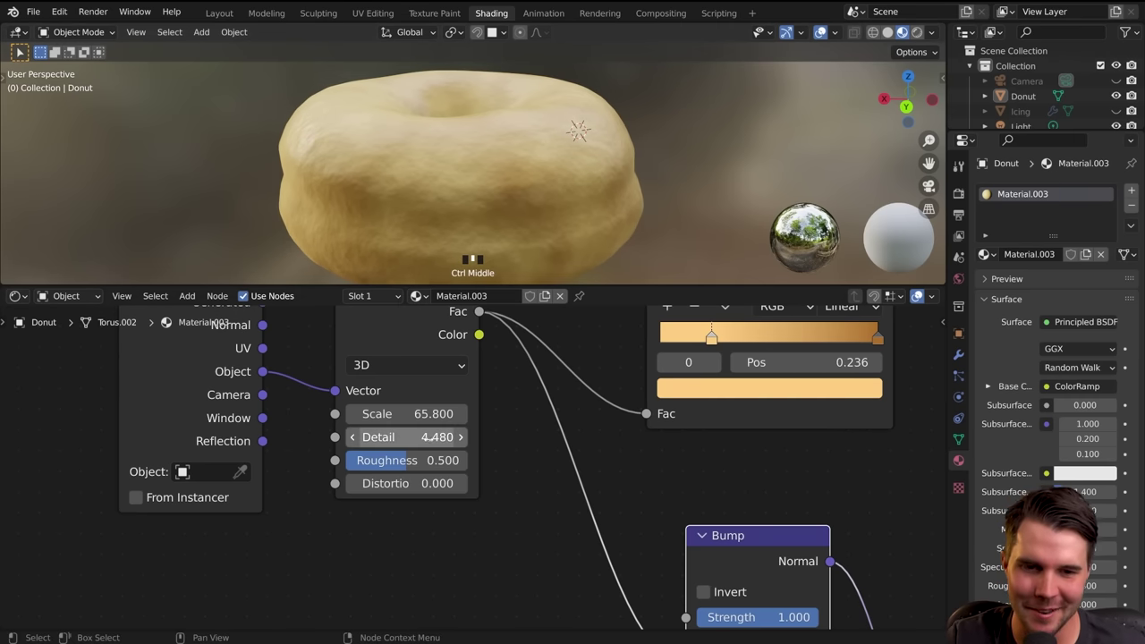
Step: Lower the Noise Texture's Detail to 2.95 and check the donut's surface close up and from a distance
scroll(537, 167, "up", 4)
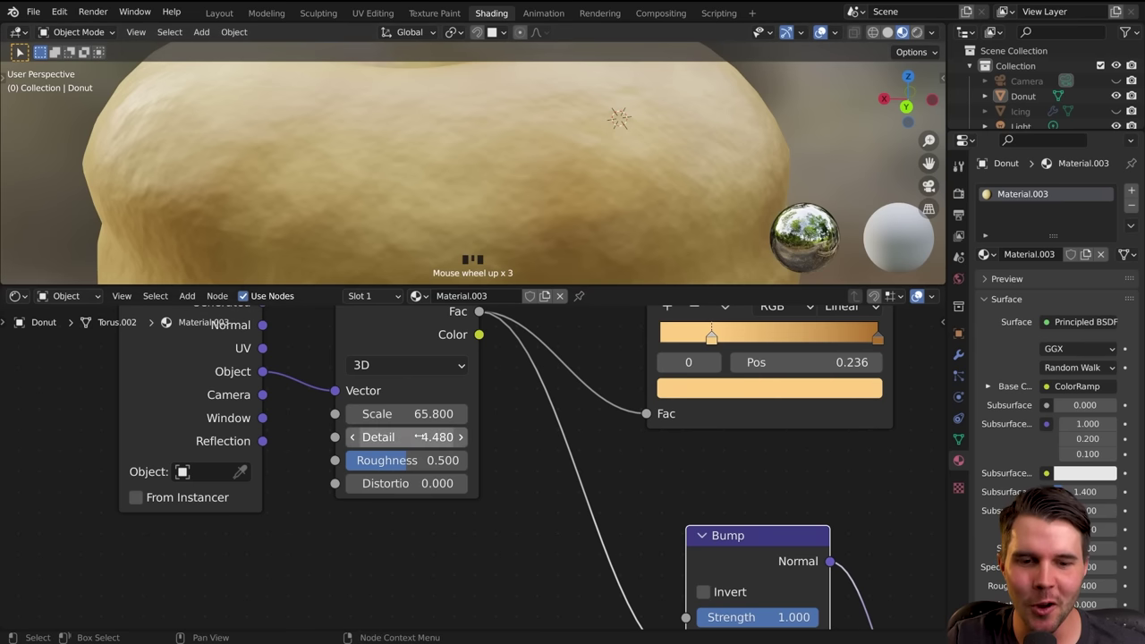
mouse_move(430, 437)
left_mouse_down("shift")
mouse_move(480, 436)
mouse_move(423, 437)
mouse_move(432, 437)
left_mouse_up("shift")
scroll(492, 183, "down", 6)
middle_click_drag(523, 184, 551, 191)
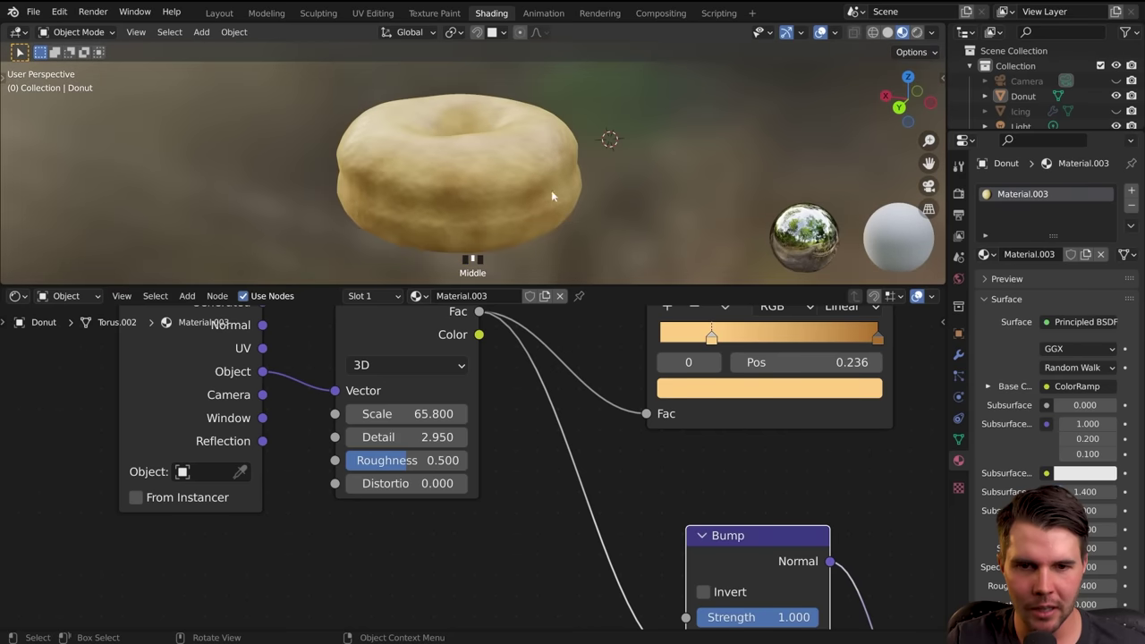
Step: Reduce the Noise Texture's Scale to 54.6 and review the larger noise pattern around the donut
middle_click_drag(744, 432, 577, 492)
scroll(586, 483, "down", 3)
middle_click_drag(501, 232, 506, 211)
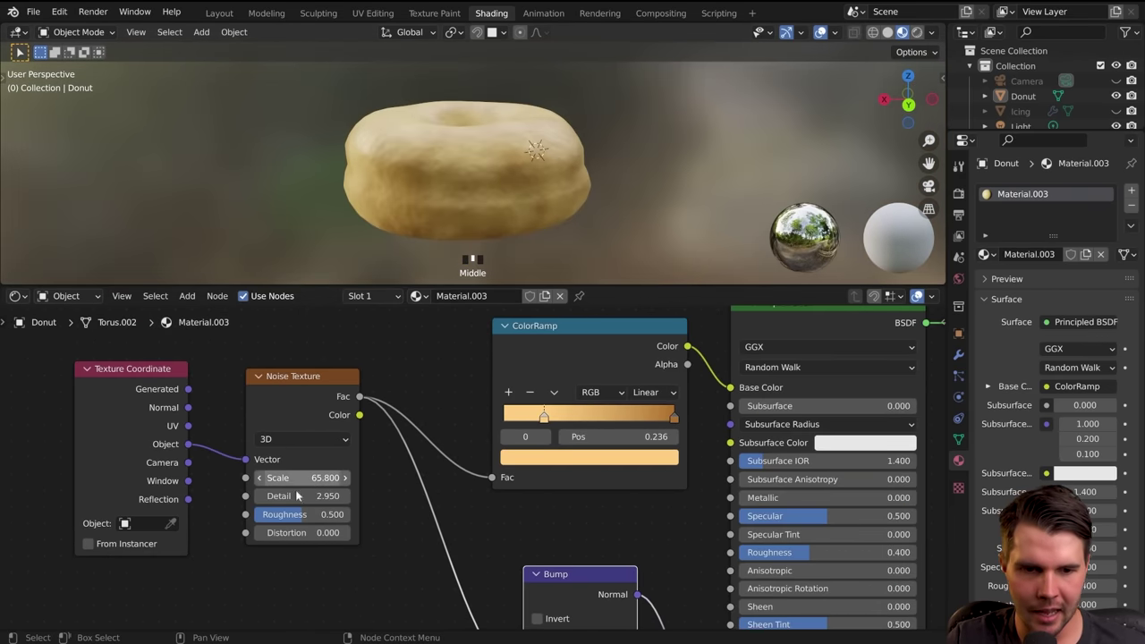
left_click(299, 478)
key("Escape")
left_click_drag(302, 478, 240, 478)
middle_click_drag(483, 191, 561, 240)
scroll(441, 212, "up", 1)
scroll(561, 240, "up", 2)
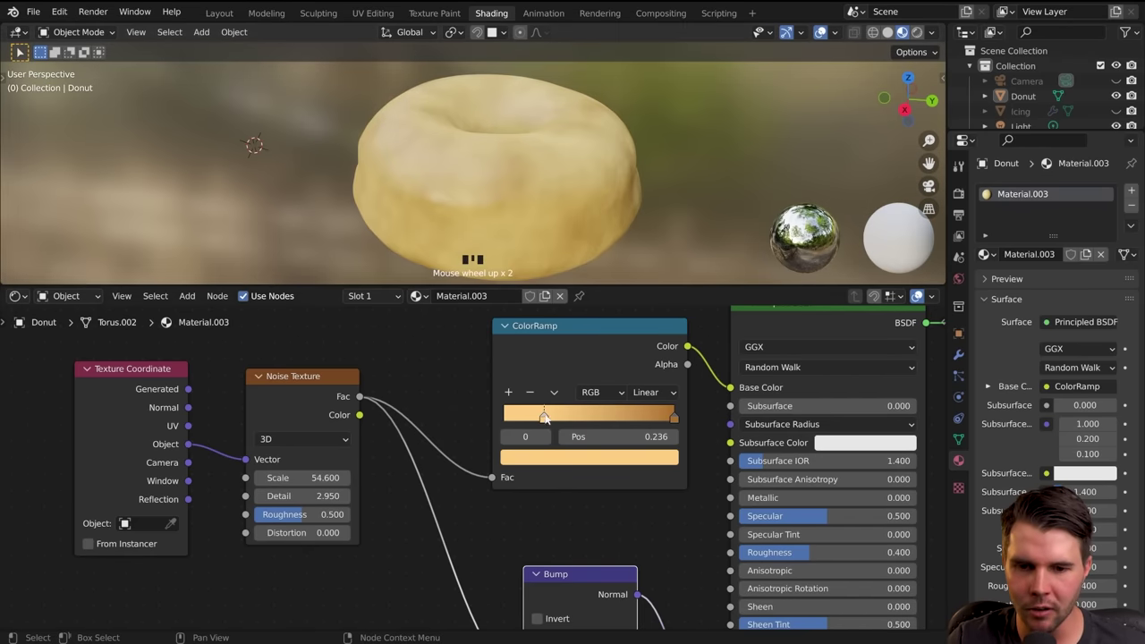
Step: Move the ColorRamp's light color stop to position 0 and check the dough's color variation from several angles
left_click_drag(544, 417, 501, 417)
middle_click_drag(574, 251, 537, 224)
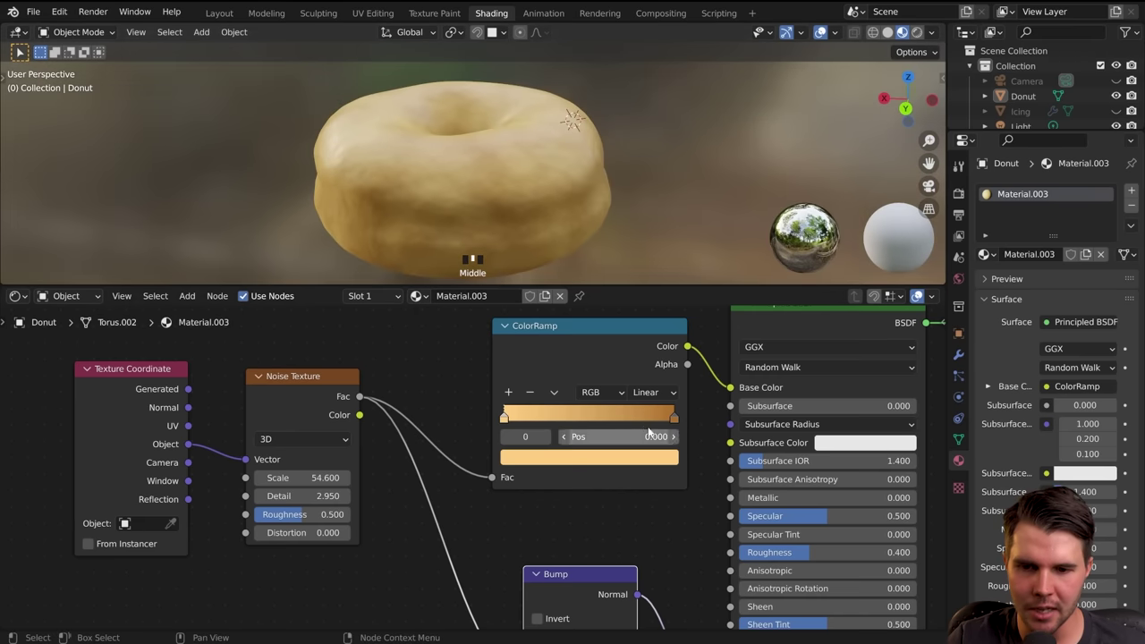
middle_click_drag(550, 143, 502, 204)
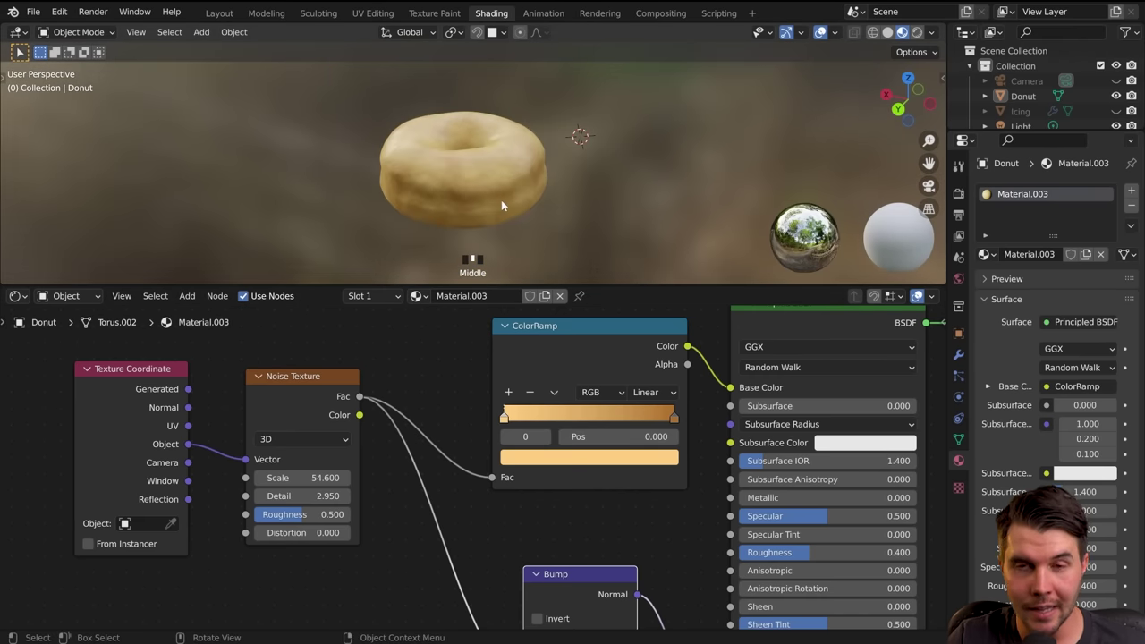
scroll(501, 204, "up", 2)
middle_click_drag(491, 214, 483, 171)
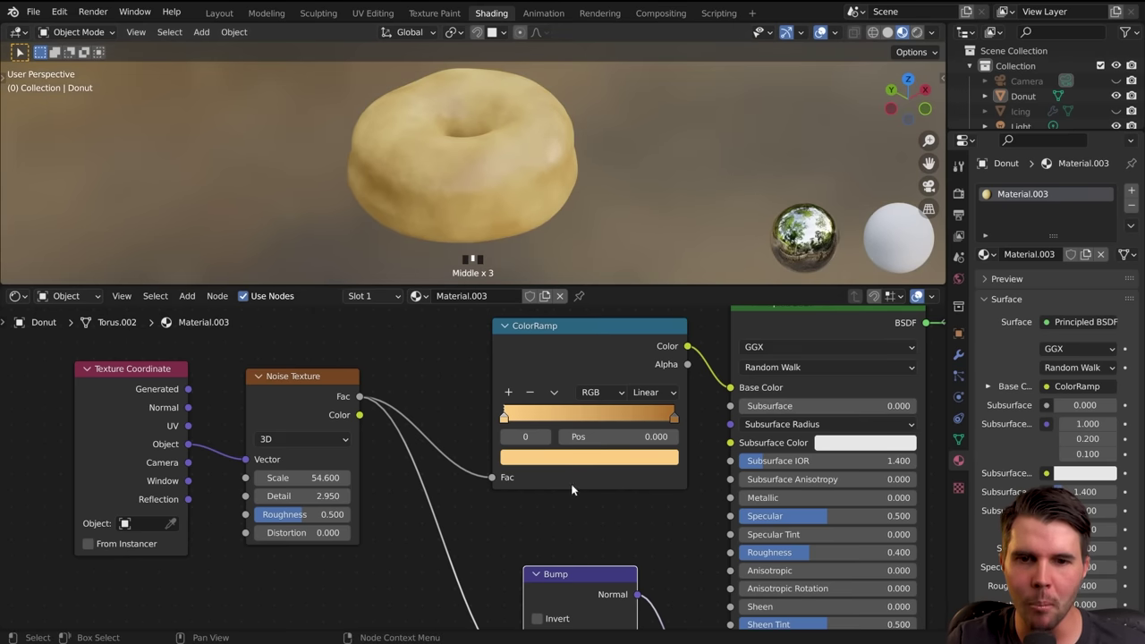
Step: Try a Distance of 0.001 on the Bump node and check the bumps around the donut
middle_click_drag(584, 622, 543, 440)
left_click(536, 479)
type("0.001")
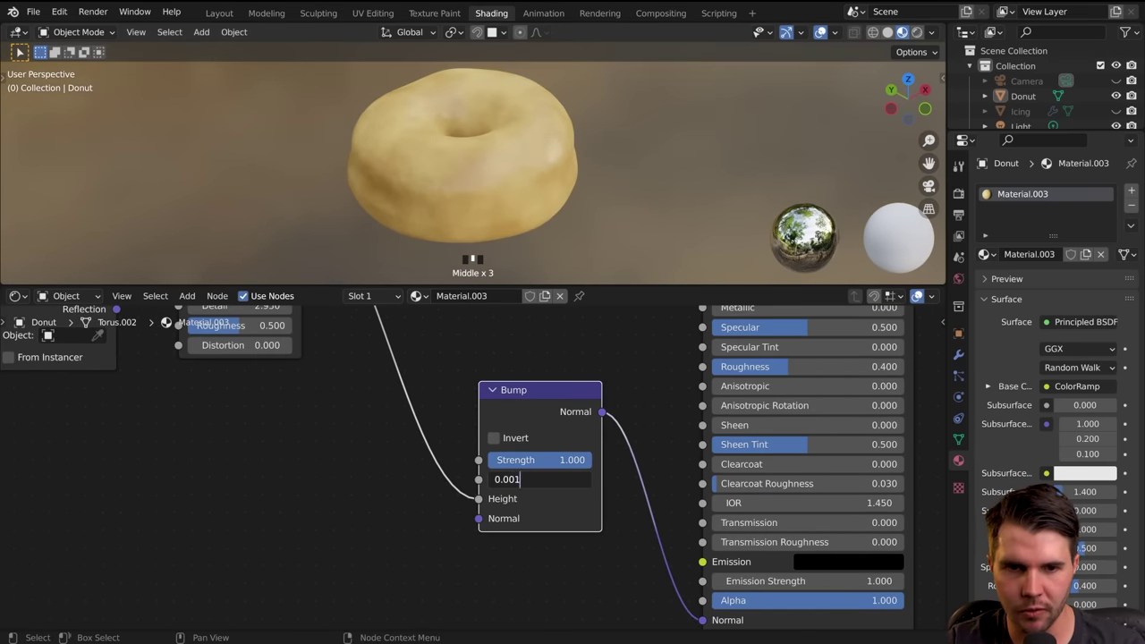
key("Return")
middle_click_drag(526, 215, 617, 184)
Step: Return the Bump node's Distance to 0.002 and compare the donut's surface from different angles
left_click(537, 480)
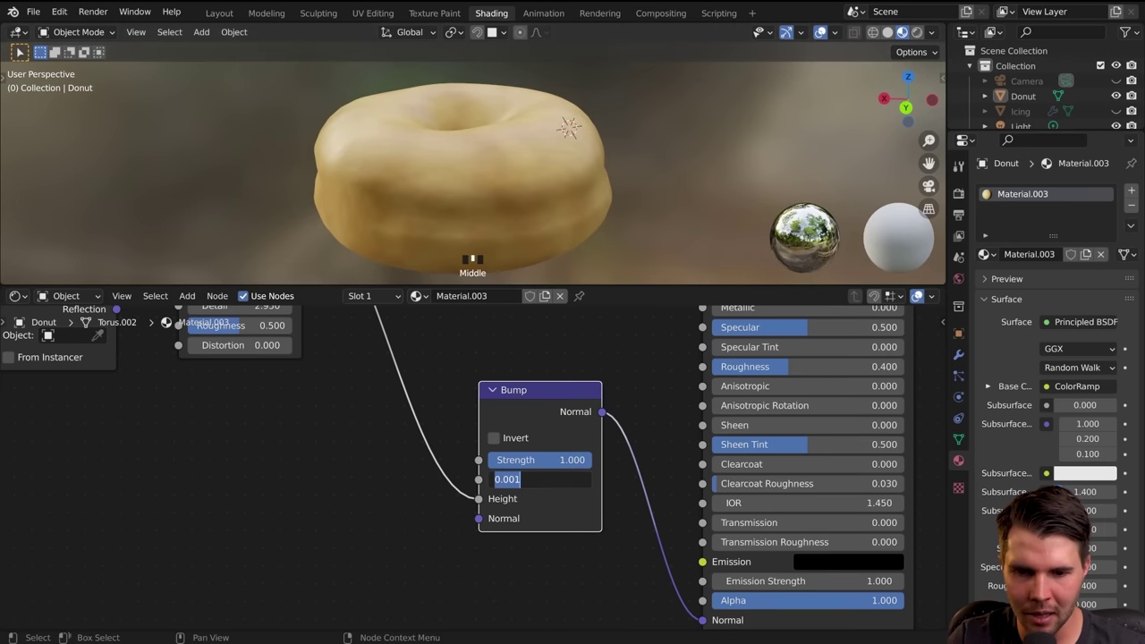
type("0.002")
key("Return")
middle_click_drag(518, 215, 616, 205)
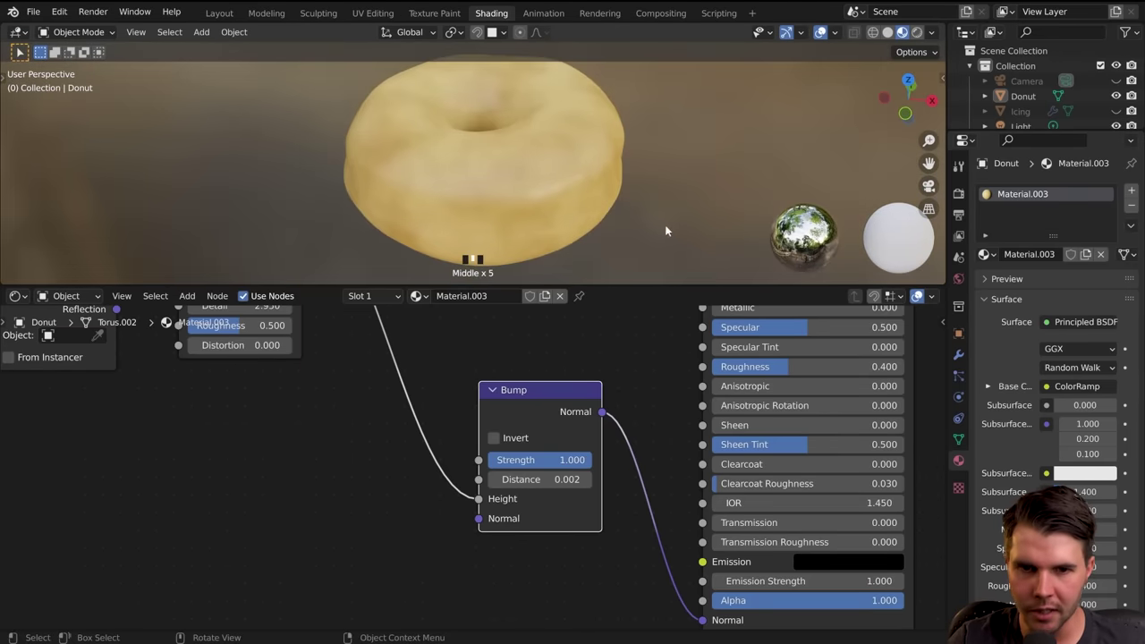
Step: Shift the ColorRamp node slightly closer to the Noise Texture node and review the finished dough around the donut
scroll(616, 205, "down", 3)
scroll(616, 205, "up", 4)
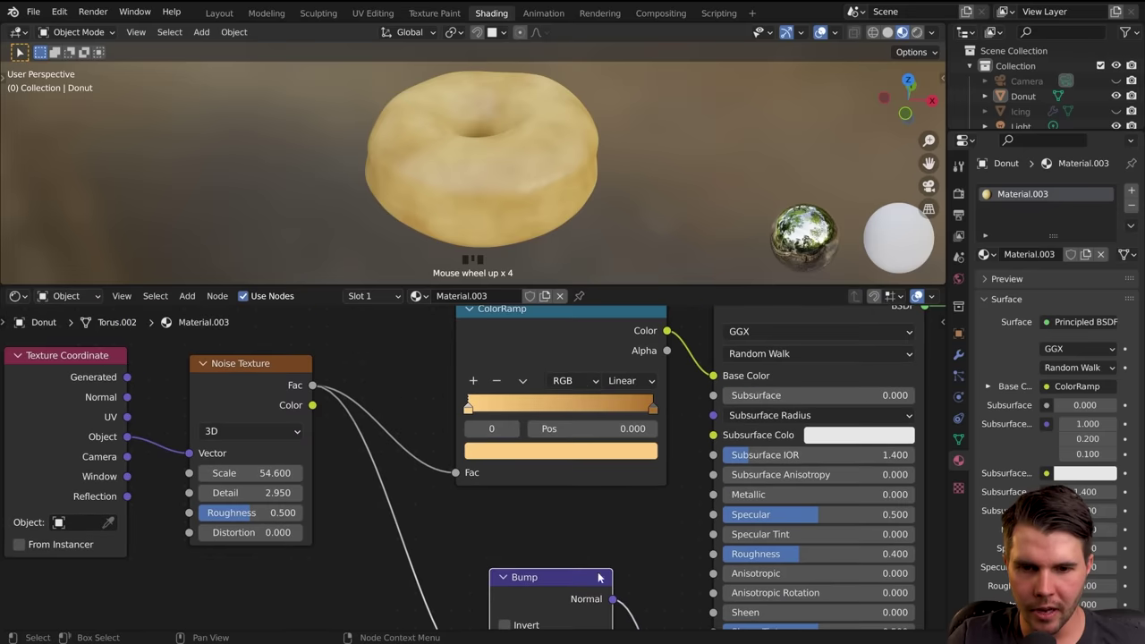
left_click(501, 383)
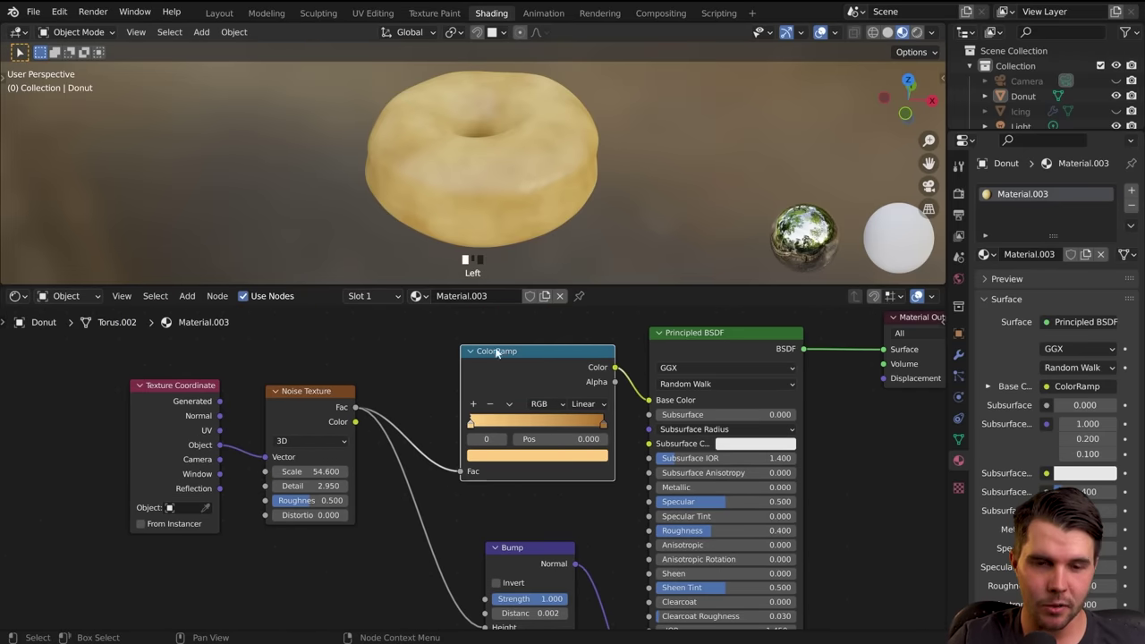
middle_click_drag(431, 391, 456, 437)
middle_click_drag(522, 283, 436, 182)
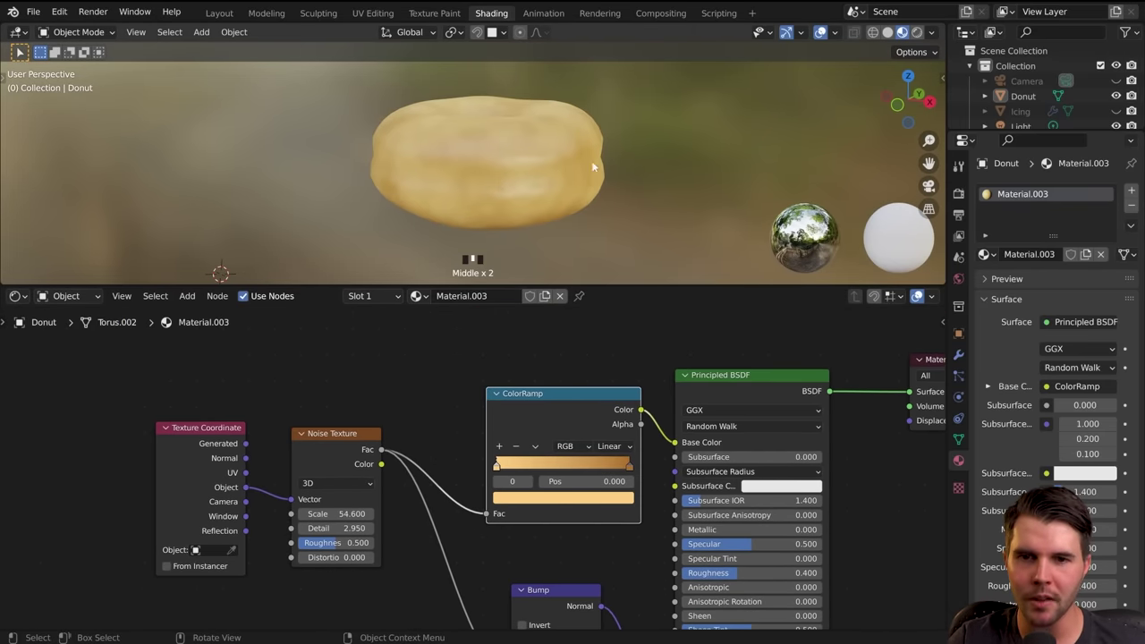
middle_click_drag(593, 167, 528, 188)
left_click_drag(540, 400, 521, 397)
middle_click_drag(563, 241, 540, 188)
scroll(407, 175, "up", 2)
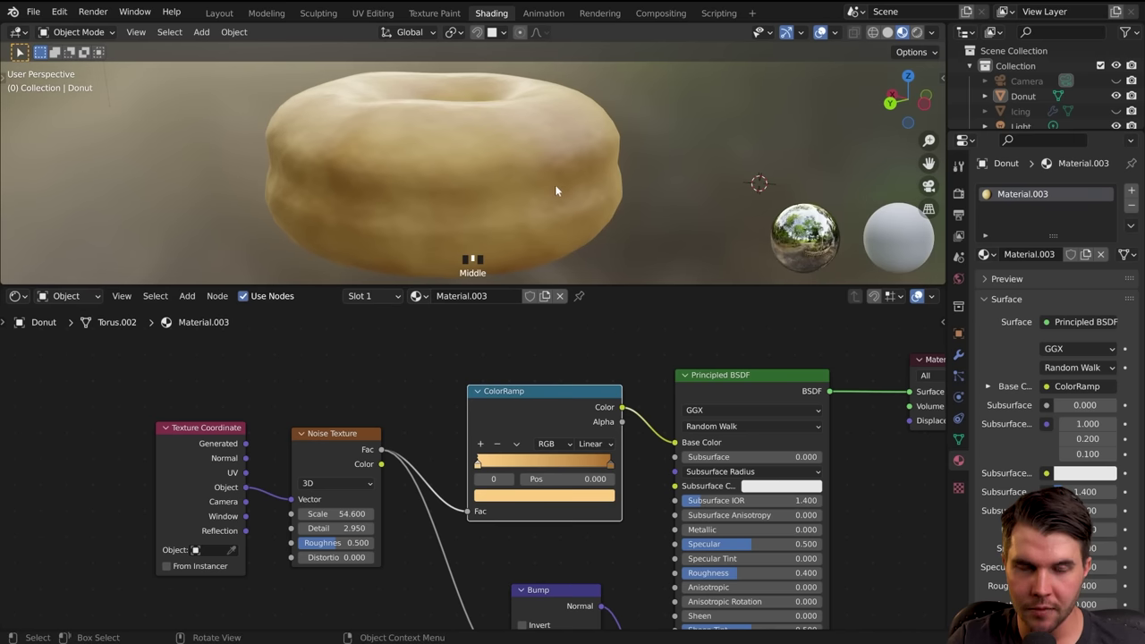